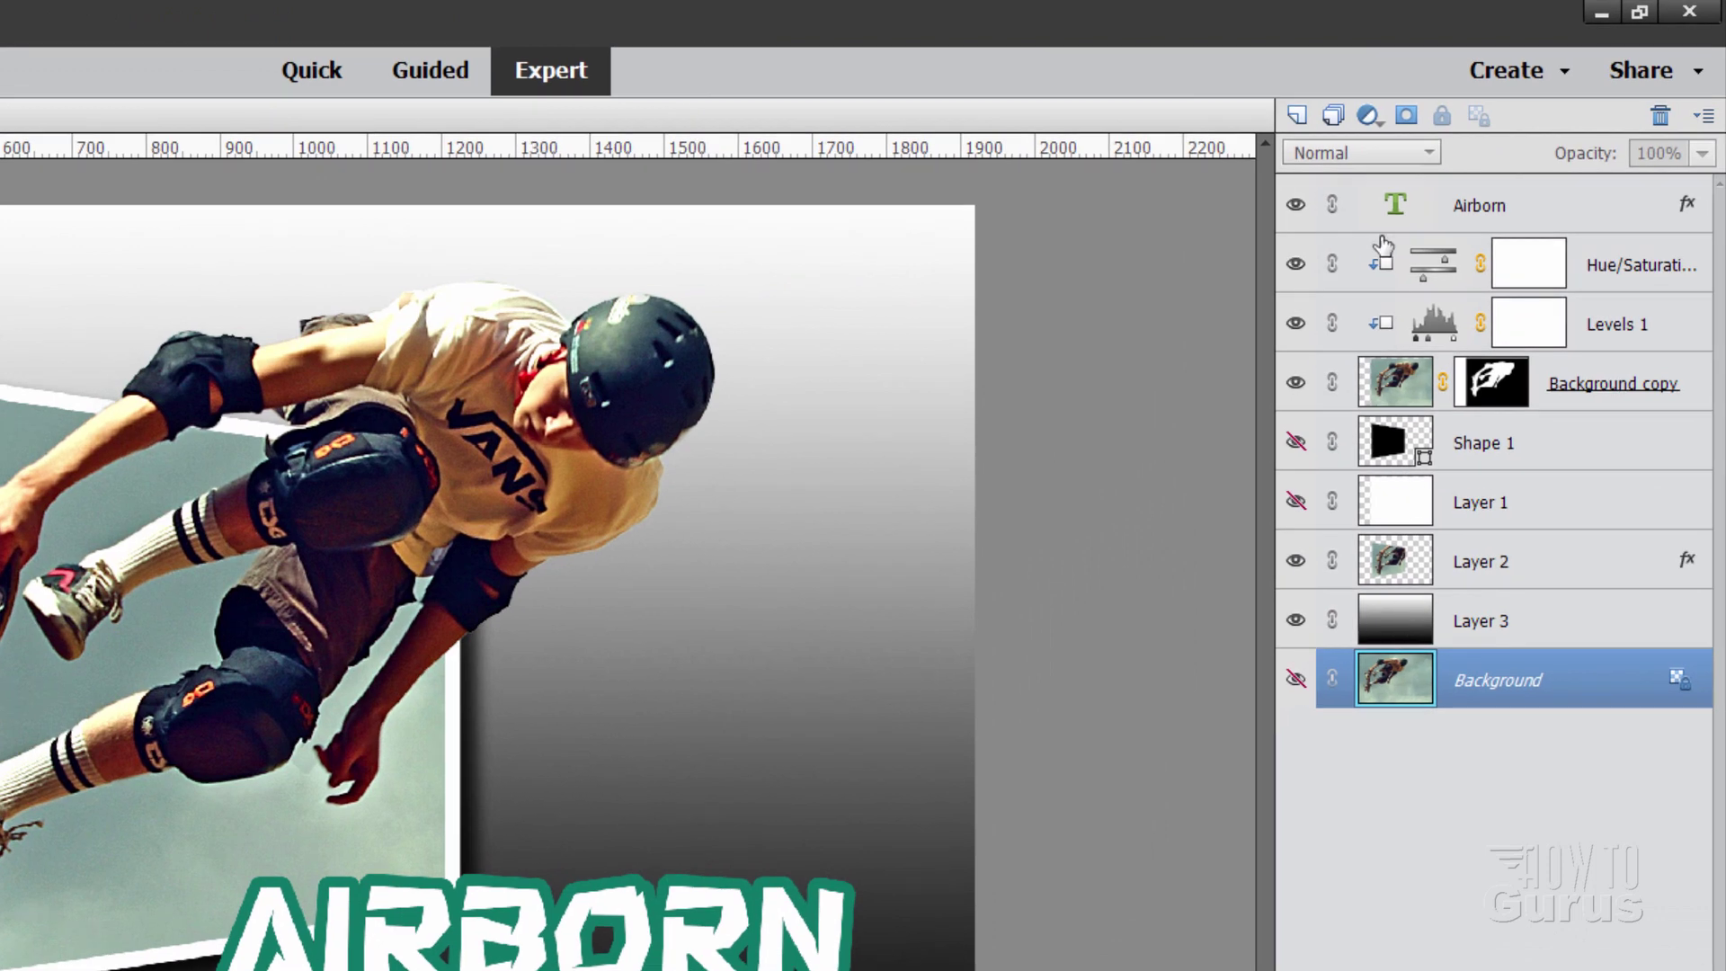
Hide the gradient, Layer 2, Layer 1 and skater cutout layers, leaving only the Background photo and Airborn title visible
click(1295, 619)
click(1294, 561)
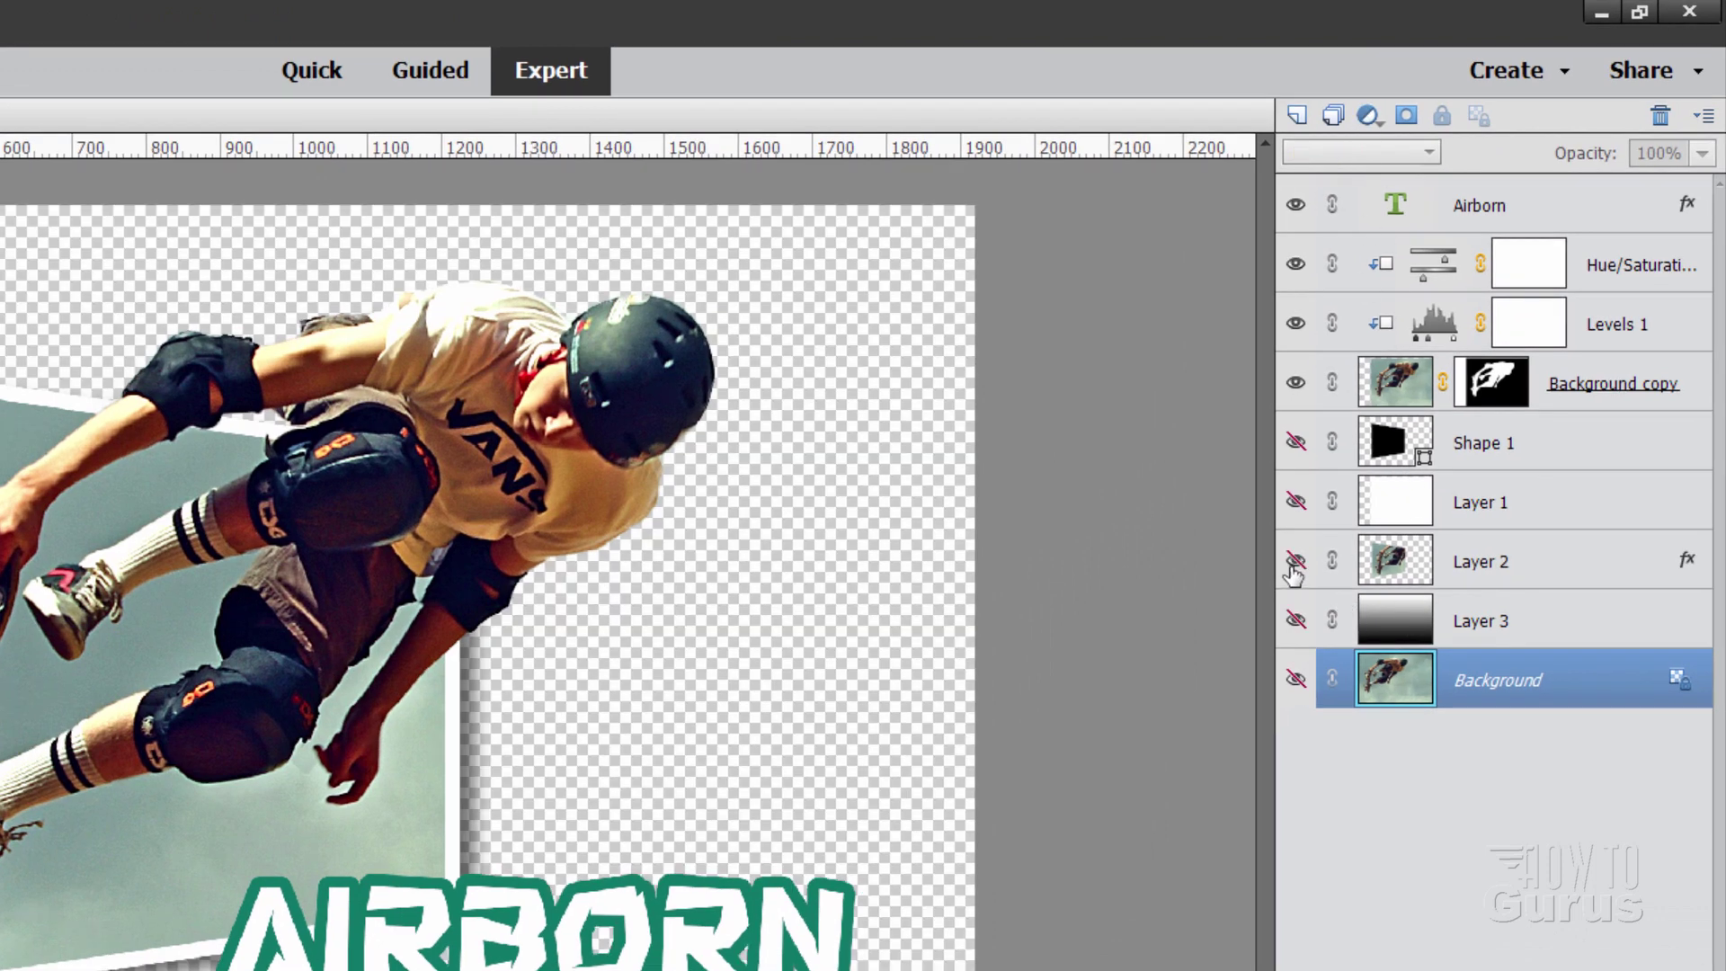
click(1295, 502)
click(1294, 503)
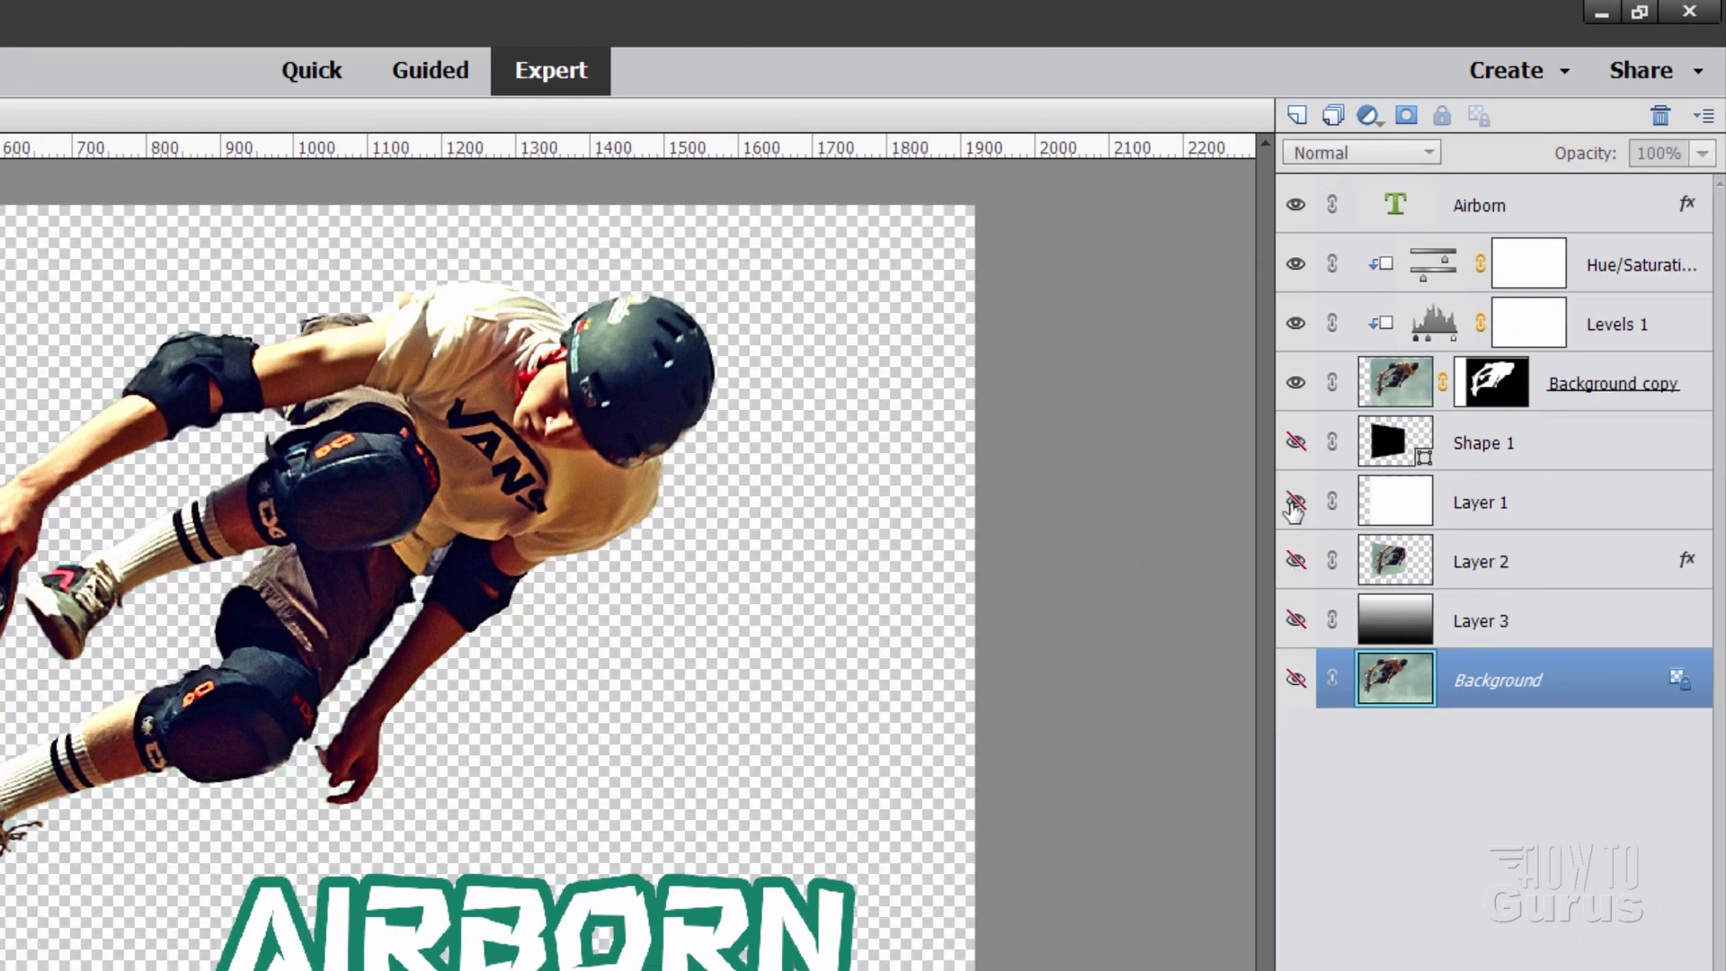
click(1295, 383)
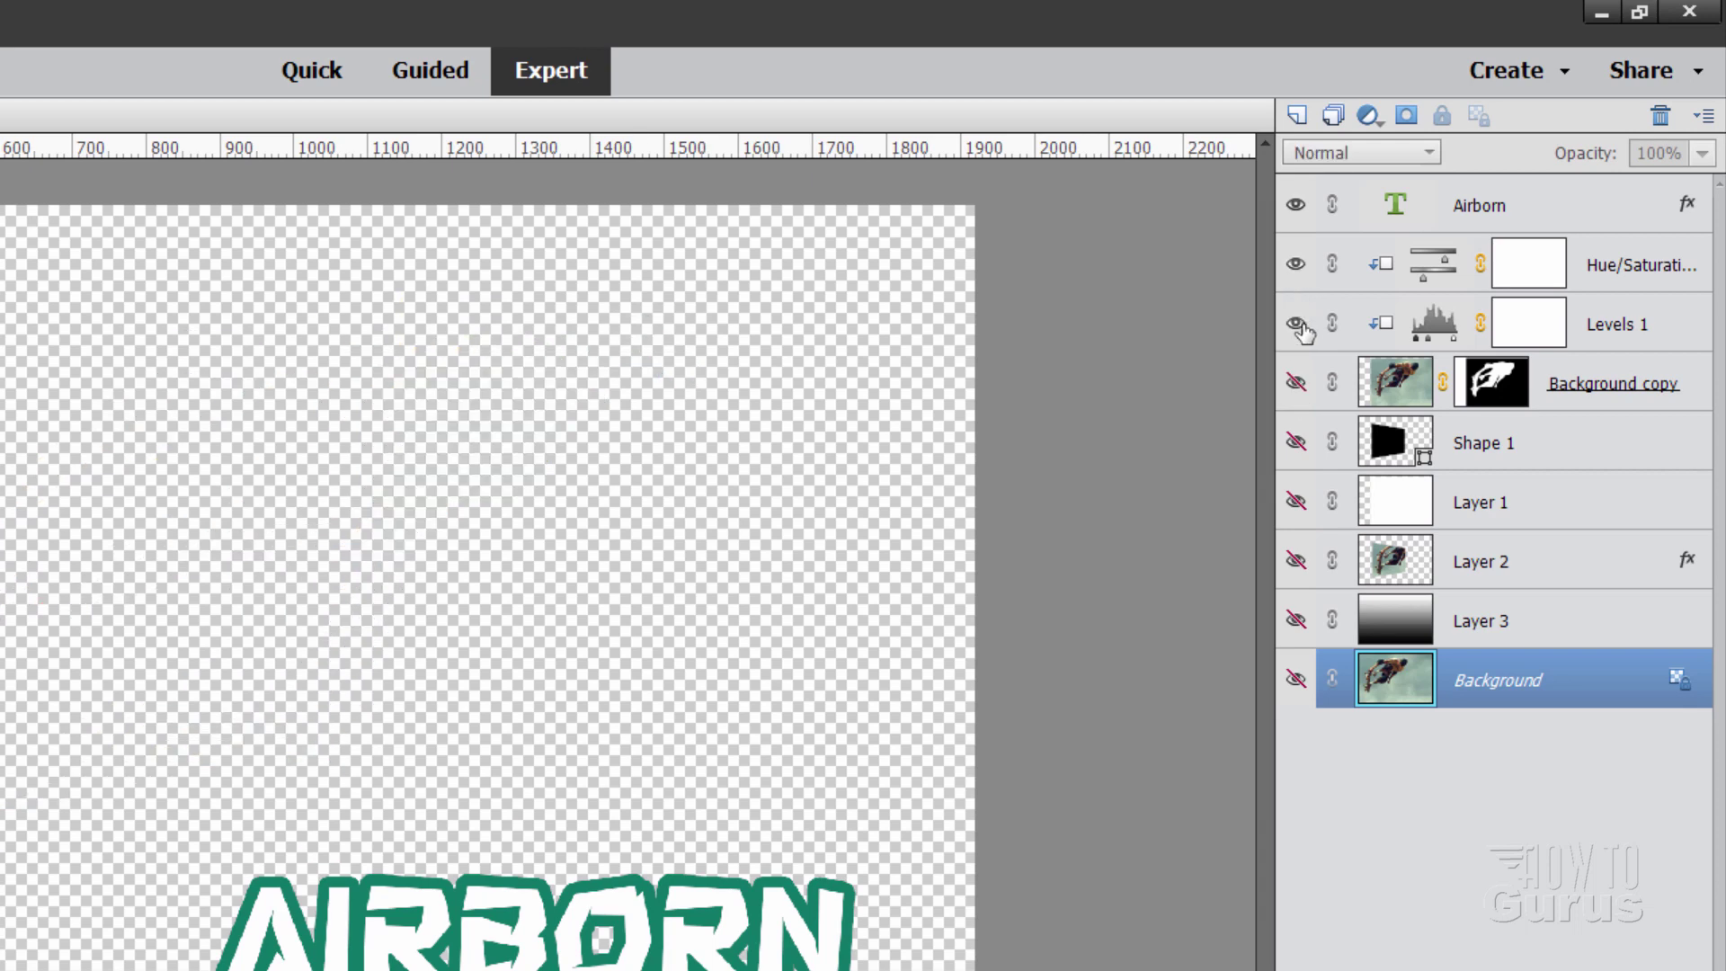
click(1295, 205)
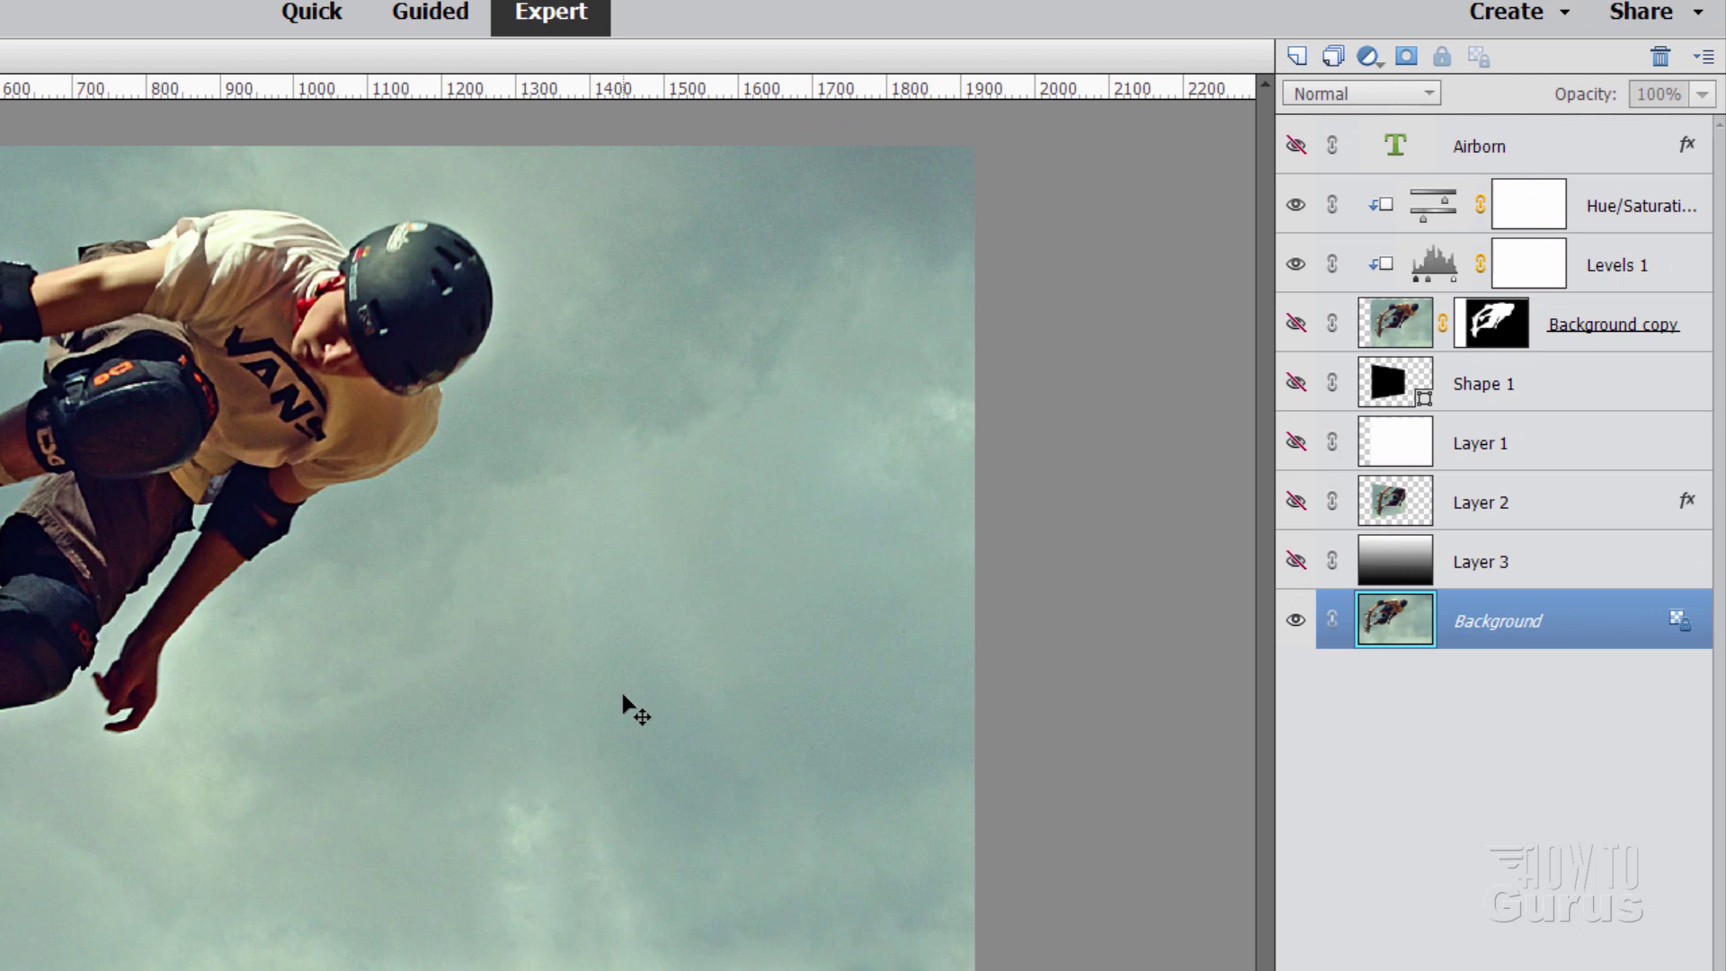
click(1295, 146)
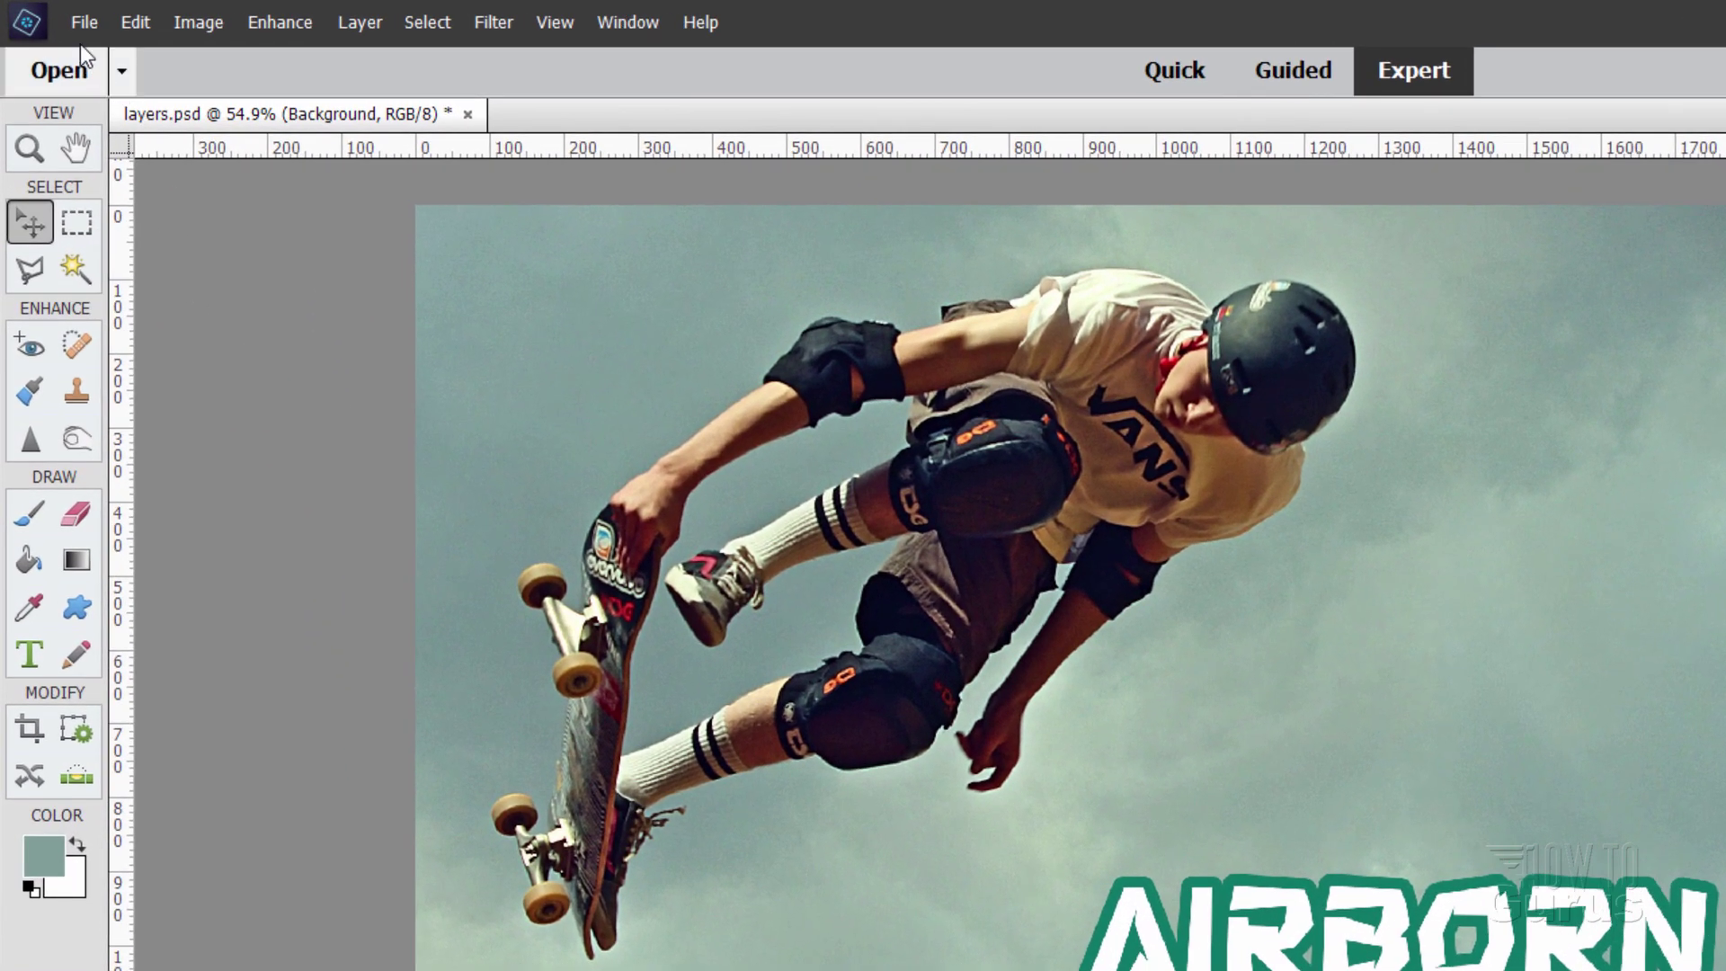
Place skater-5360306_1920.jpg into layers.psd as a new layer and commit it mid-canvas
click(51, 16)
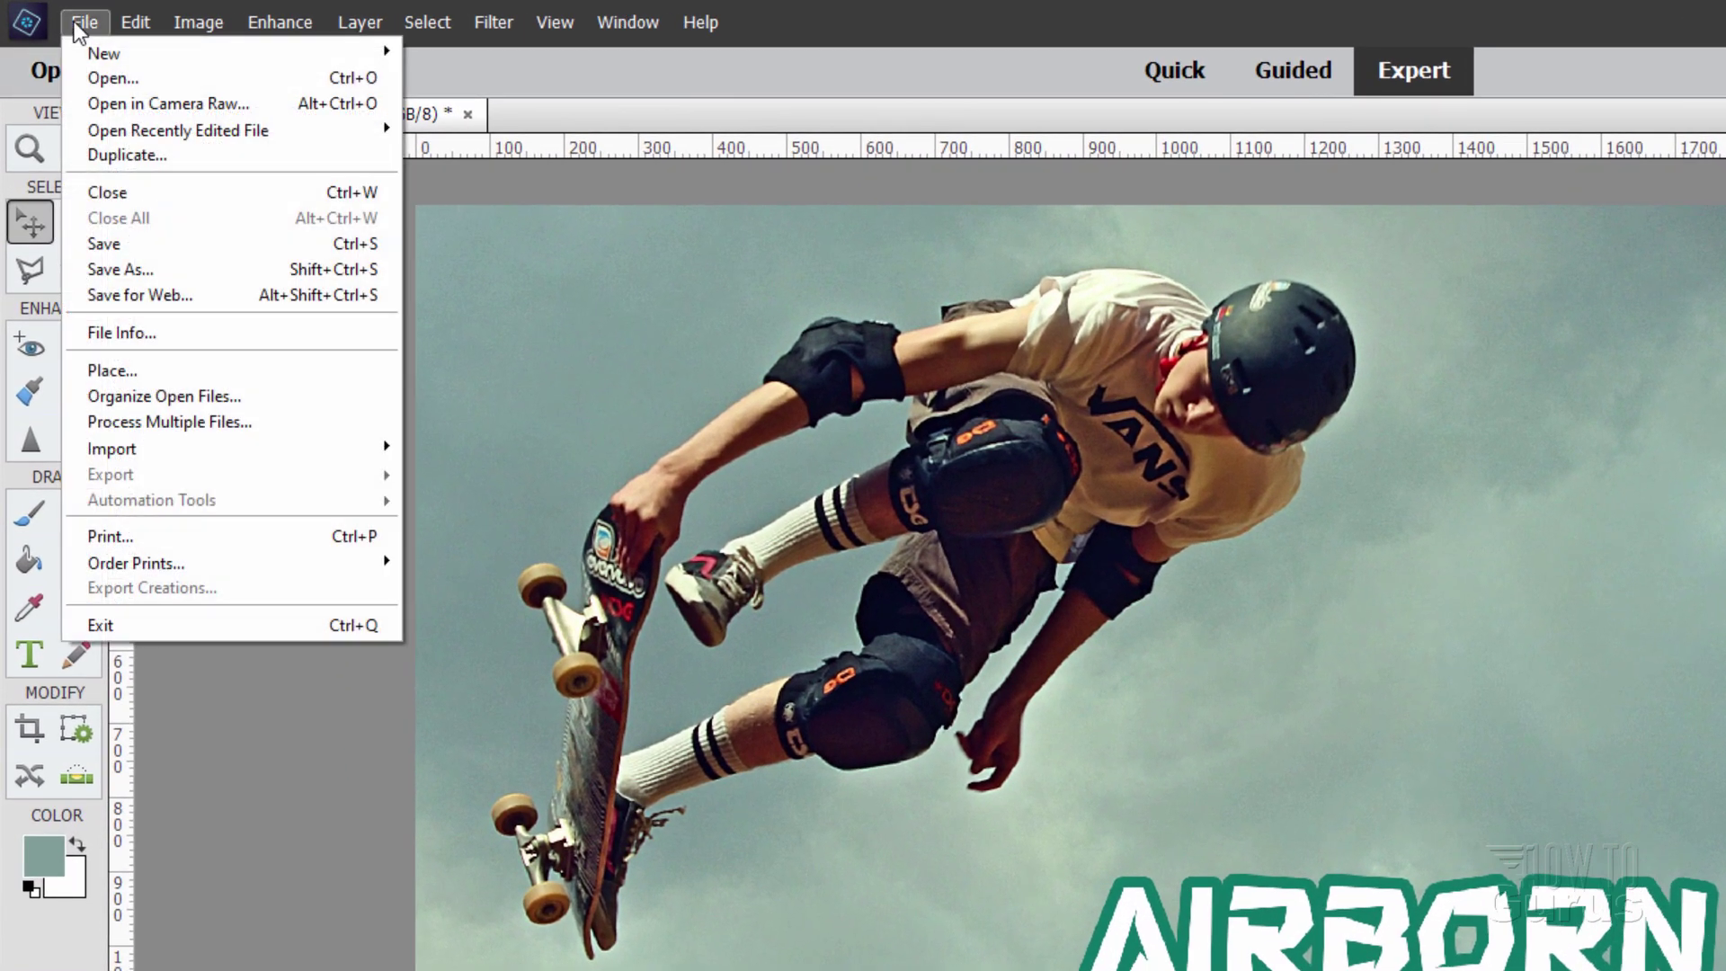
click(149, 371)
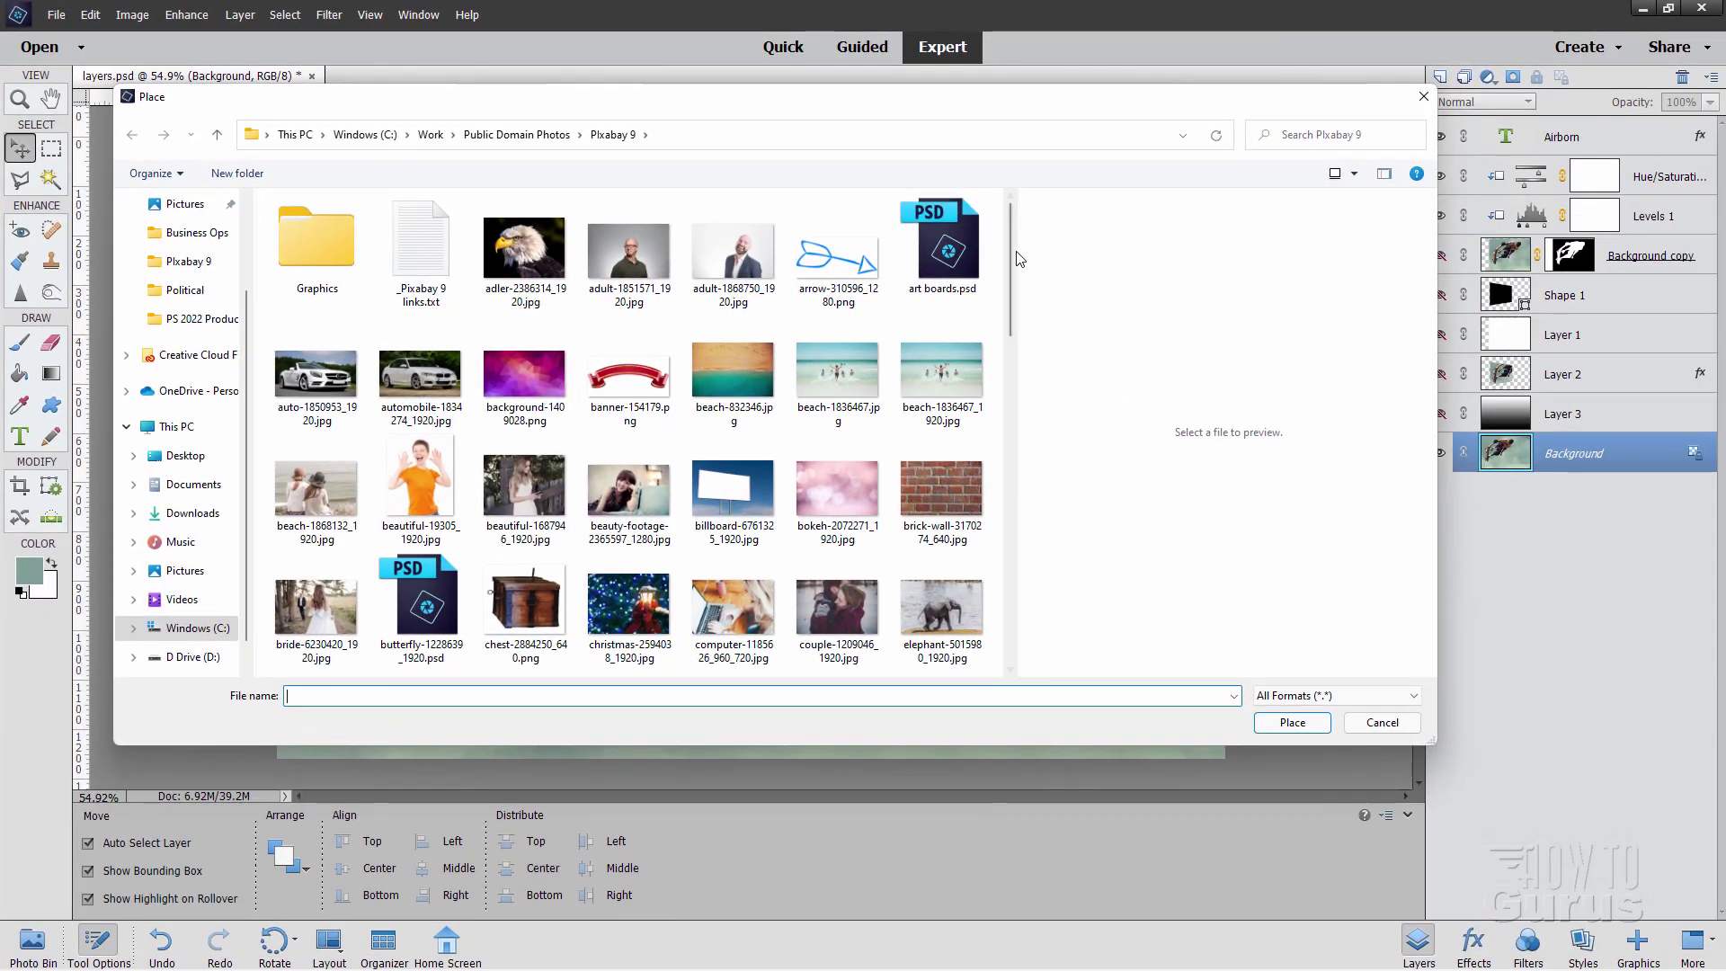
drag(1008, 243, 1012, 639)
click(524, 257)
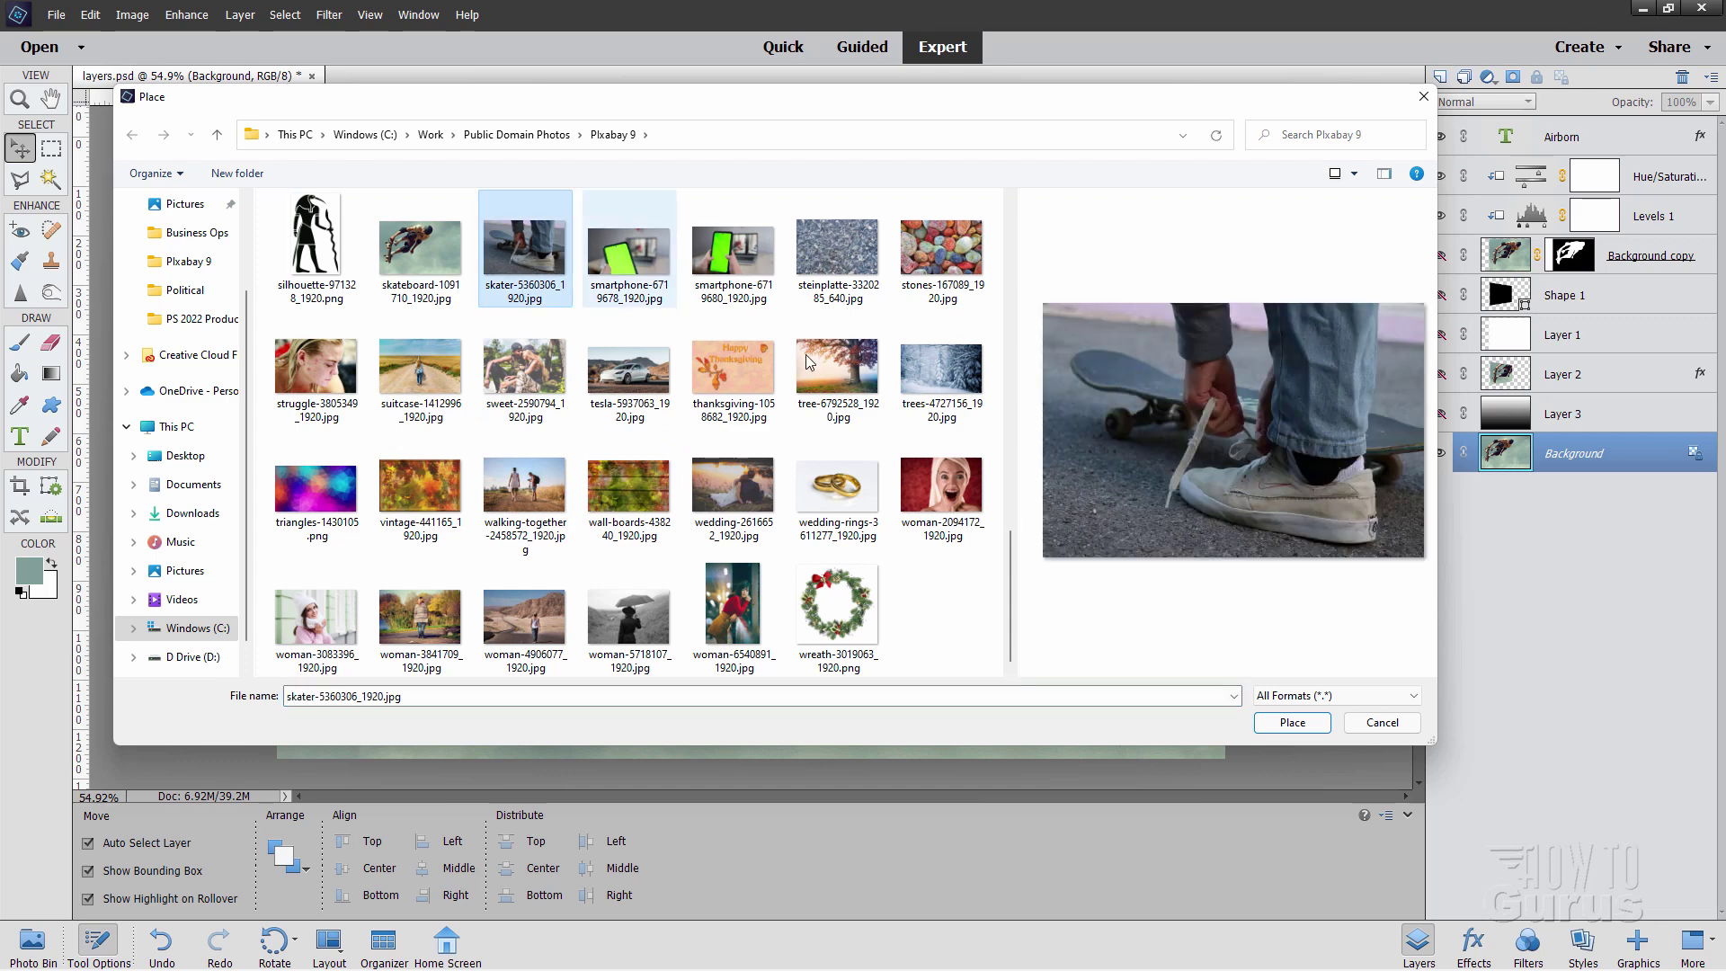
click(1292, 723)
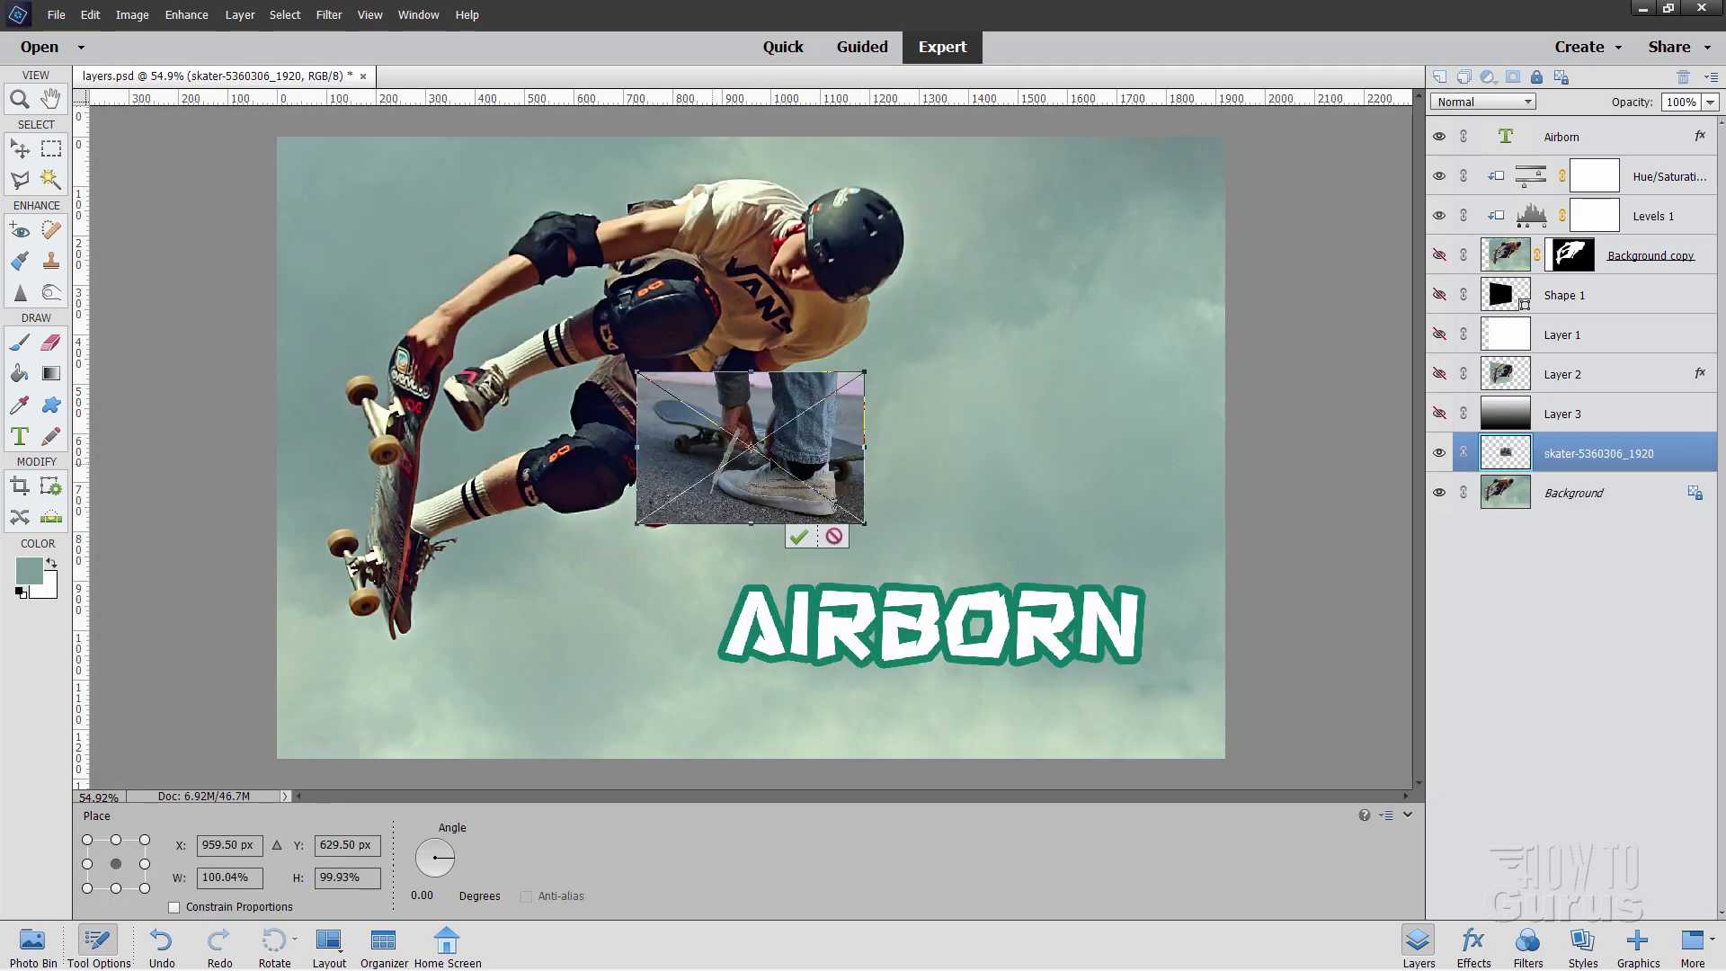
click(799, 536)
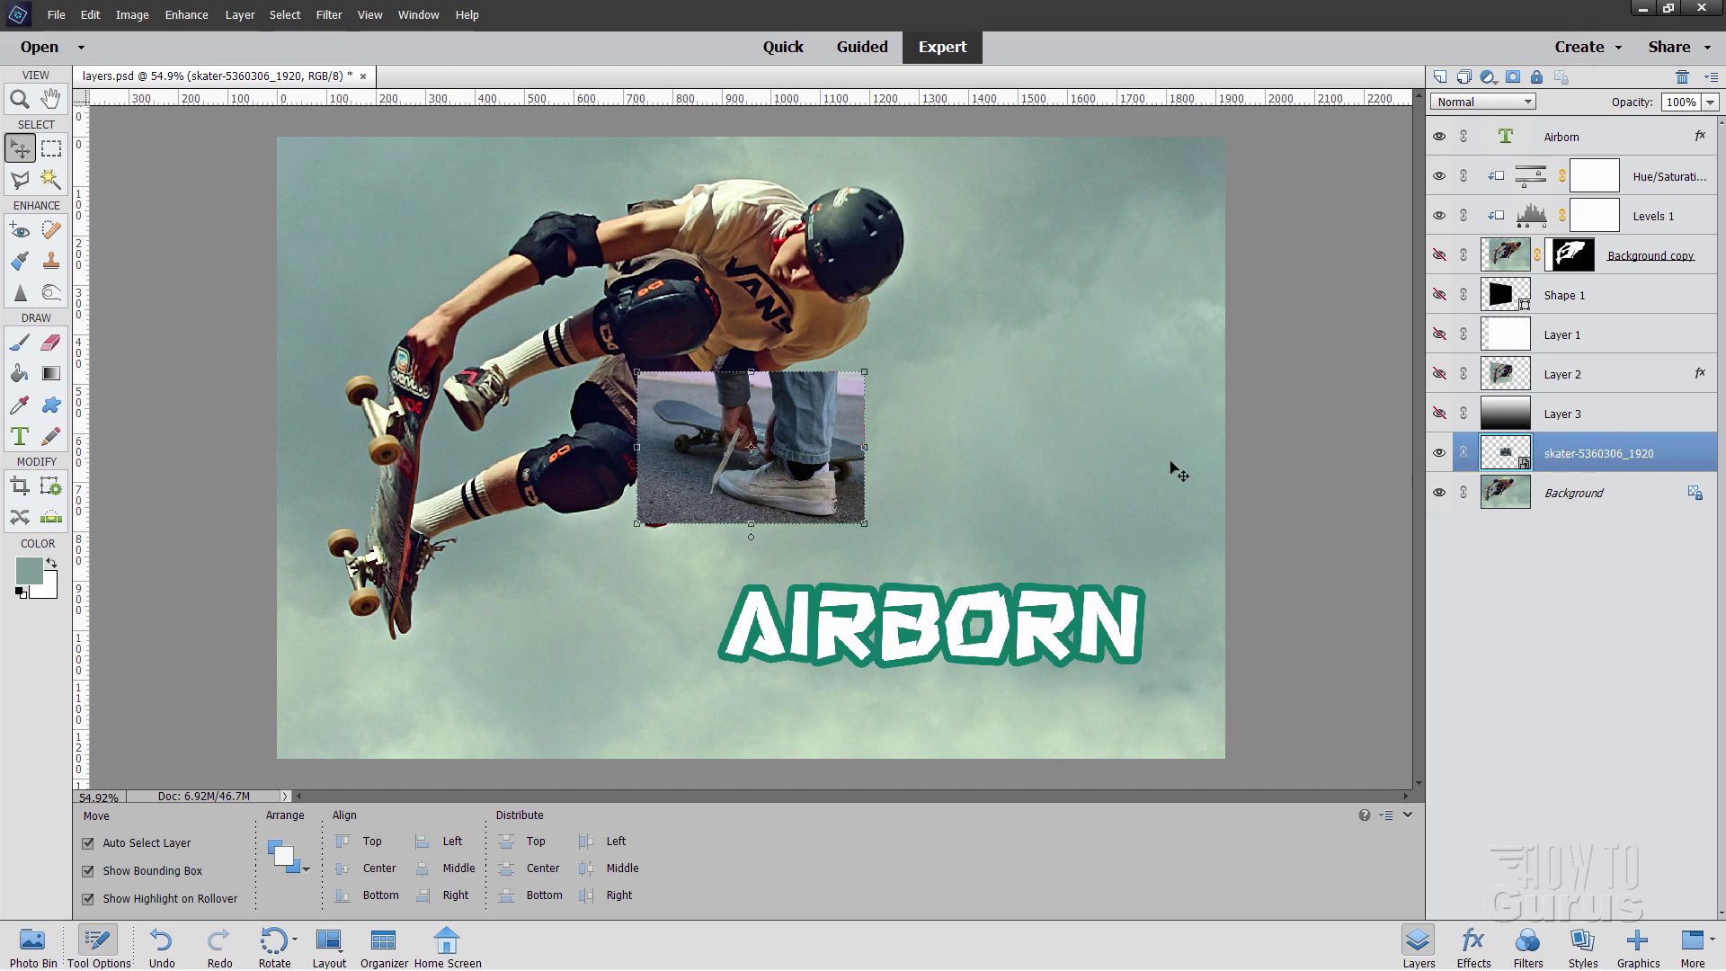
Drag the placed skateboard-foot photo to the upper right of the canvas, beside the skater's head
drag(795, 459, 1115, 323)
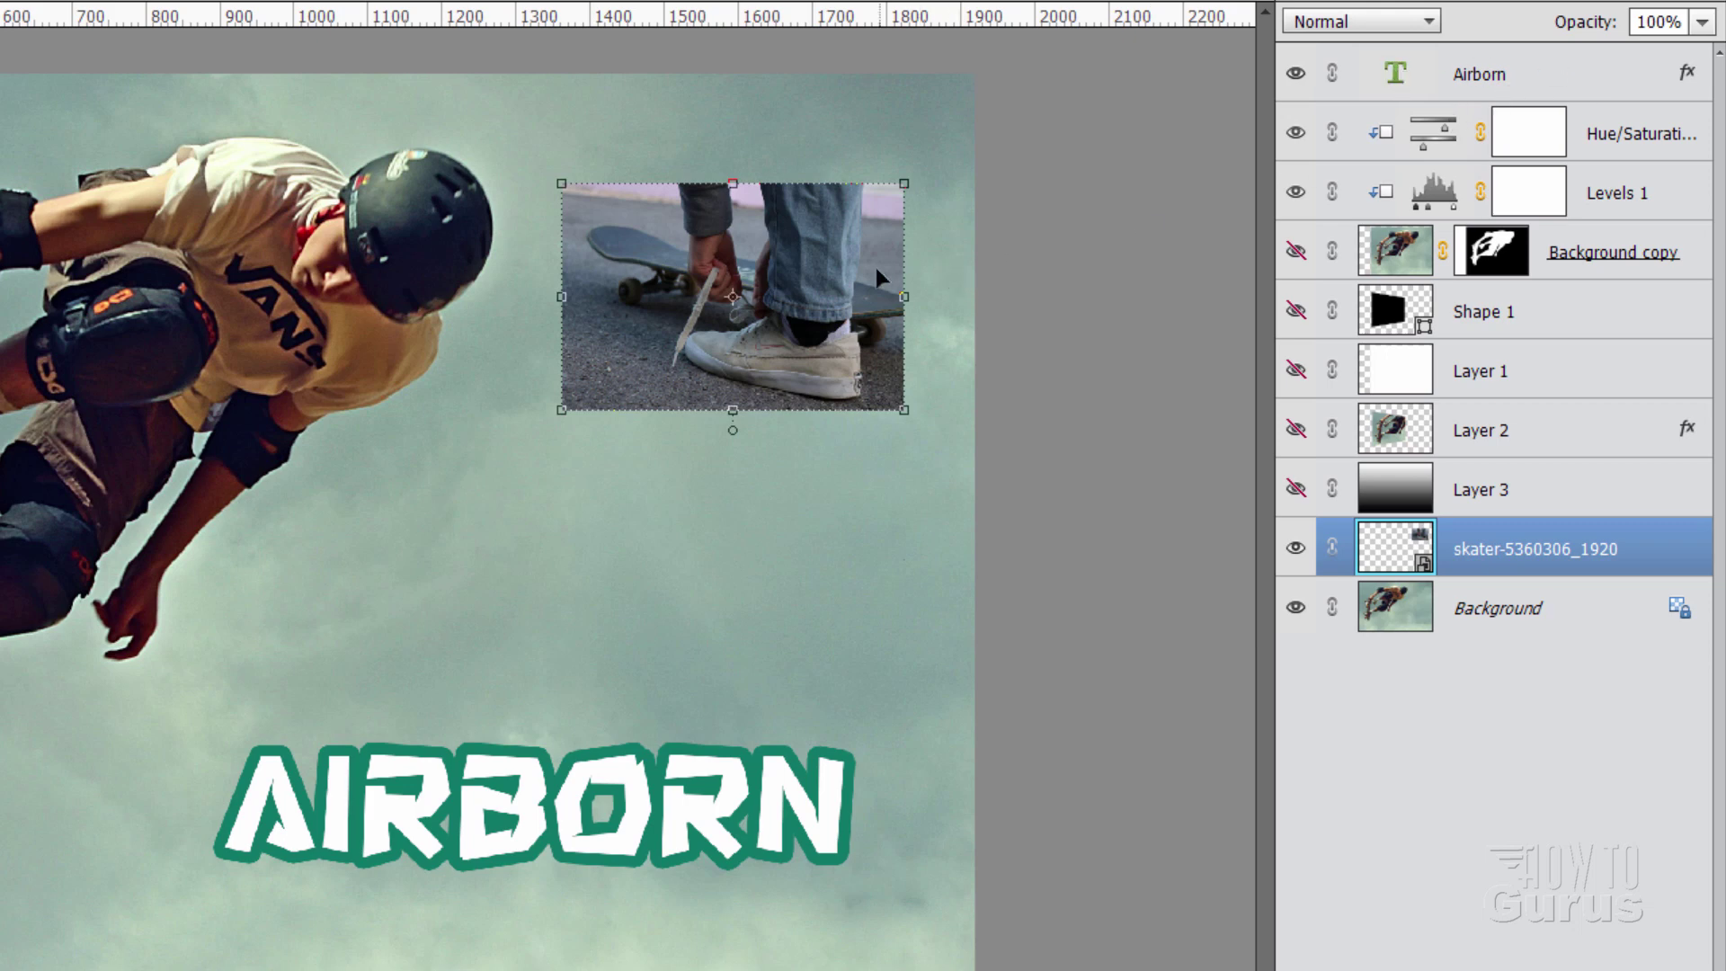
drag(870, 348, 860, 858)
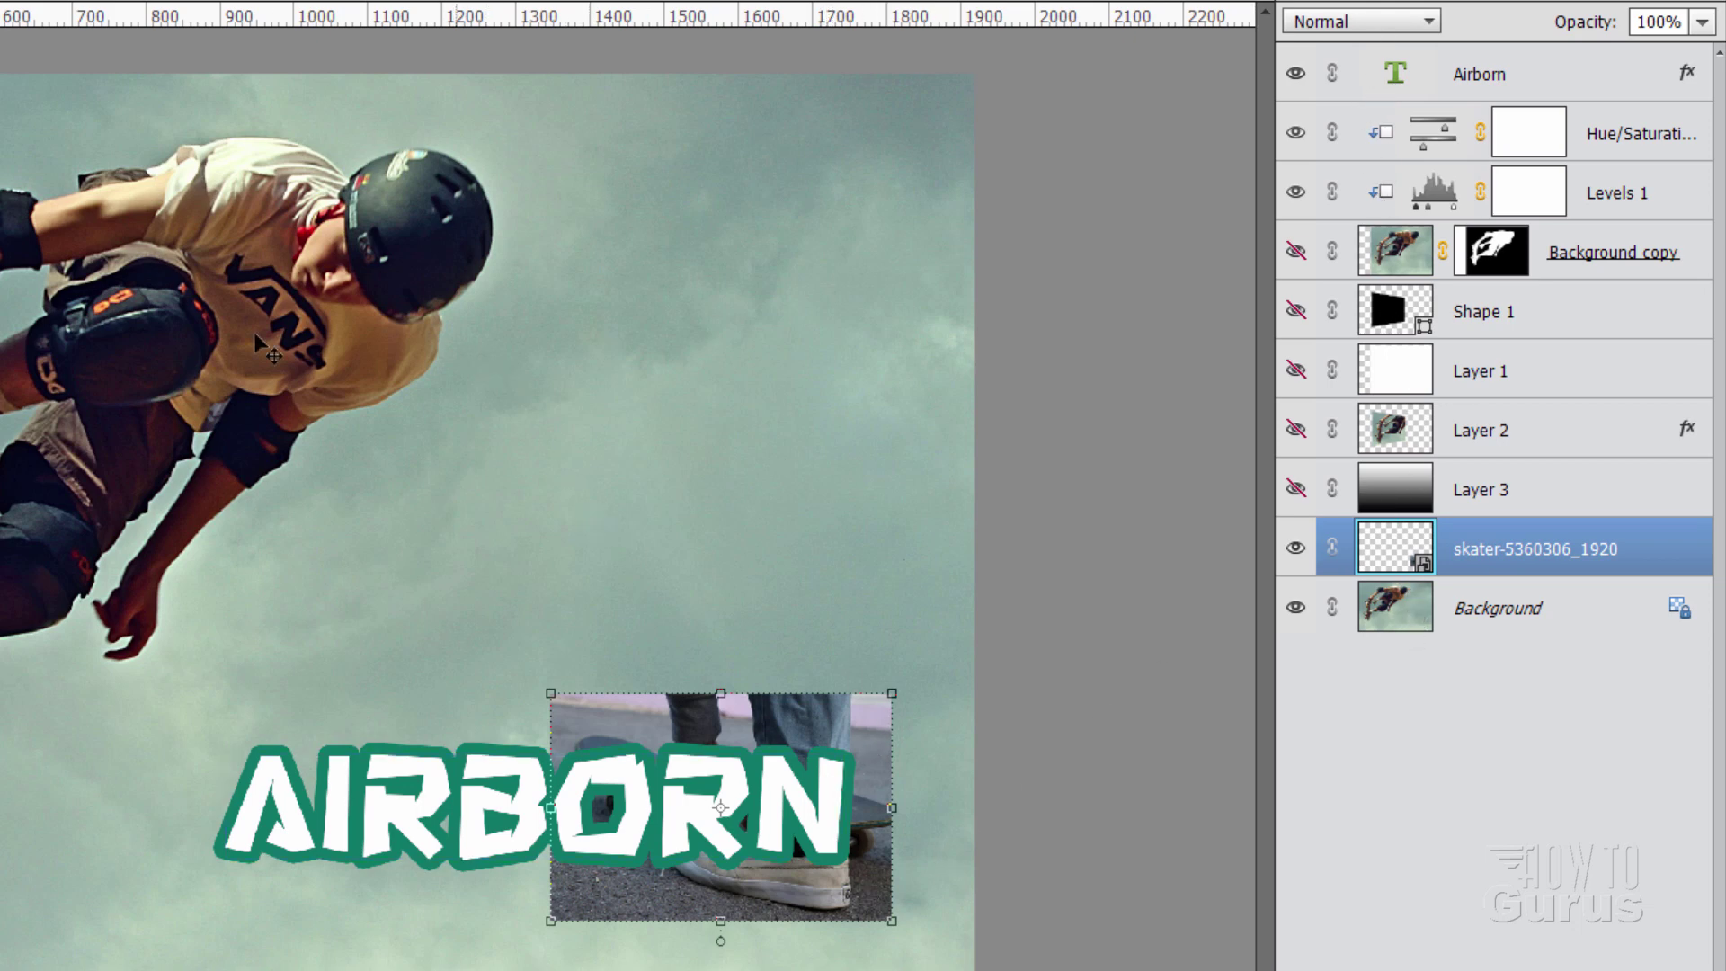
drag(842, 859, 836, 355)
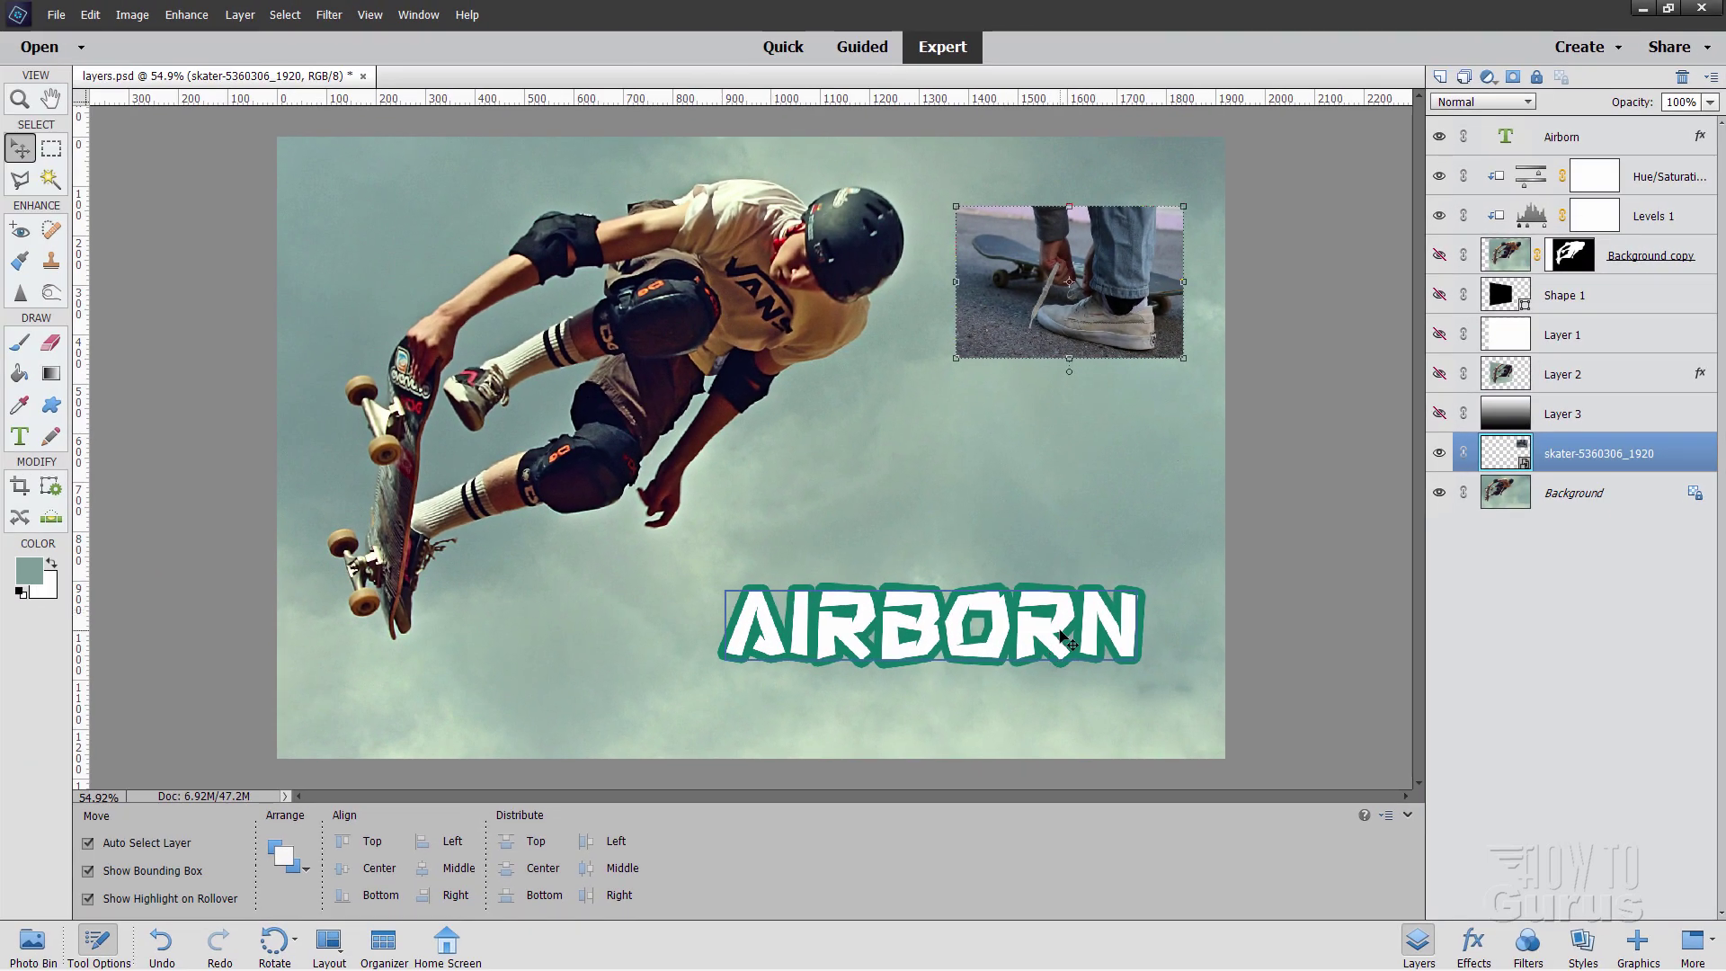
Add a white 'TEXT' type layer positioned mid-canvas just above the AIRBORN title
click(20, 438)
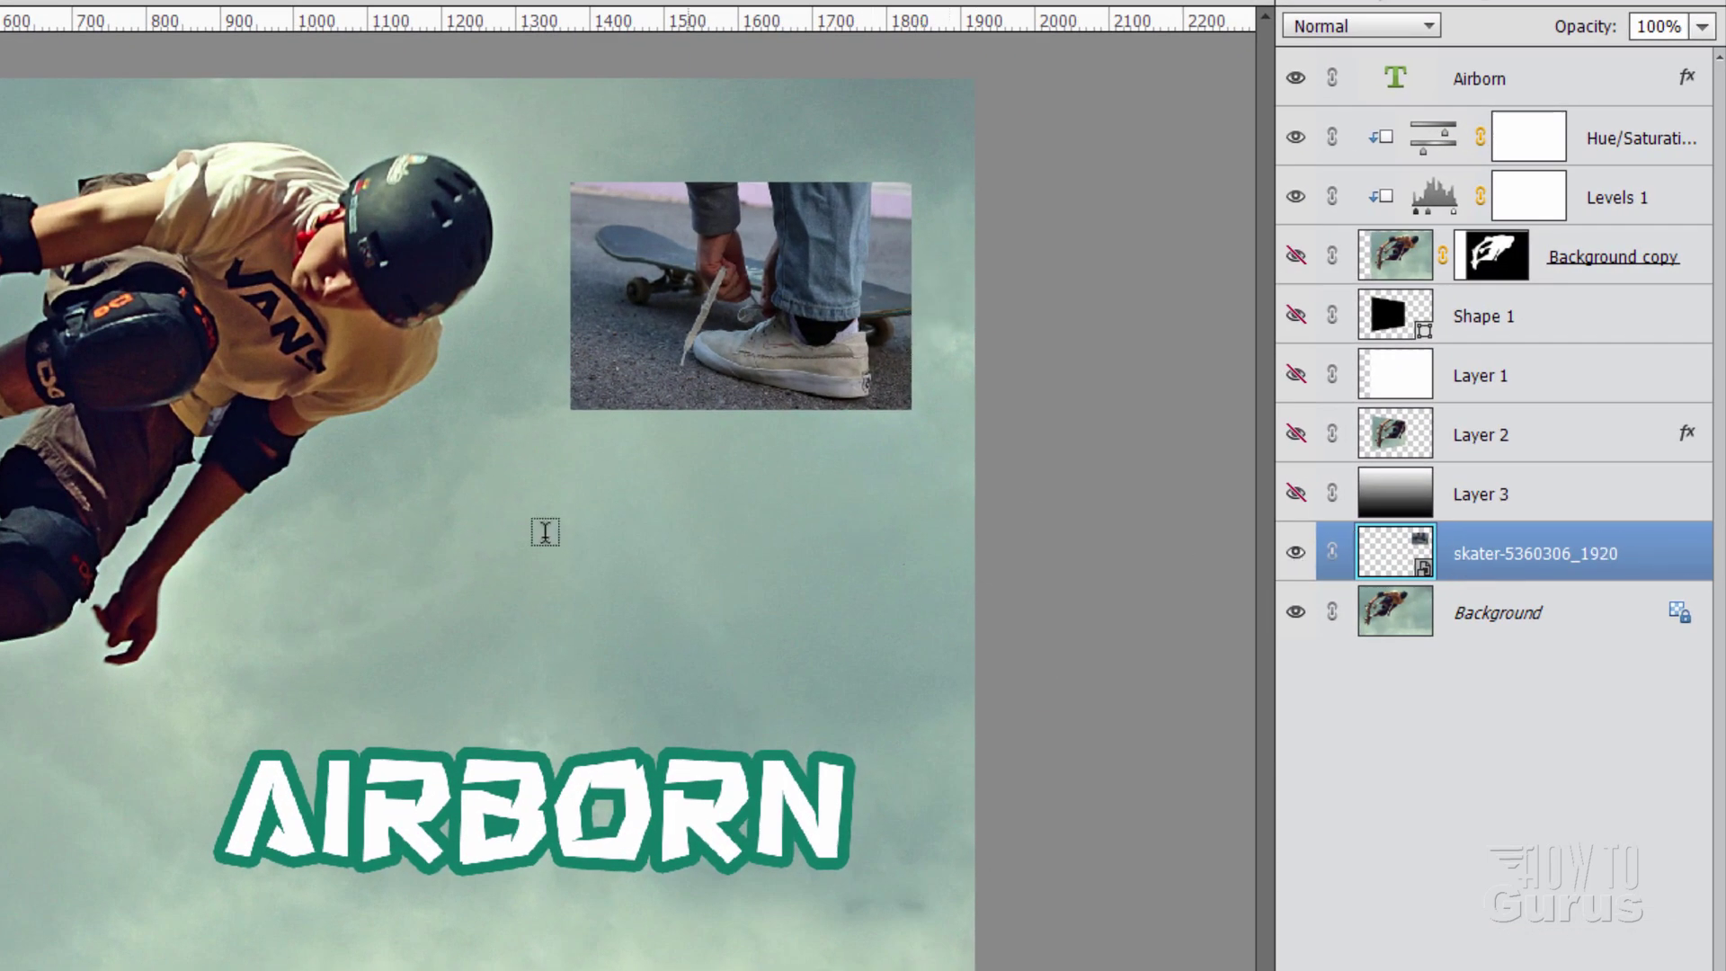
click(517, 345)
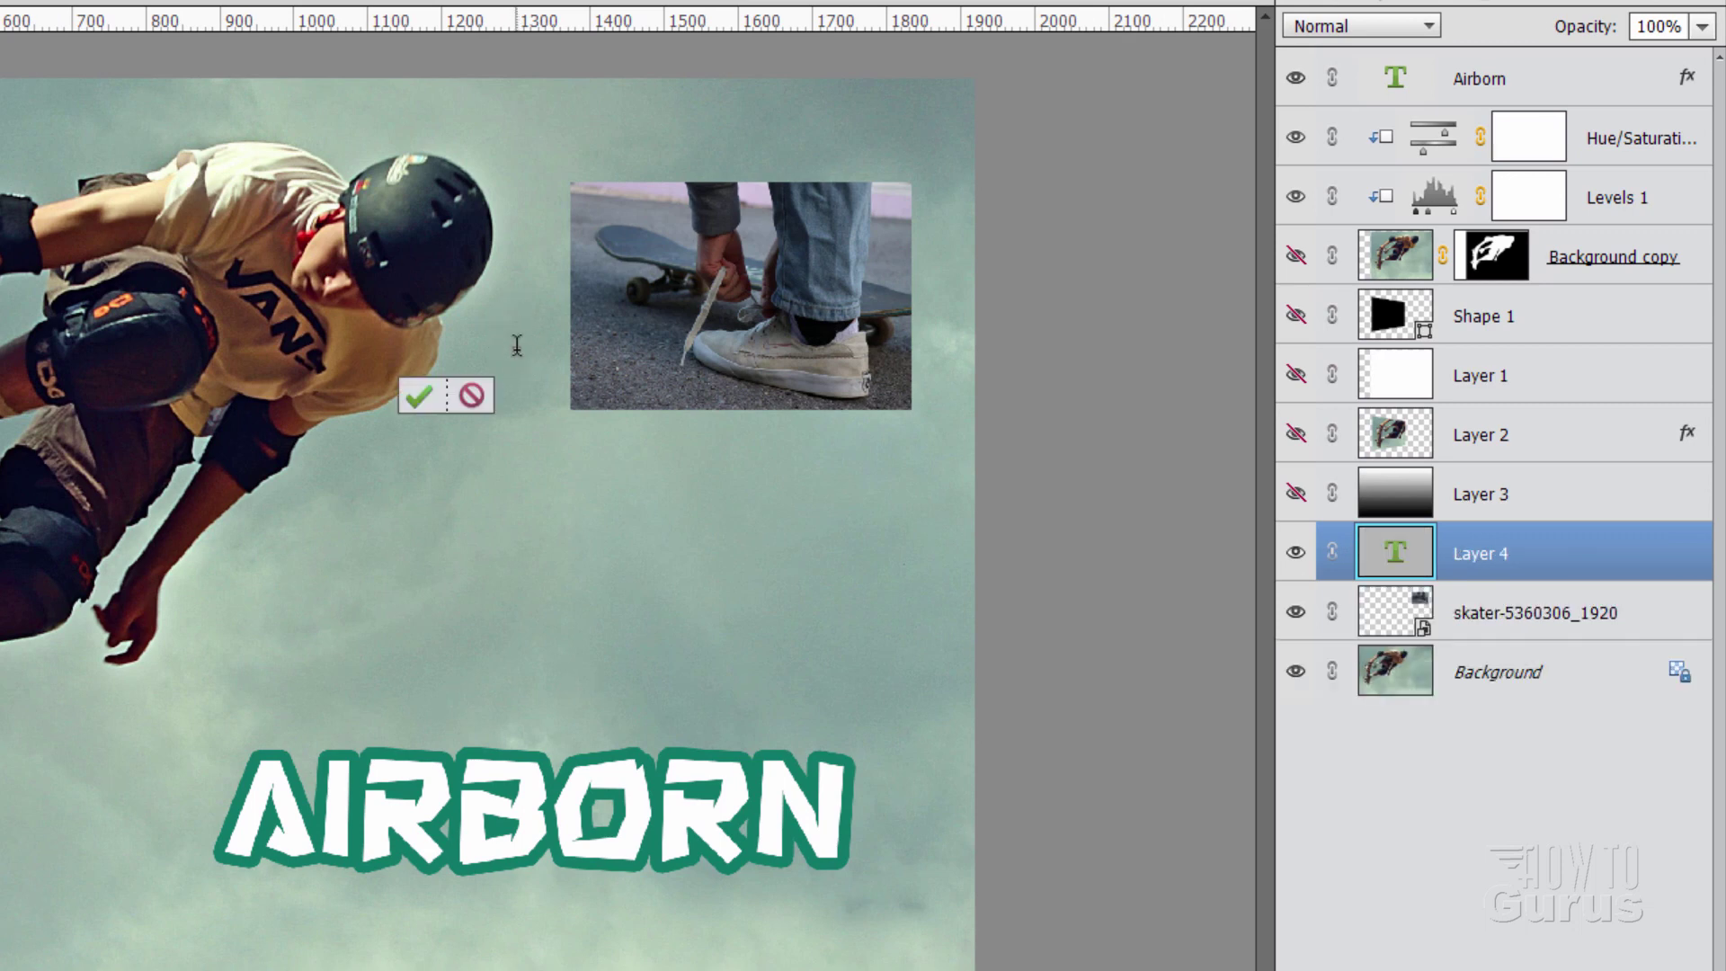
text(TEXT)
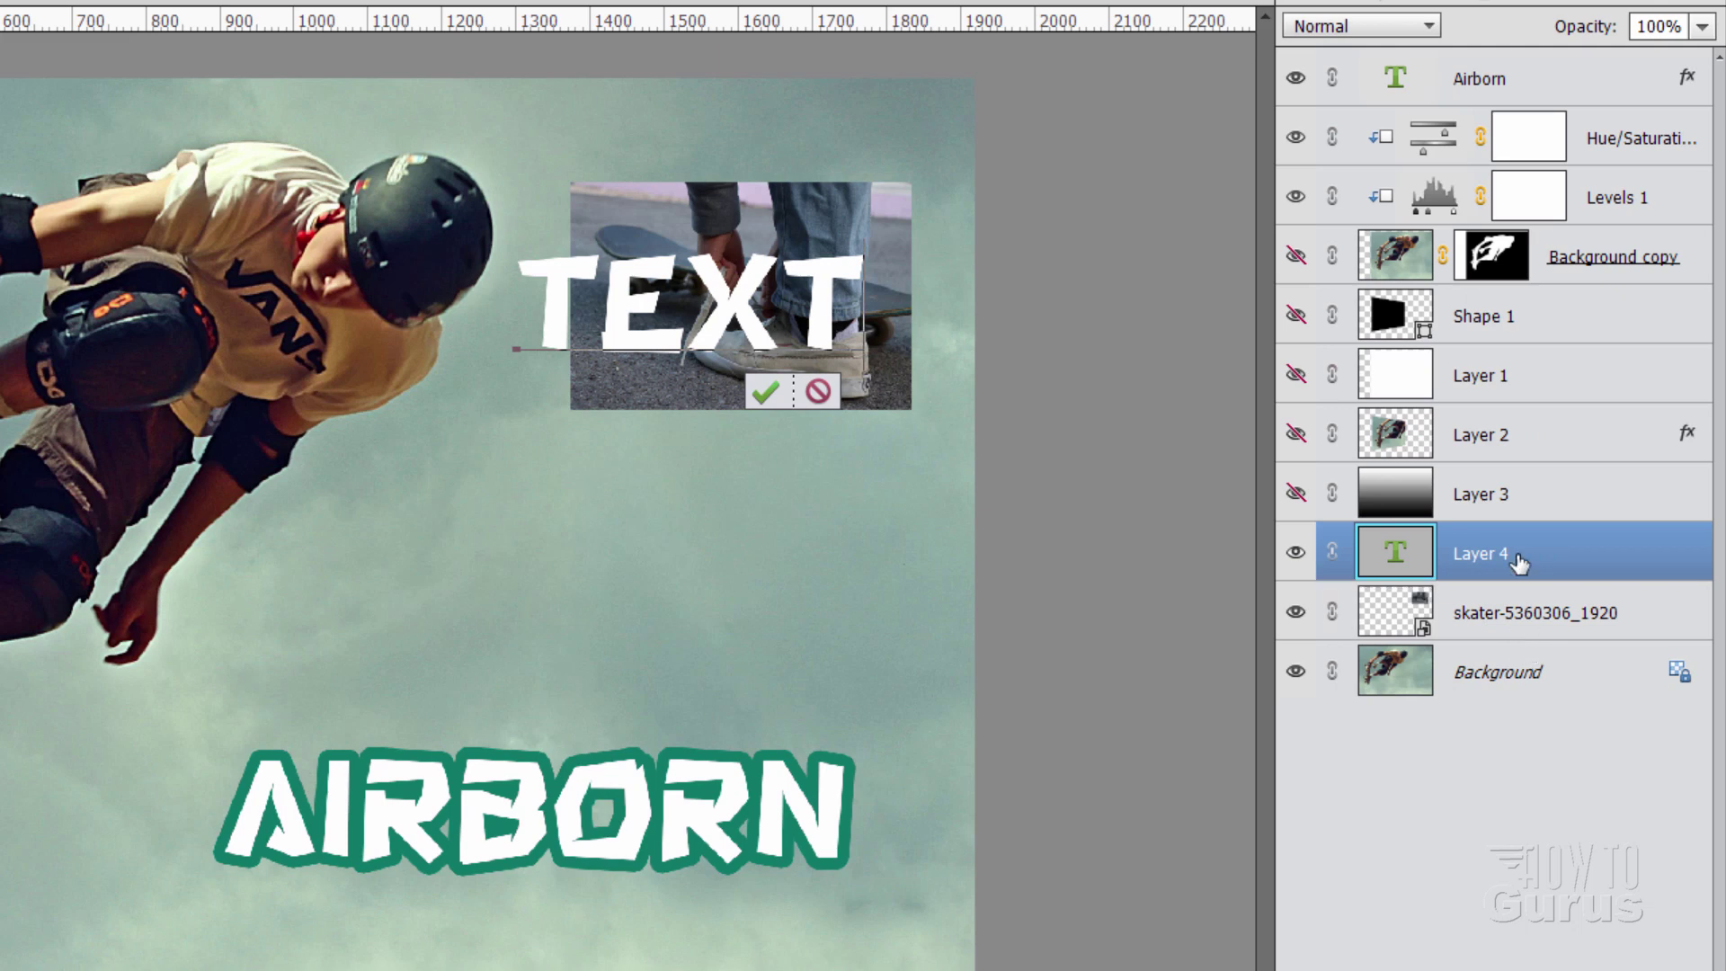
click(766, 392)
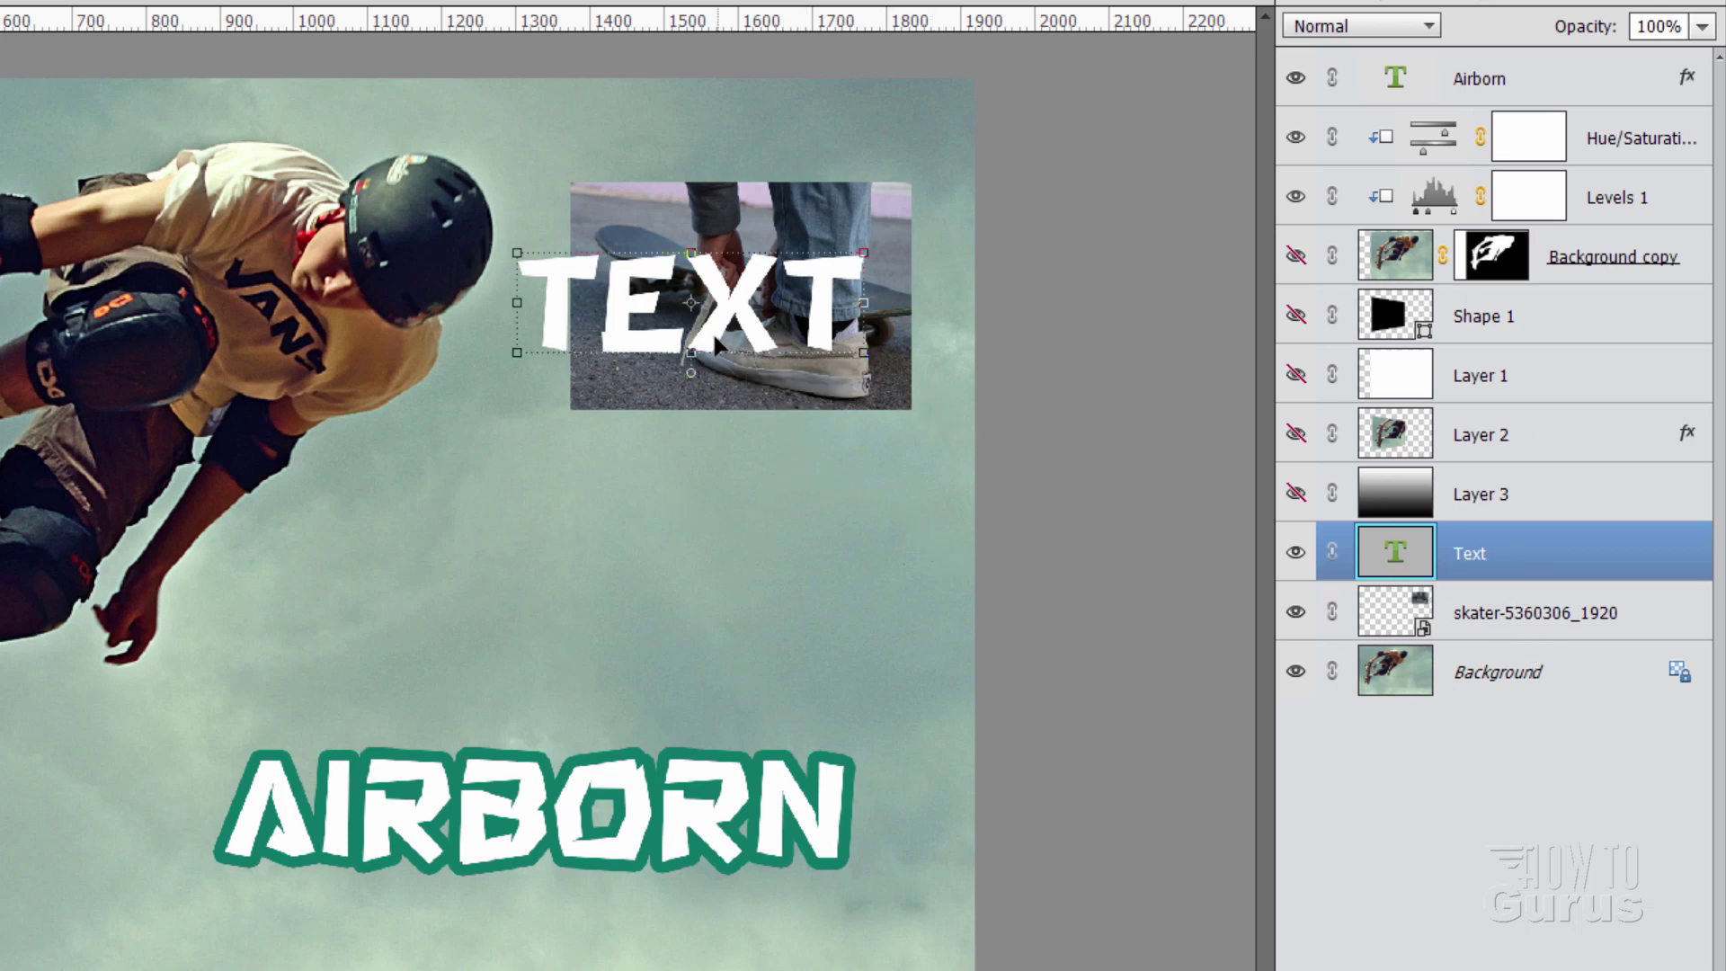
drag(714, 332, 743, 809)
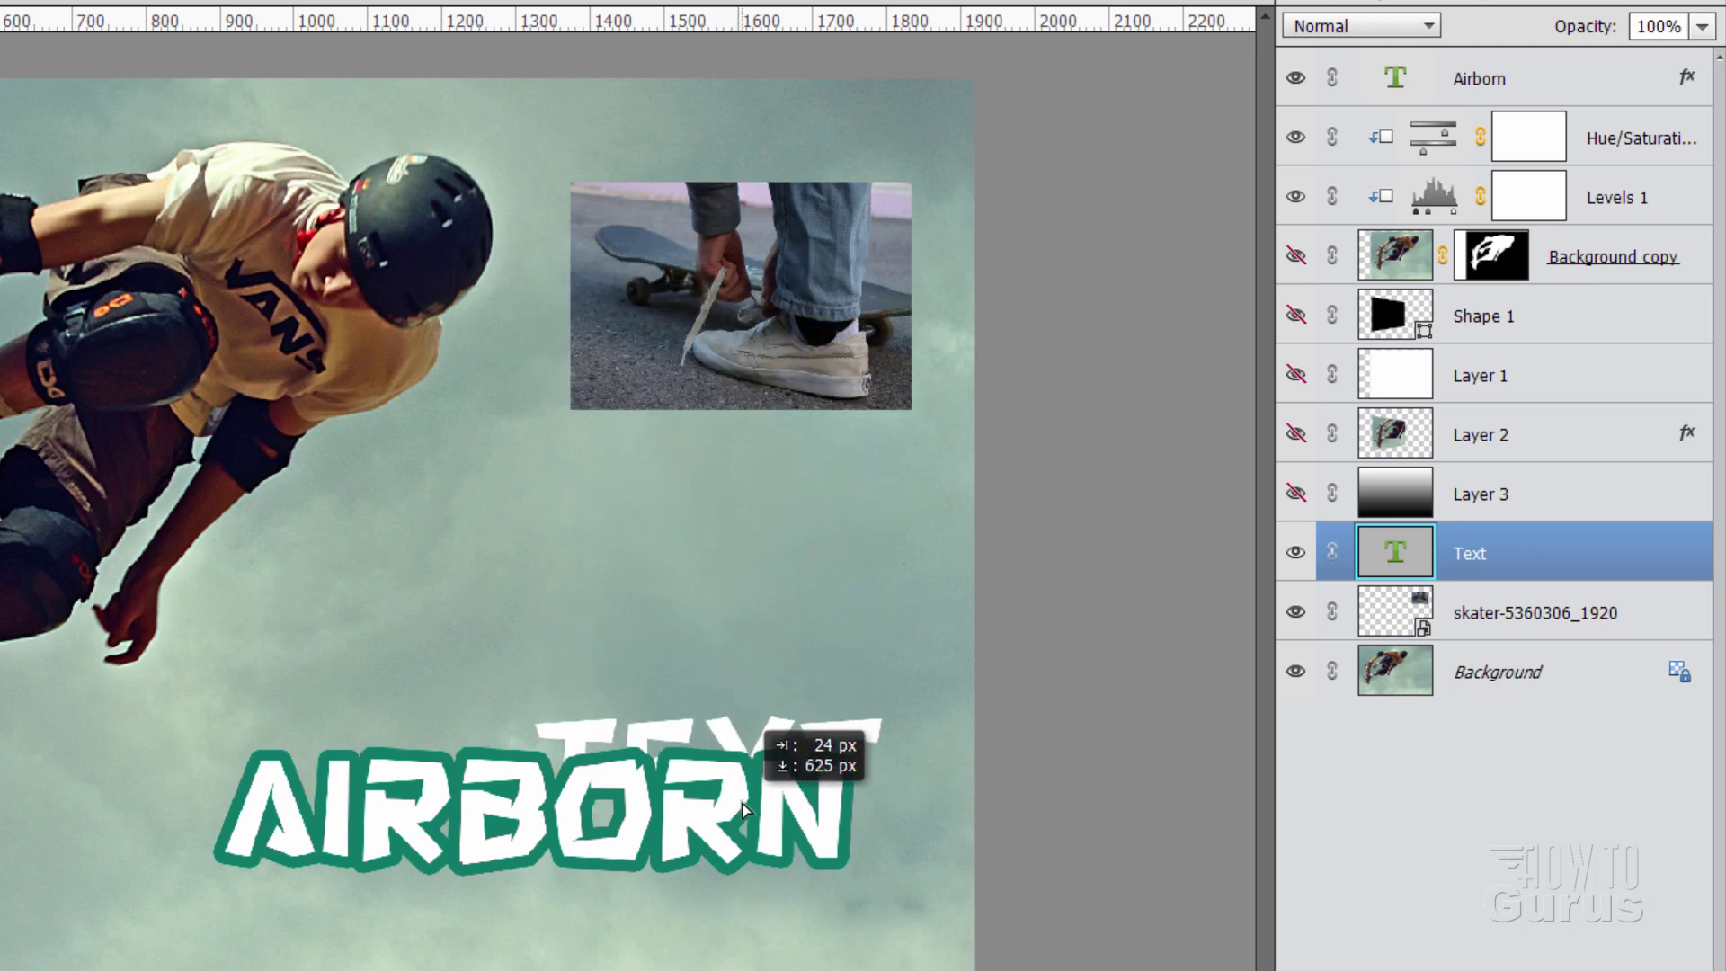
key(ctrl+z)
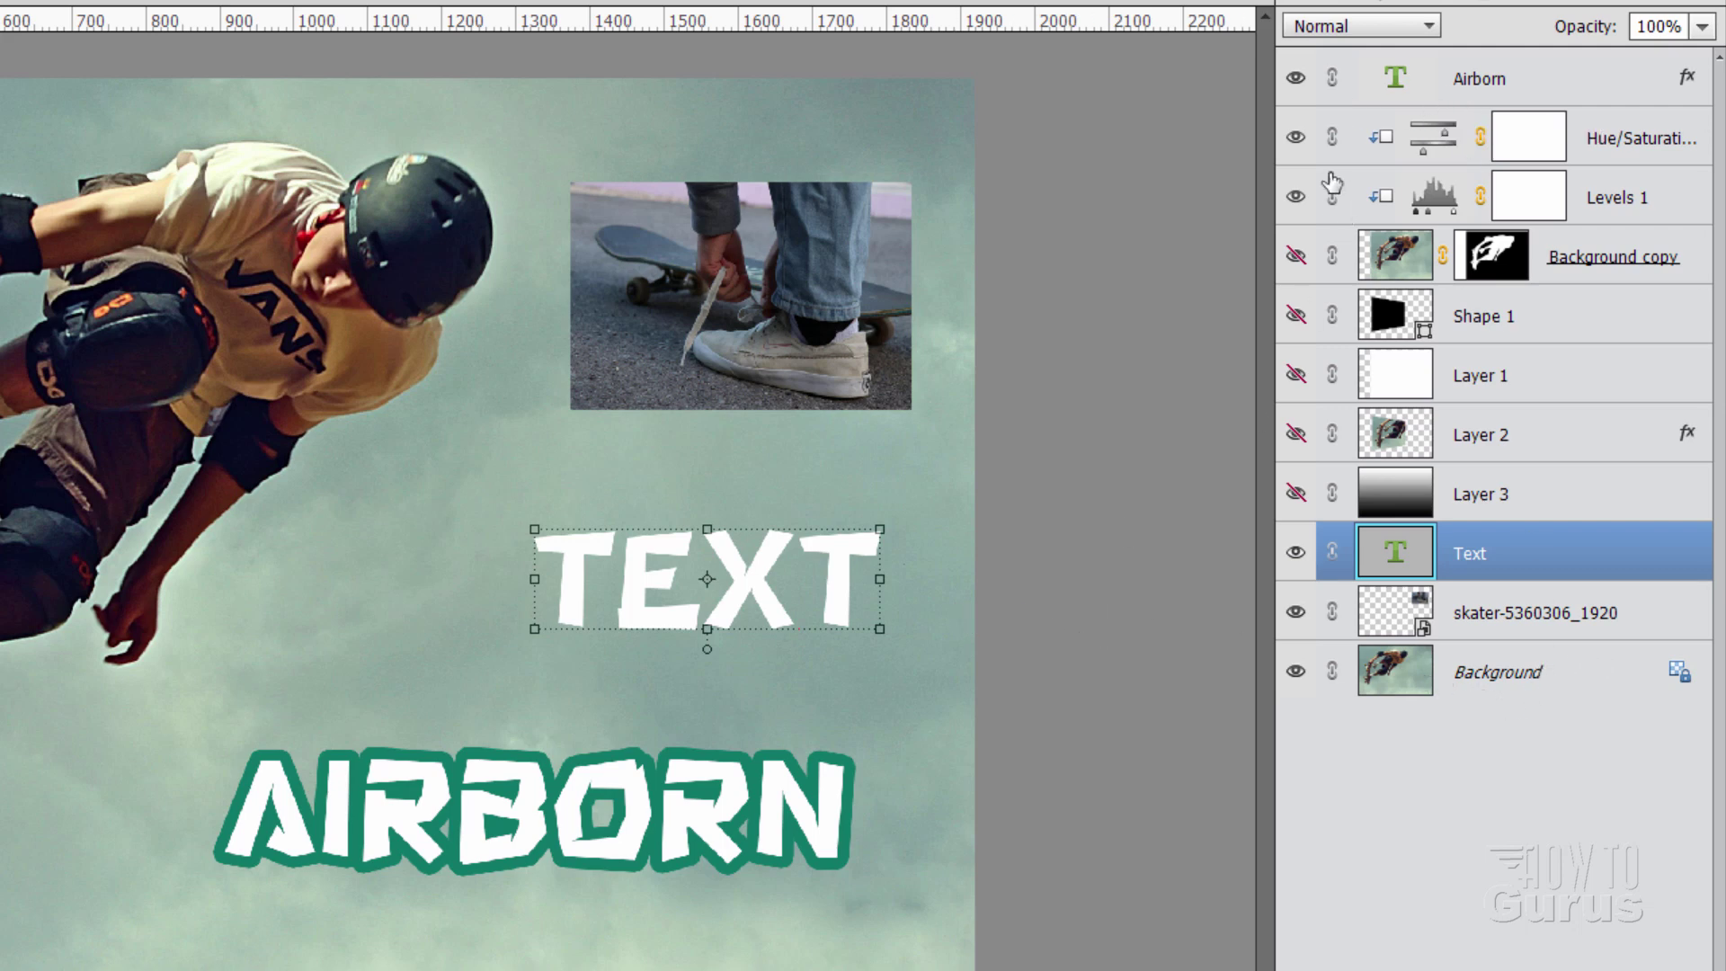
Hide the Text layer and keep the Shape 1 layer hidden
click(1295, 555)
click(1295, 556)
click(1295, 555)
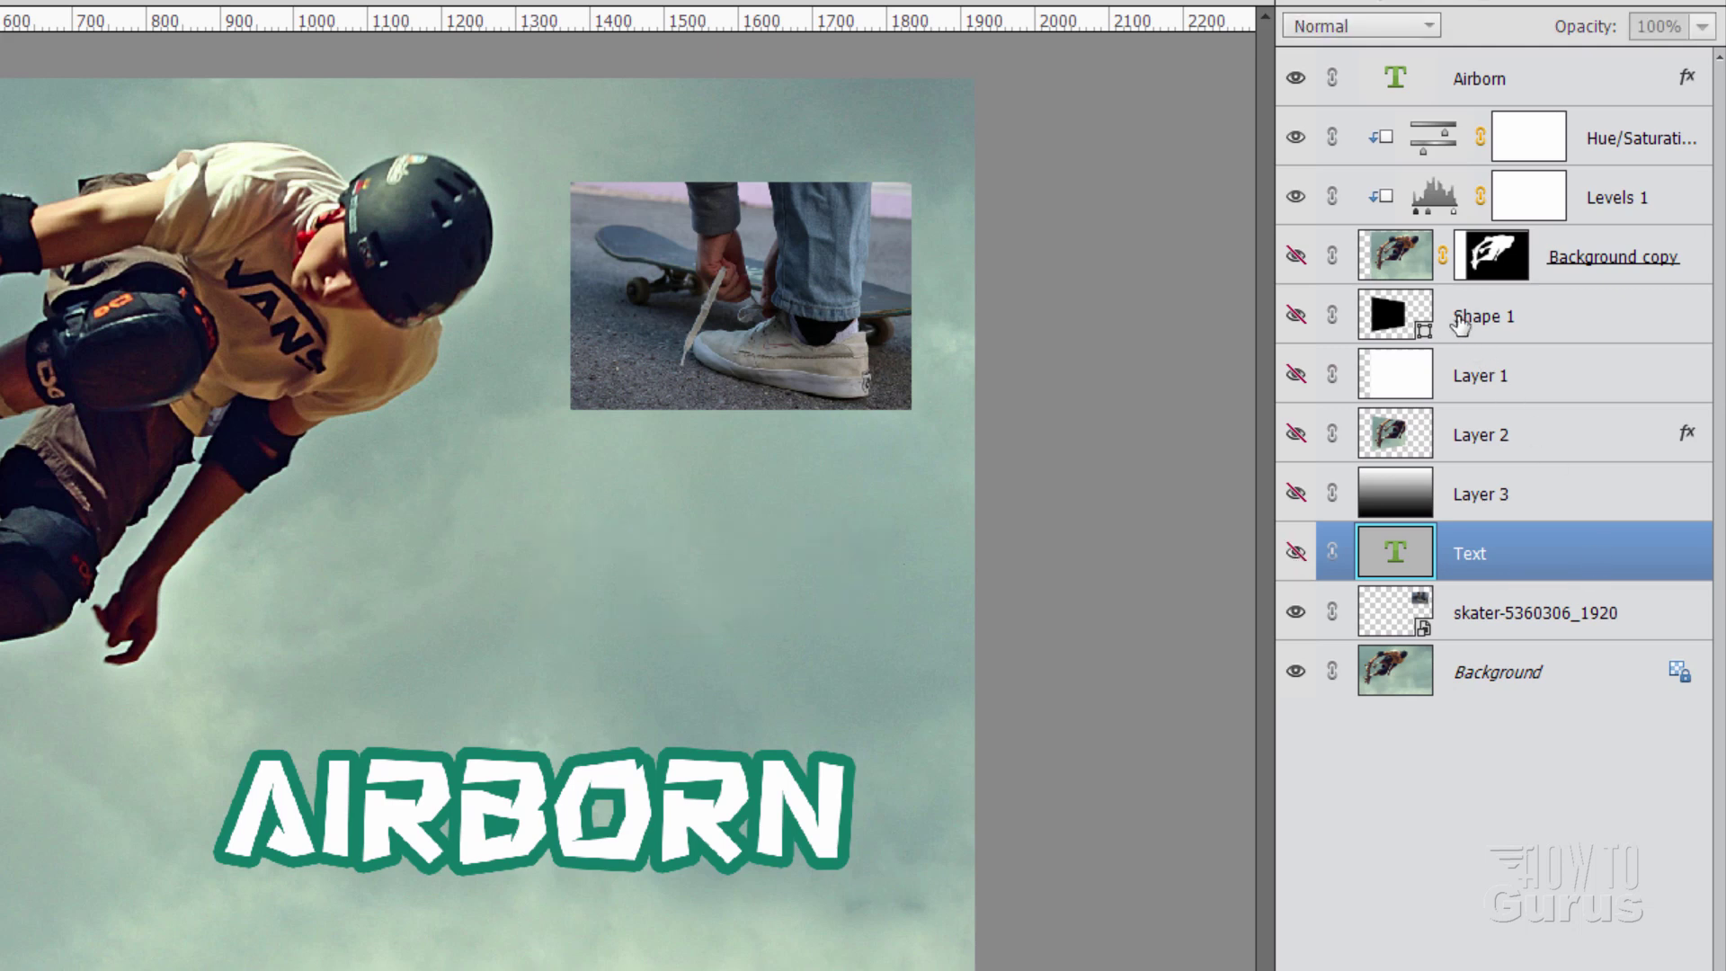
click(1501, 328)
click(1295, 315)
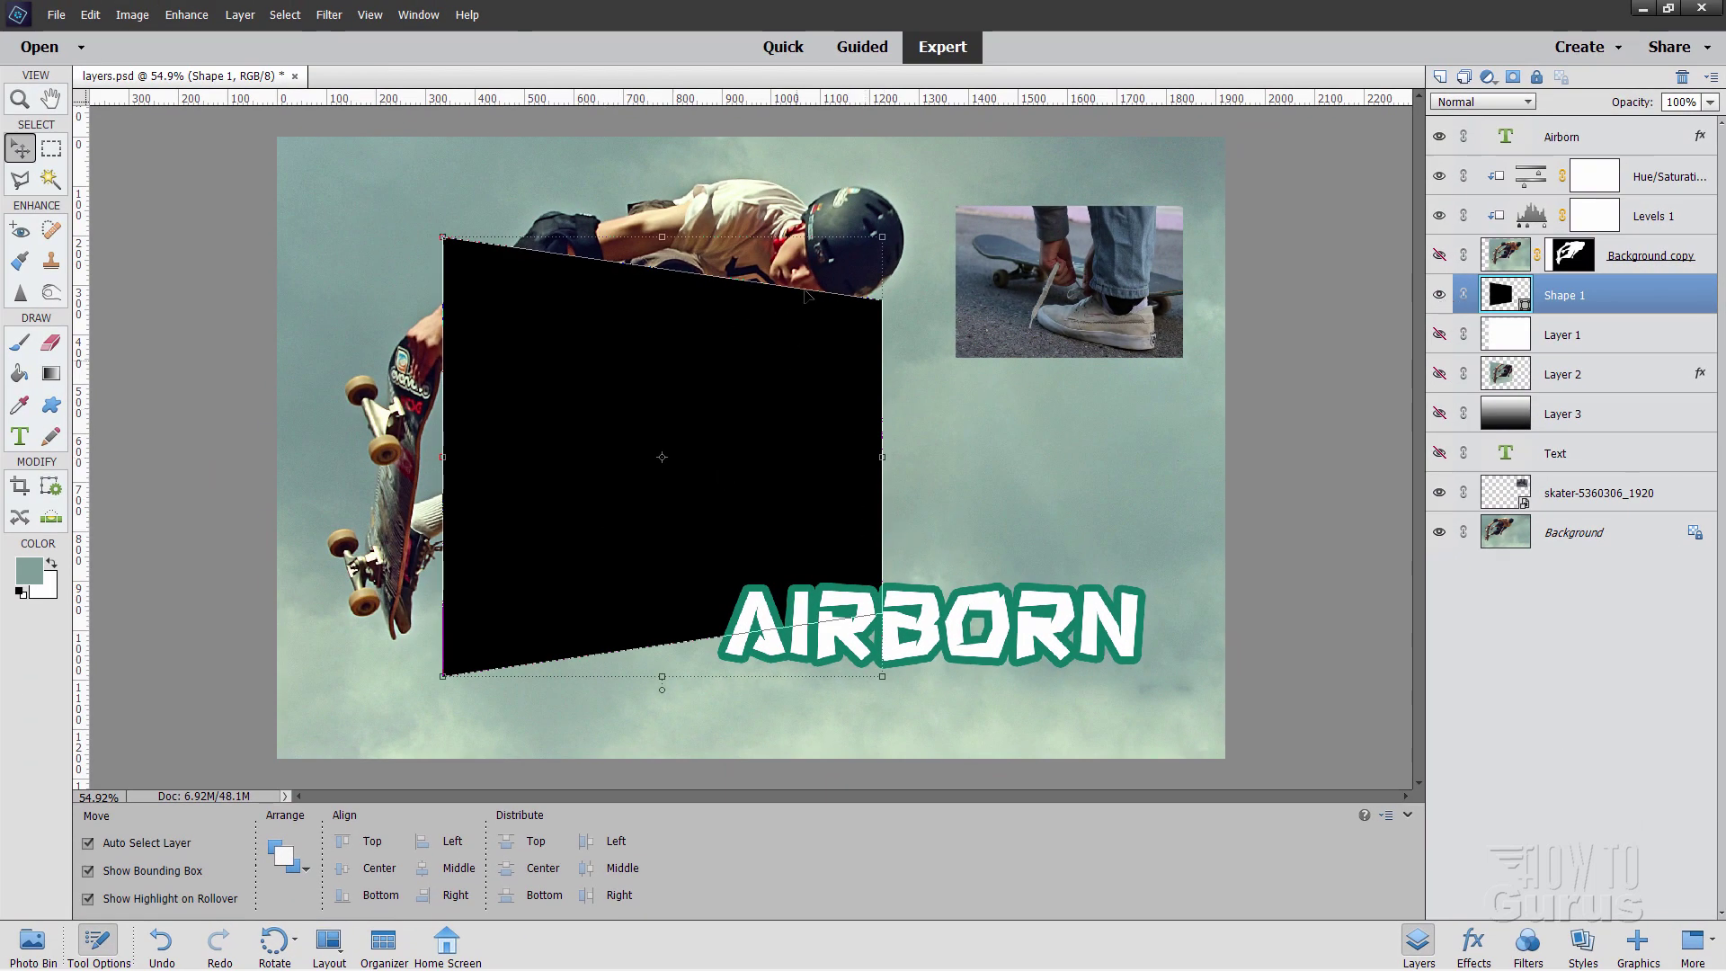
click(1439, 296)
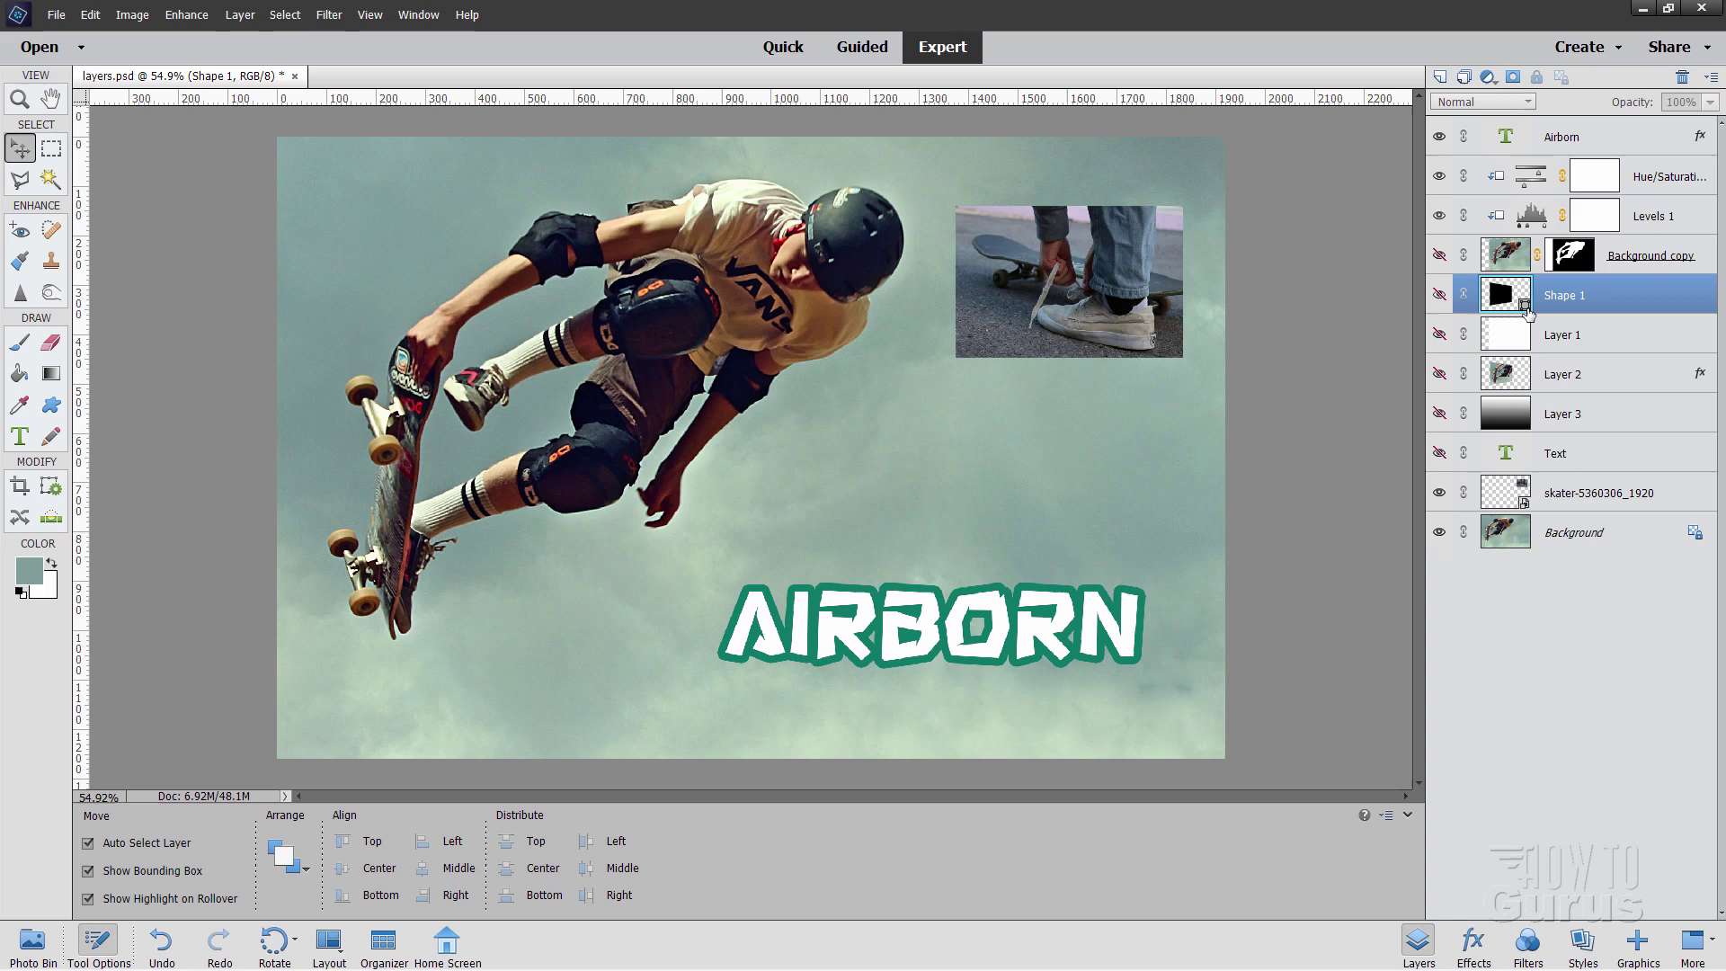
Draw a black Arrow 9 custom shape left of AIRBORN and raise it into line with the title
click(52, 409)
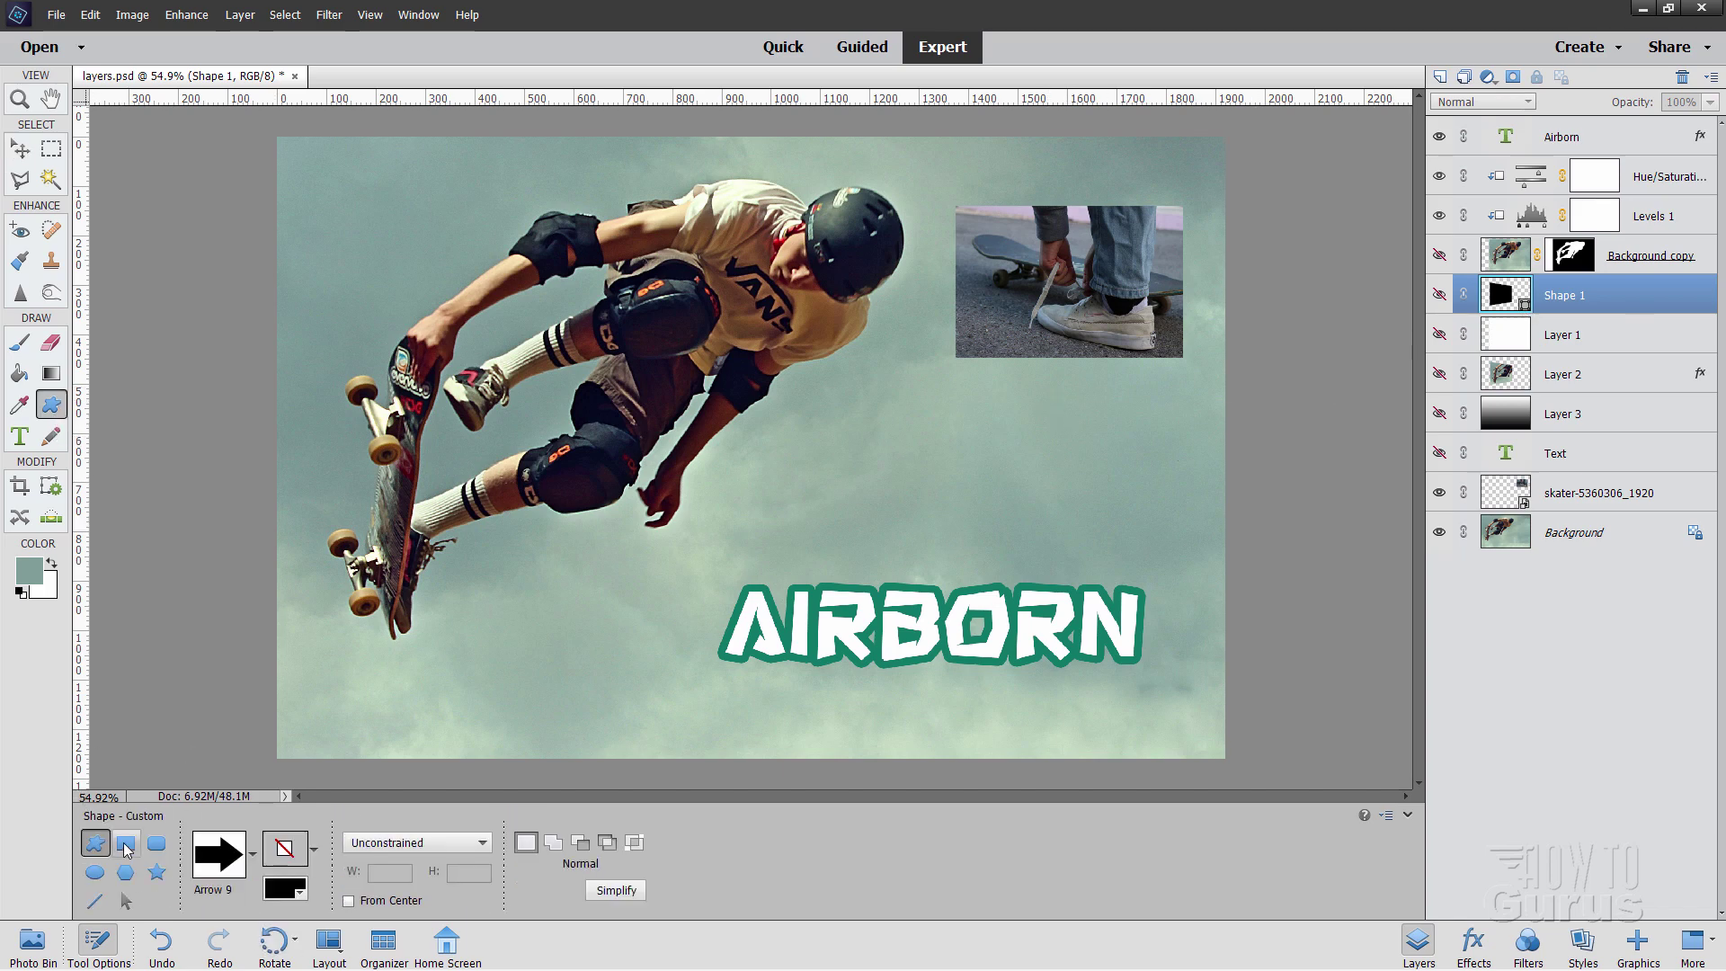
click(125, 846)
click(158, 847)
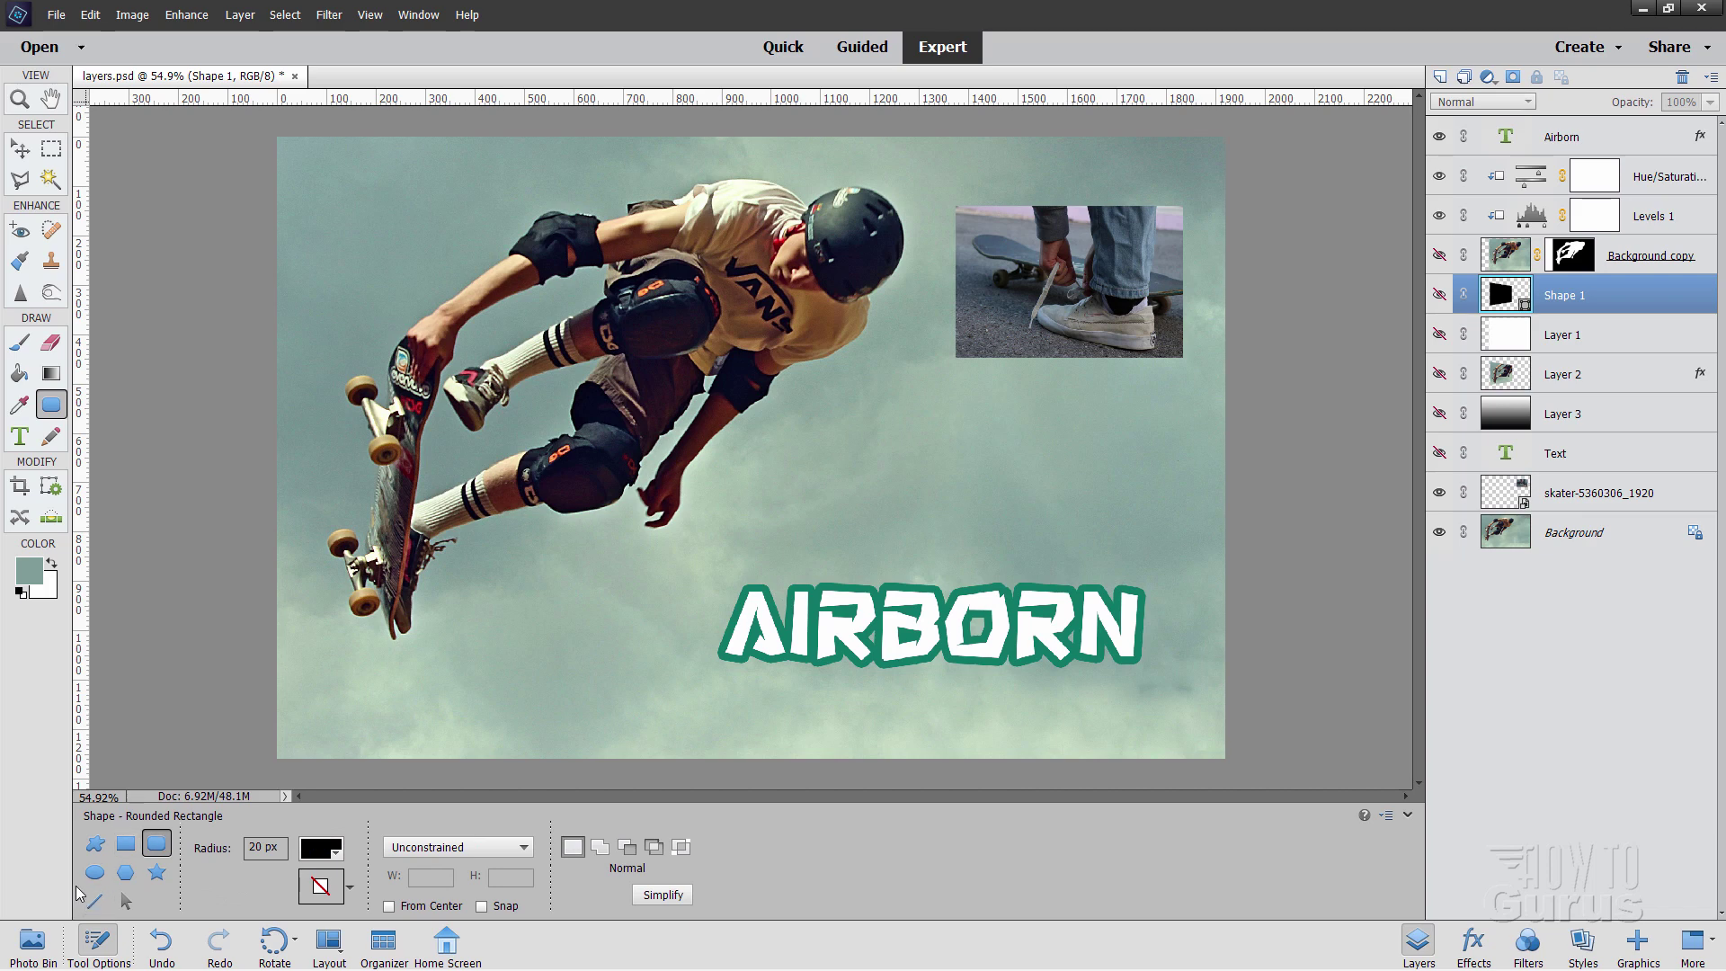
click(95, 872)
click(94, 842)
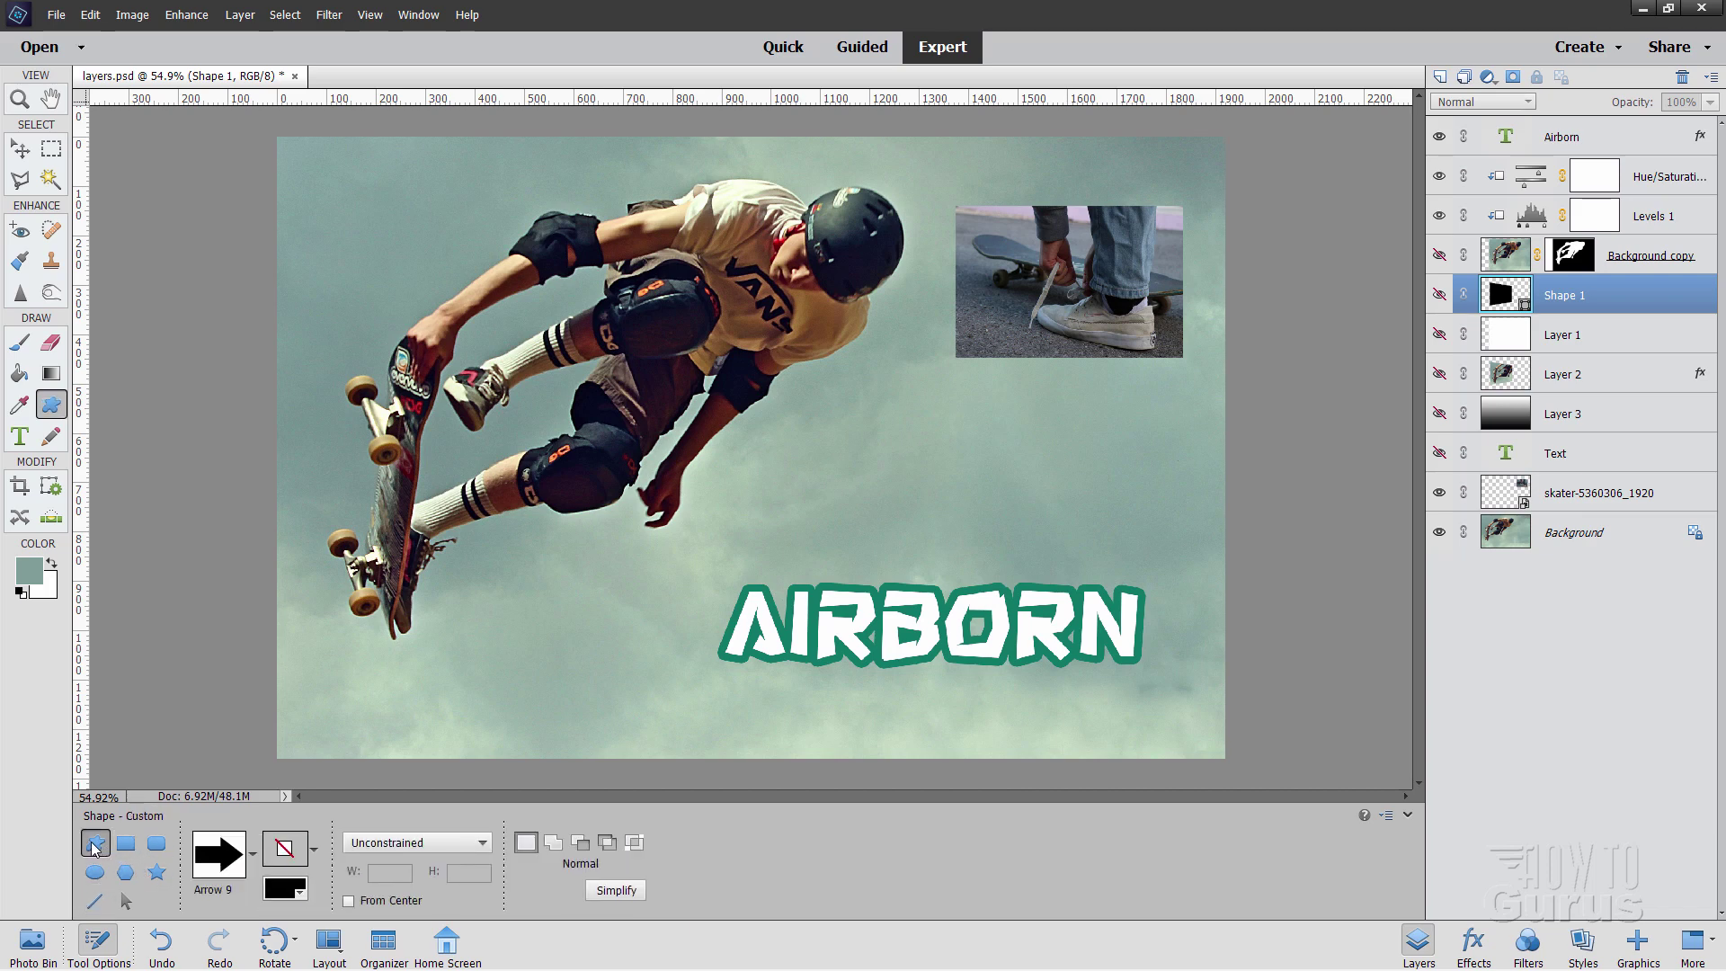
click(280, 888)
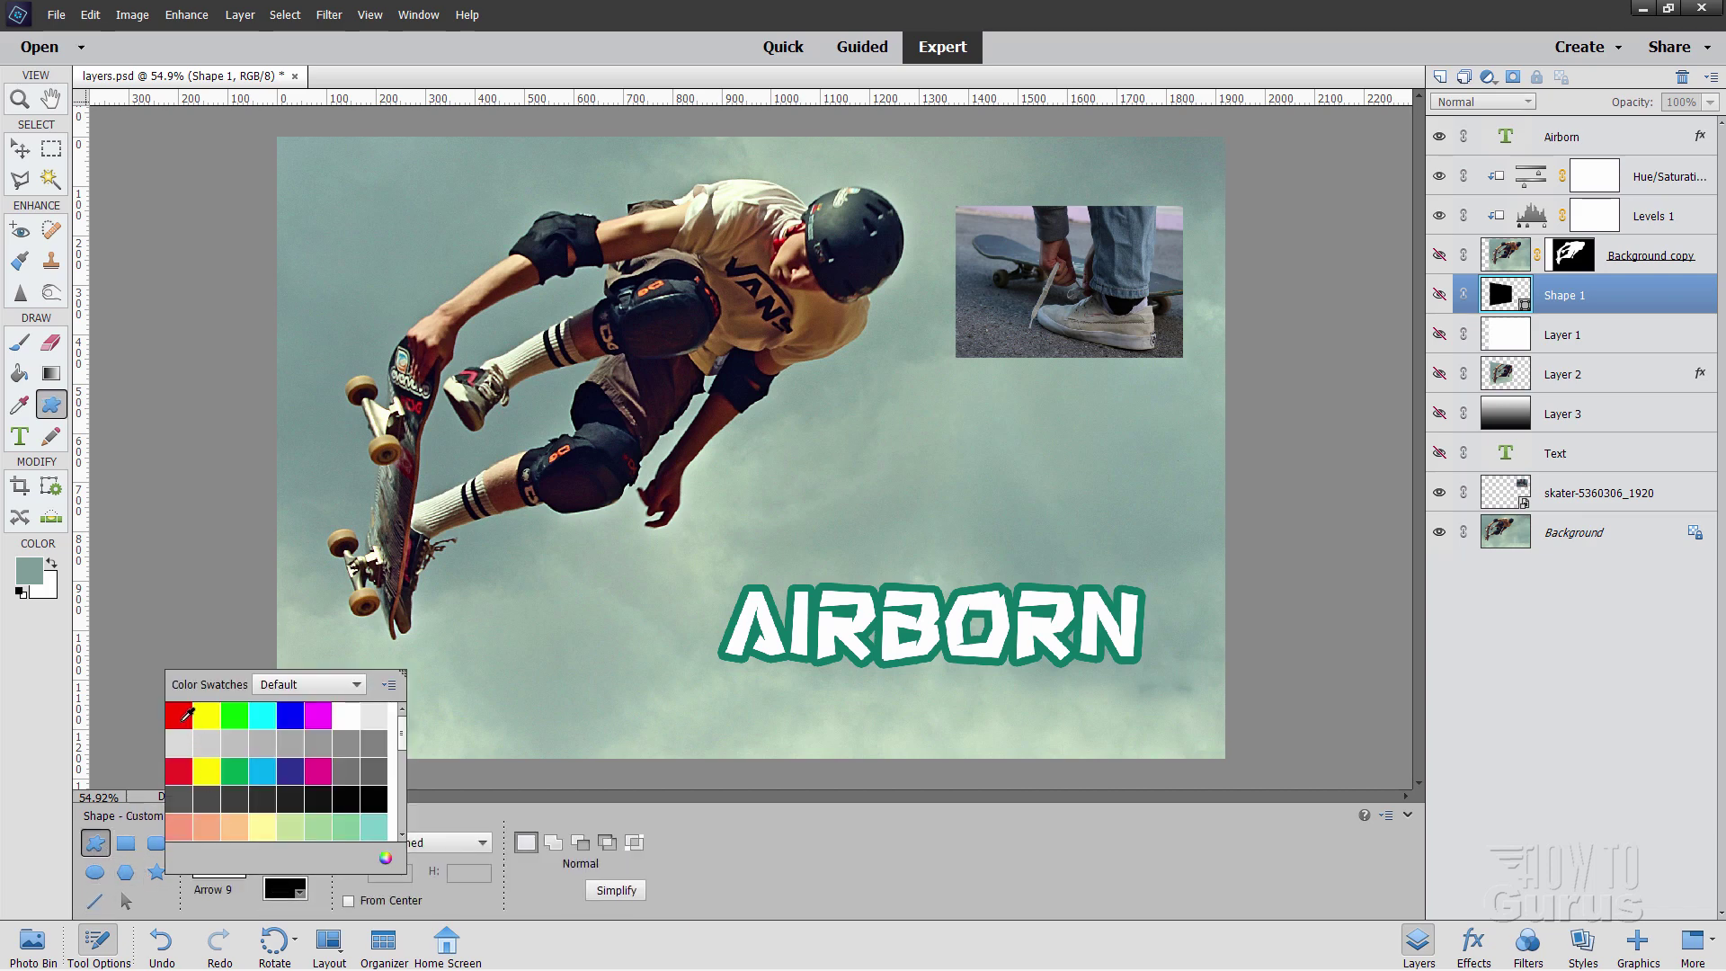
drag(475, 612, 671, 728)
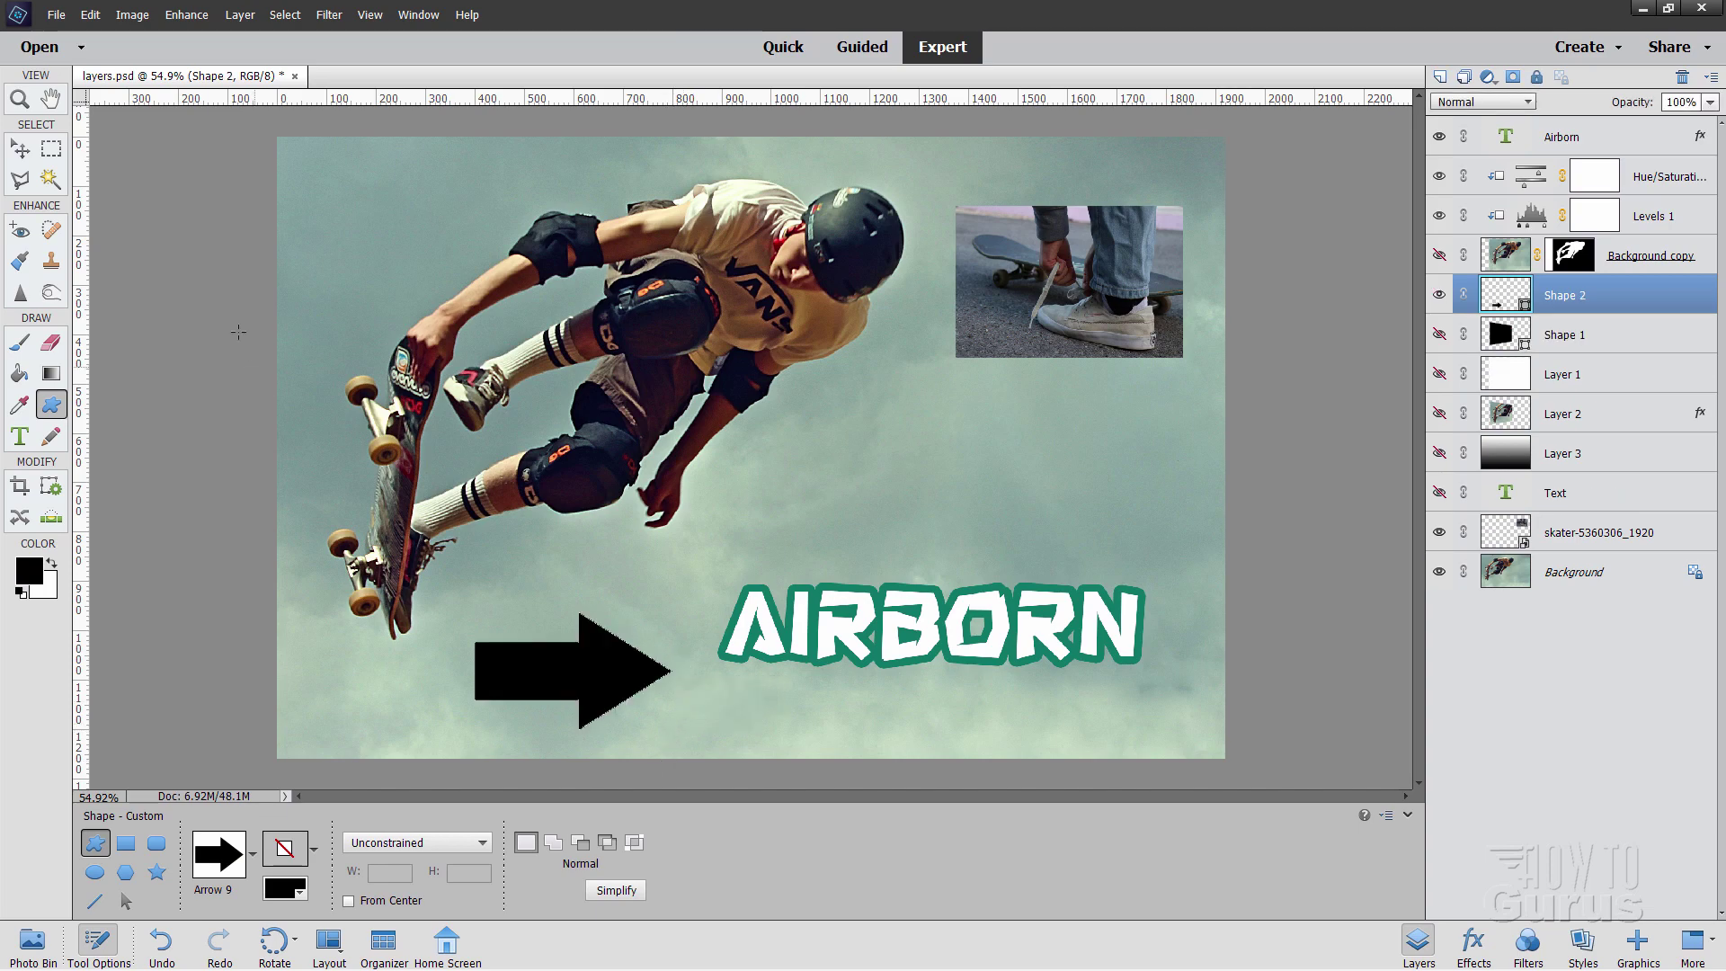
click(20, 148)
drag(557, 683, 575, 639)
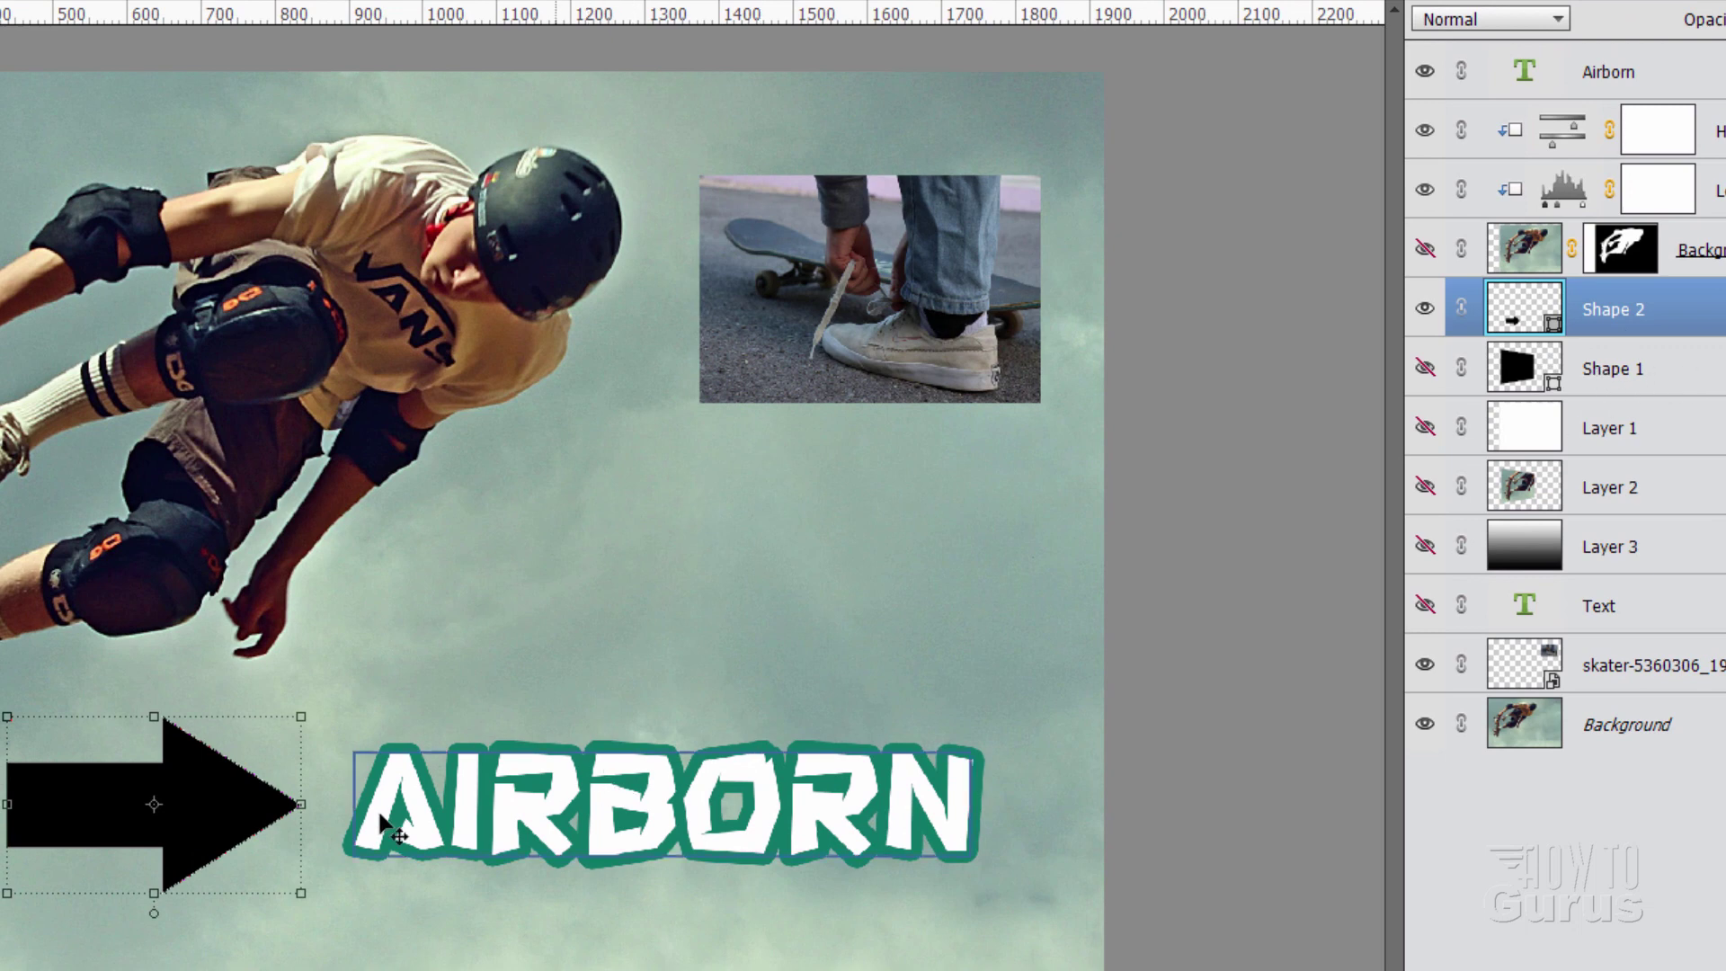
Slide the arrow right behind AIRBORN and place Shape 2 directly below the Airborn layer
drag(230, 823, 427, 823)
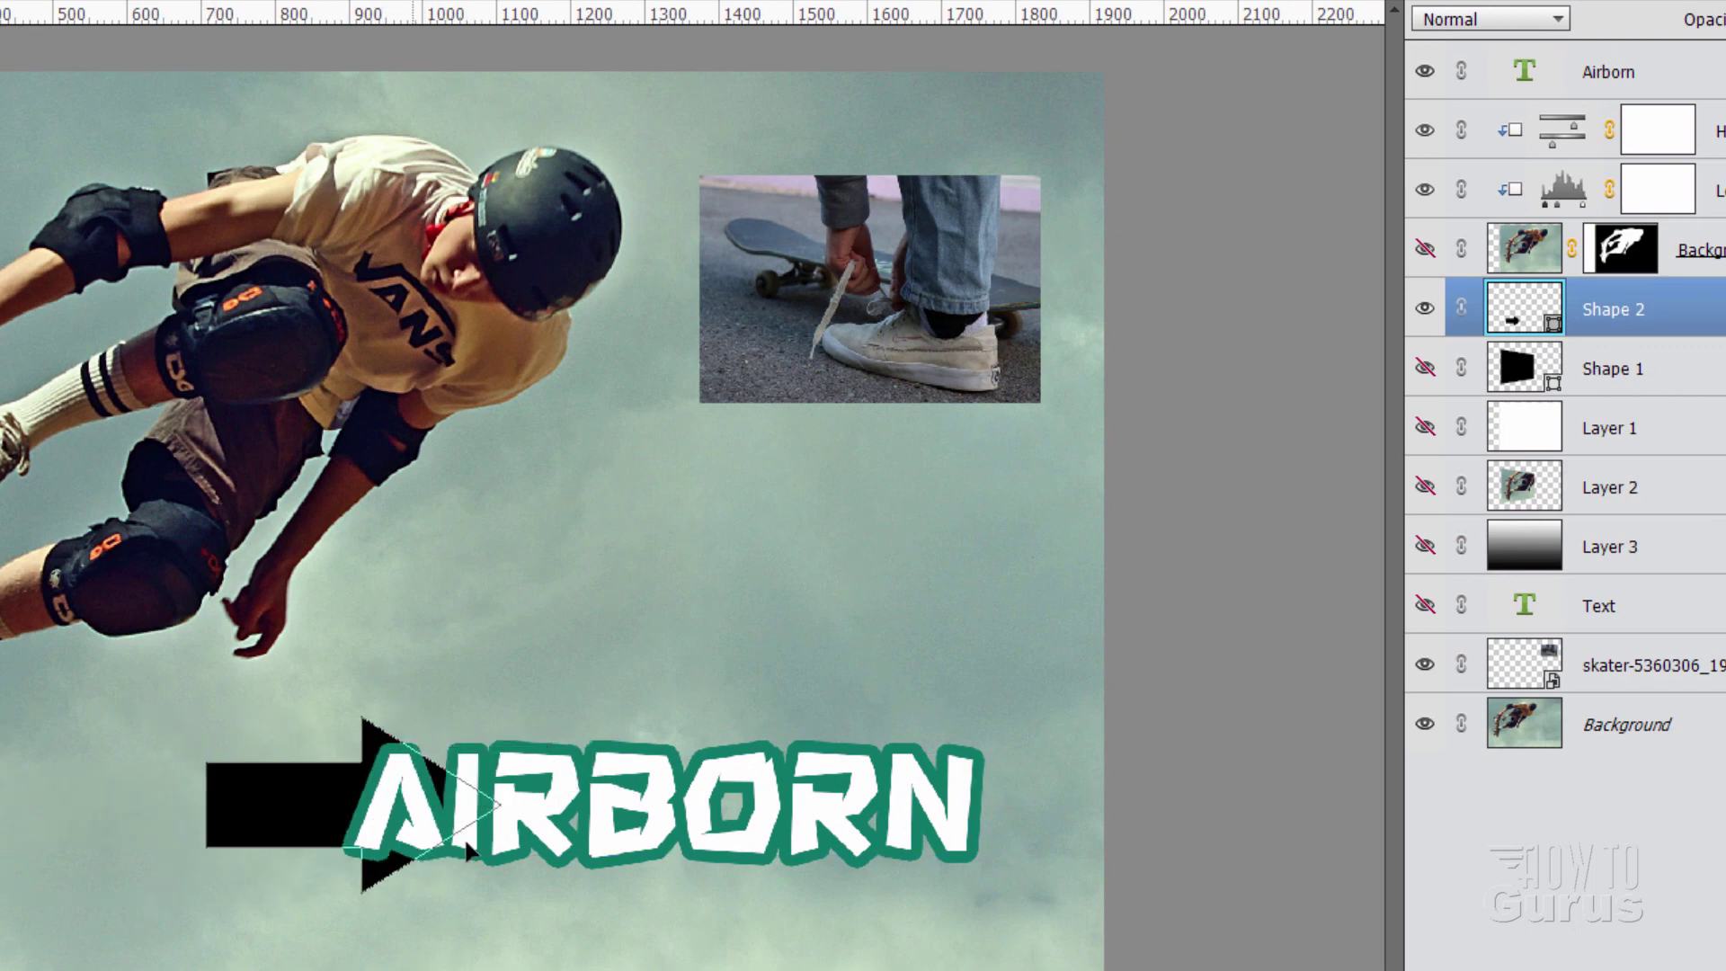
drag(1684, 305, 1681, 65)
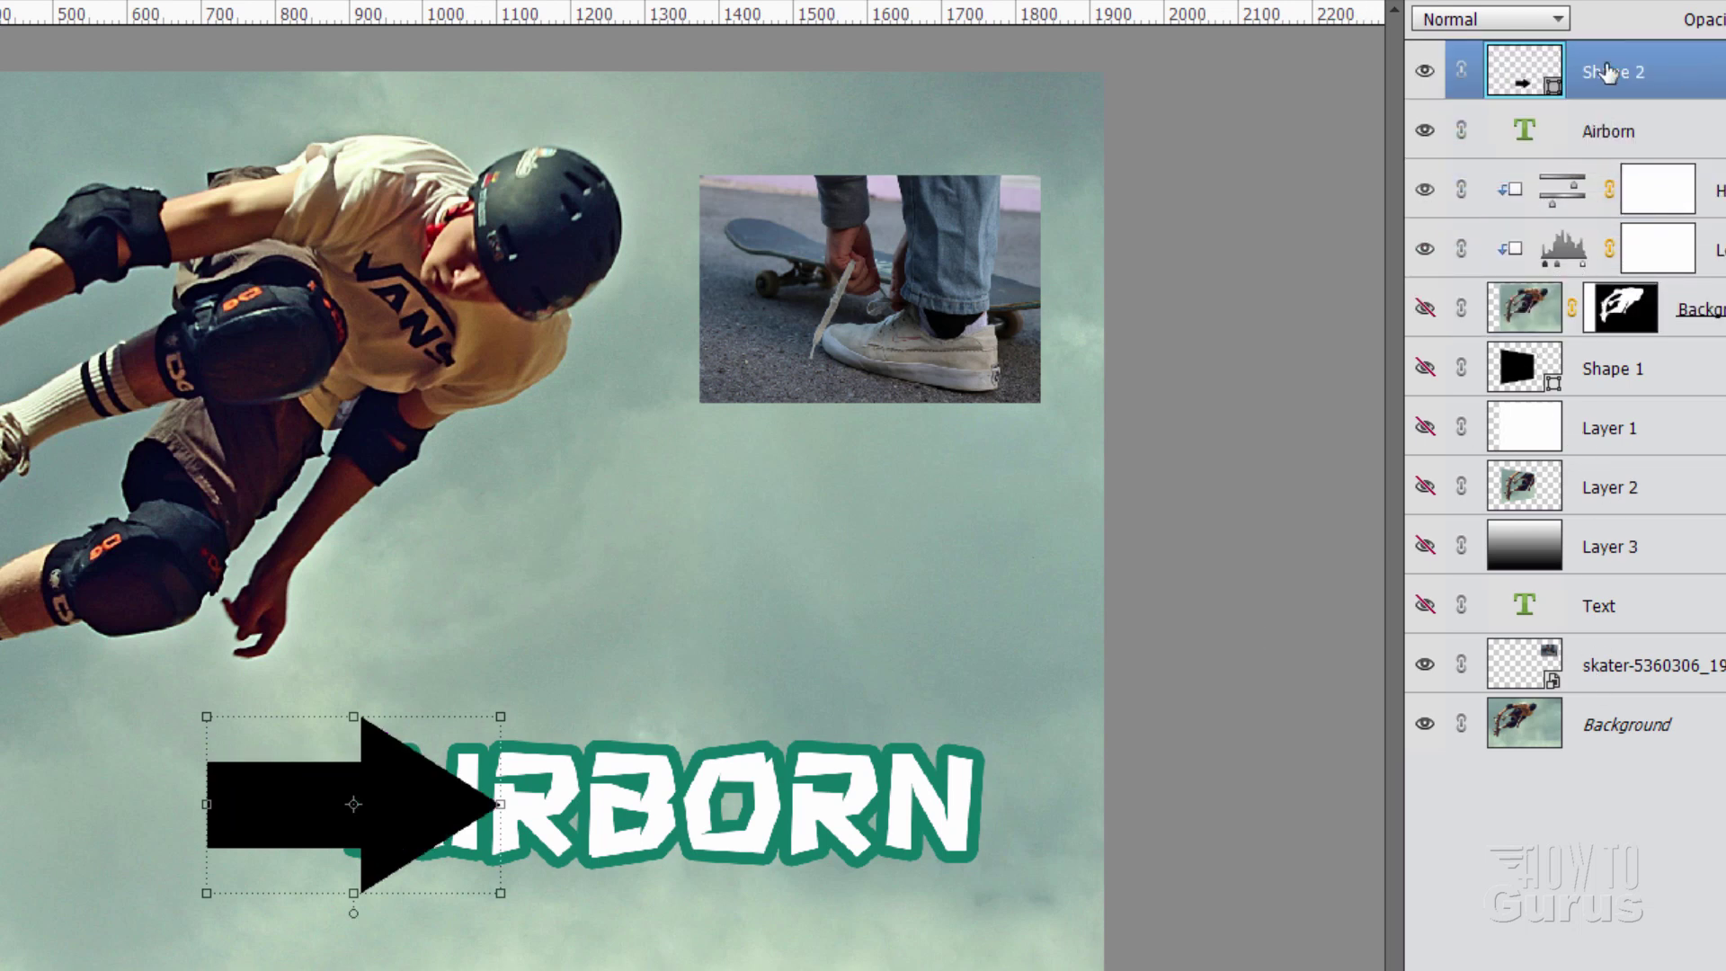
drag(1710, 79, 1711, 146)
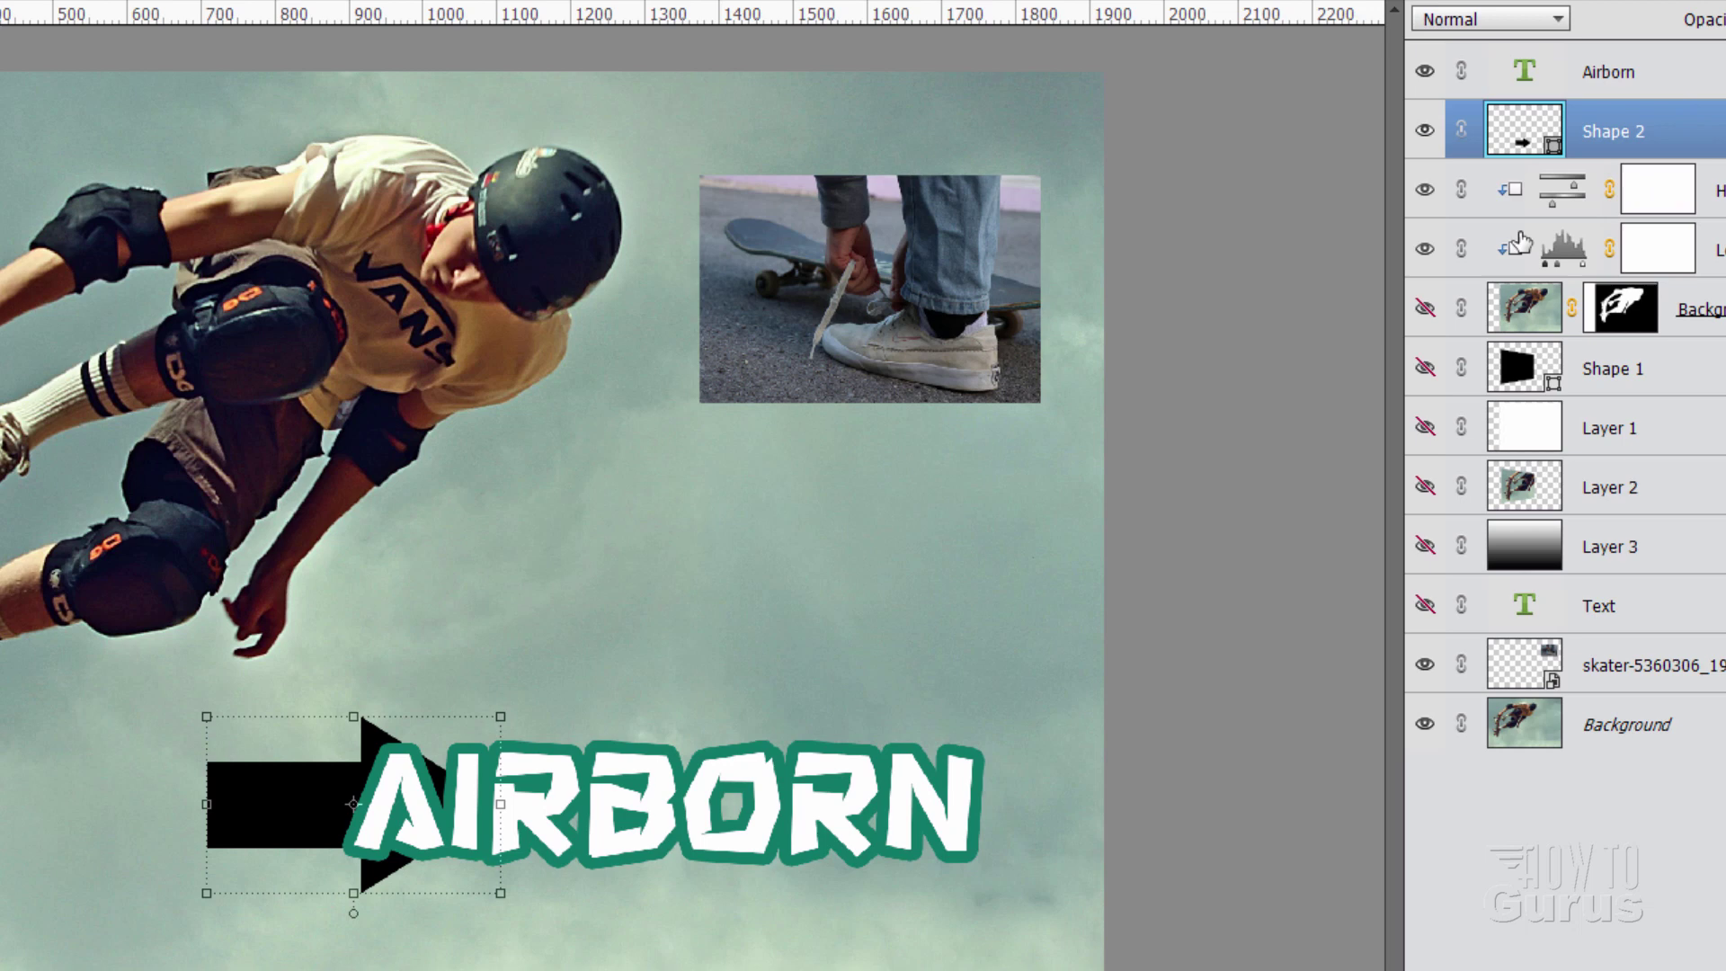
Hide the Shape 2 arrow, then try scaling and tilting the shoe photo but cancel the transform
drag(310, 827, 165, 862)
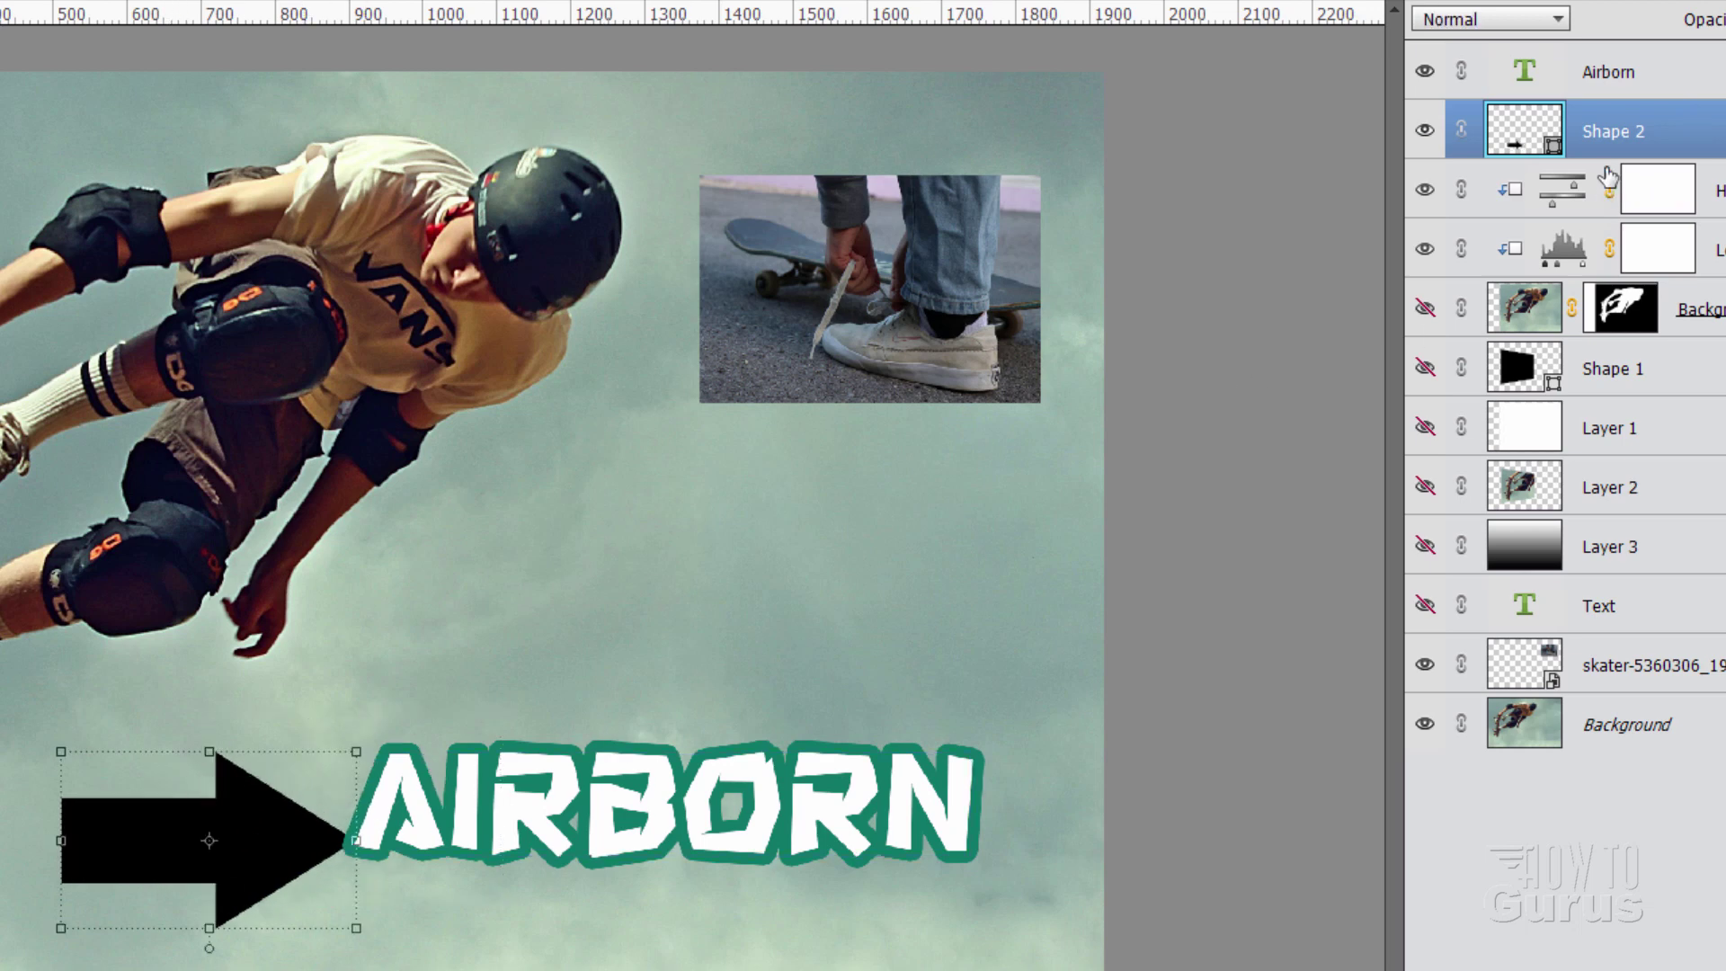
click(1426, 133)
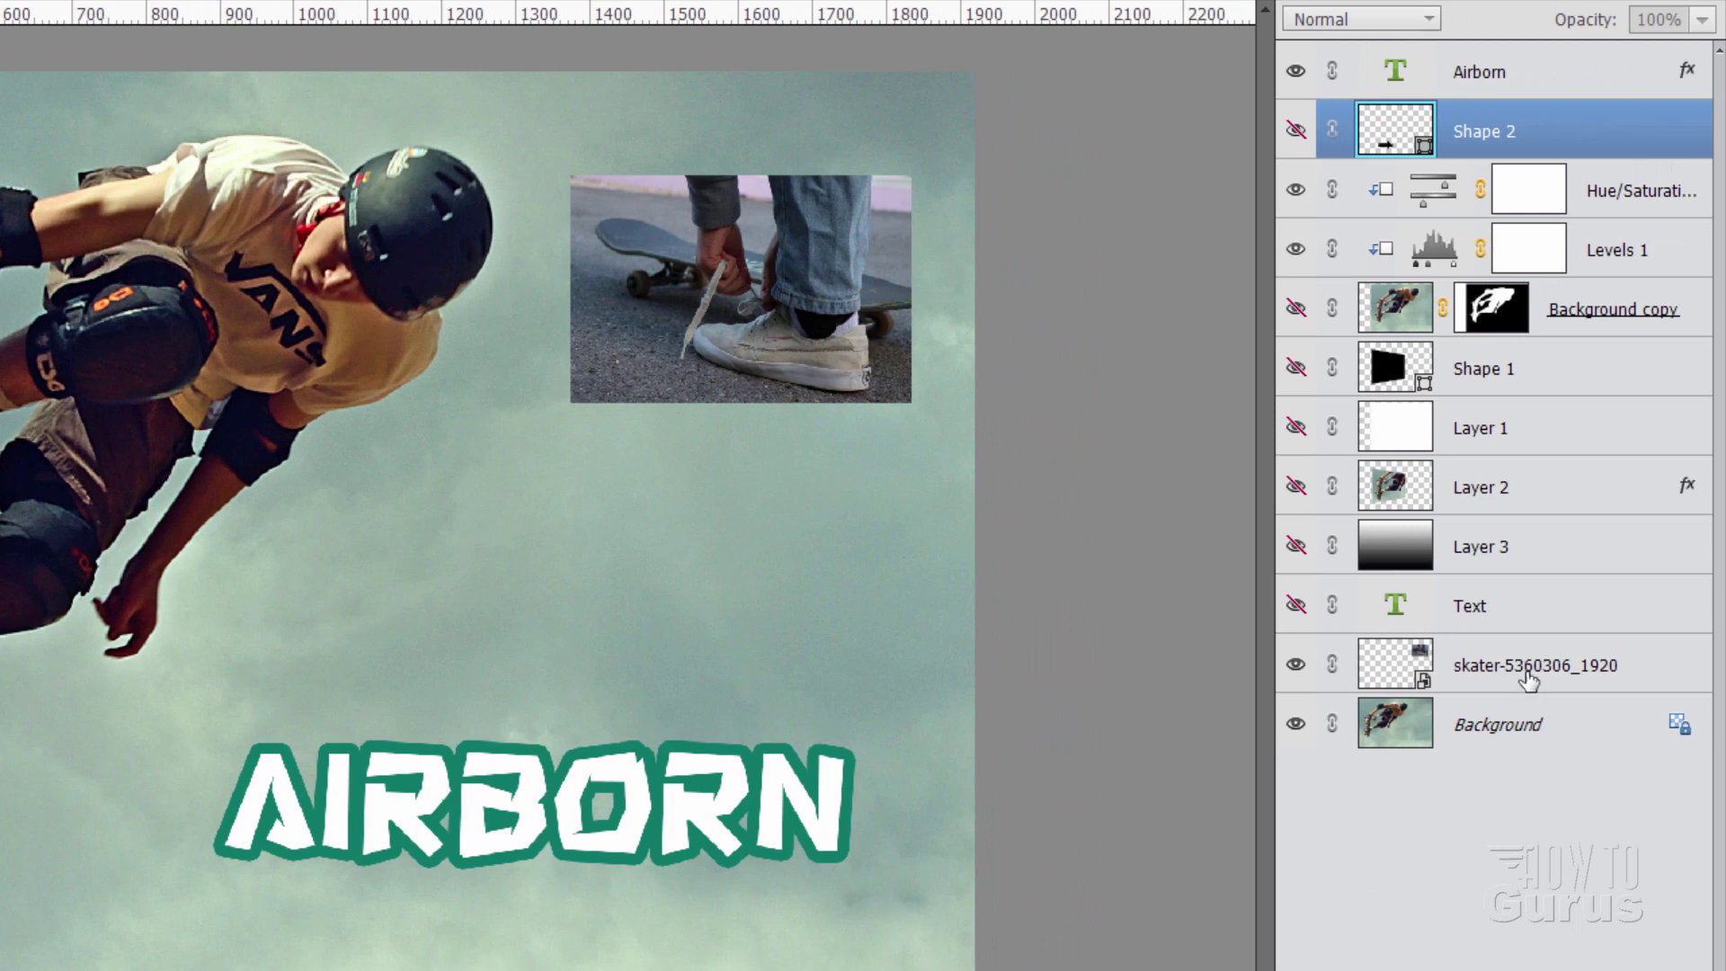
click(1625, 672)
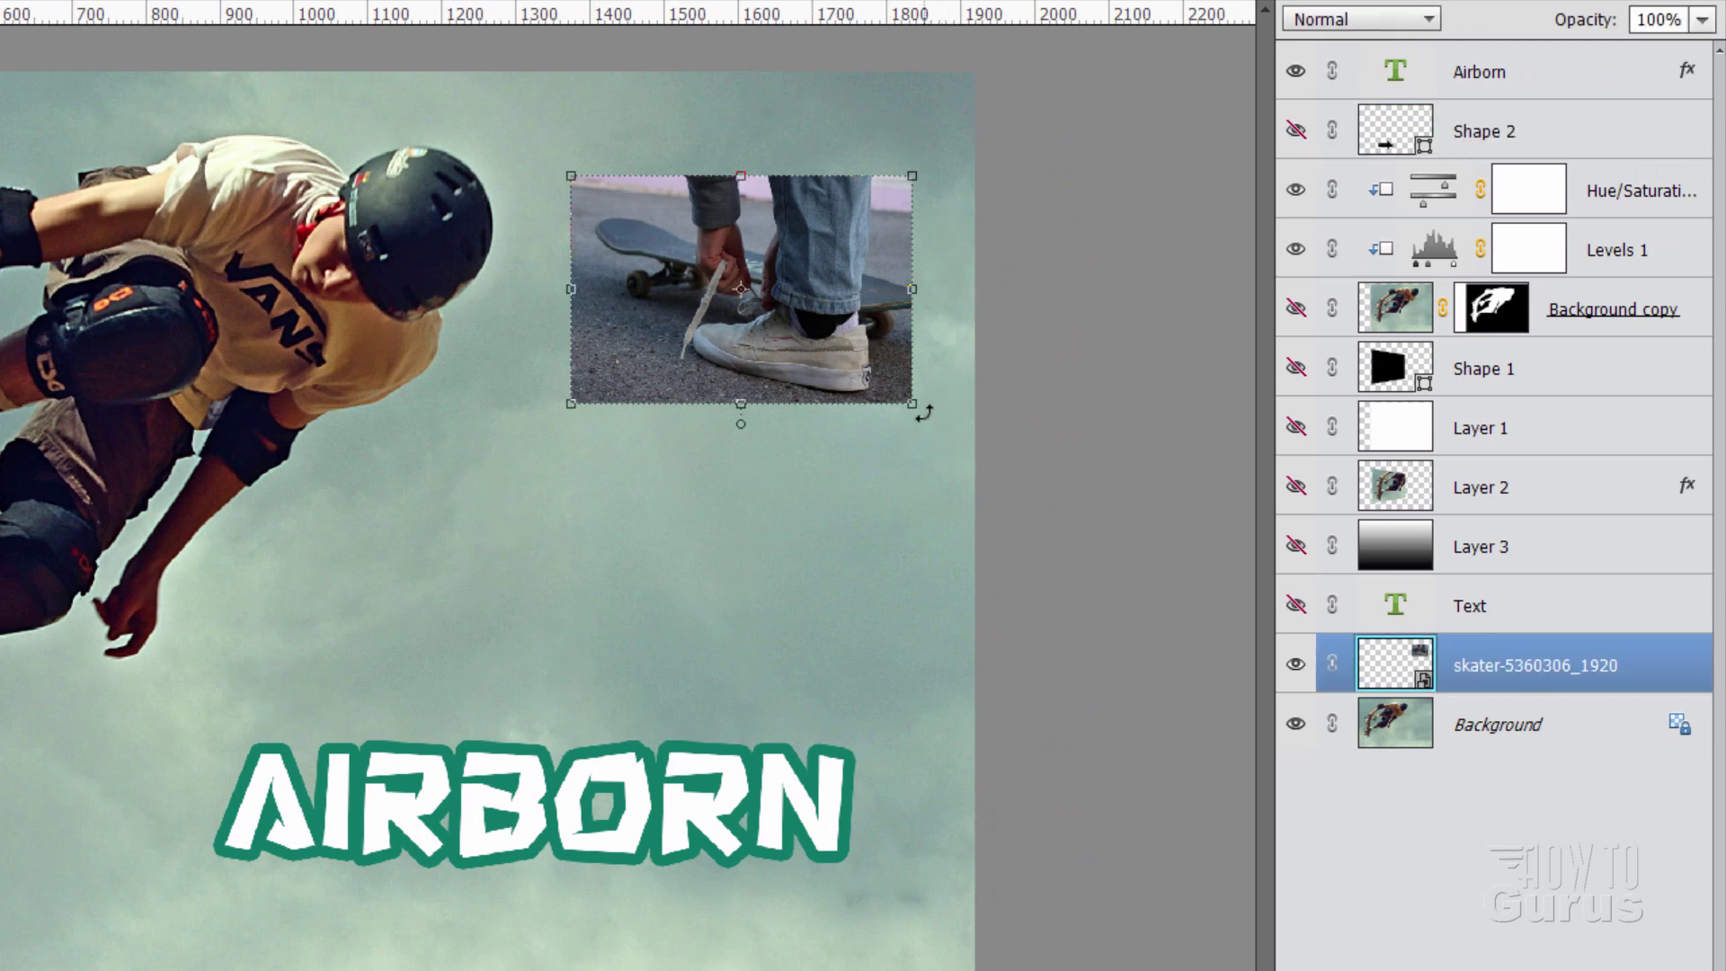
drag(916, 404, 948, 441)
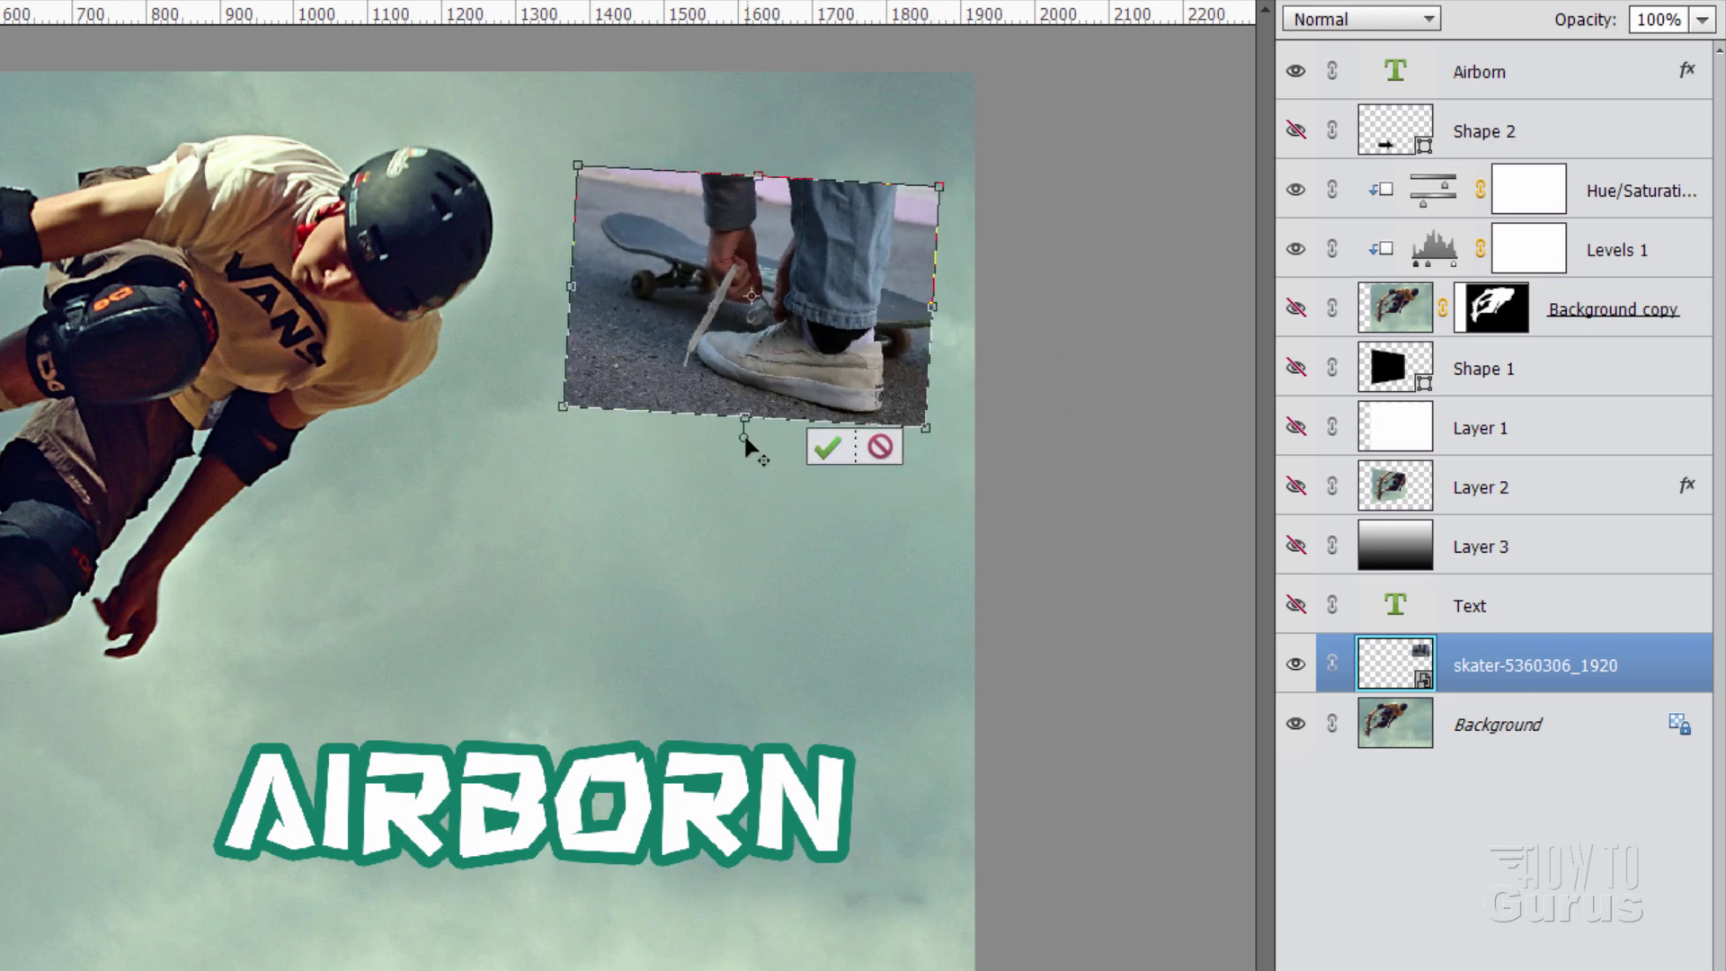
drag(743, 433, 717, 683)
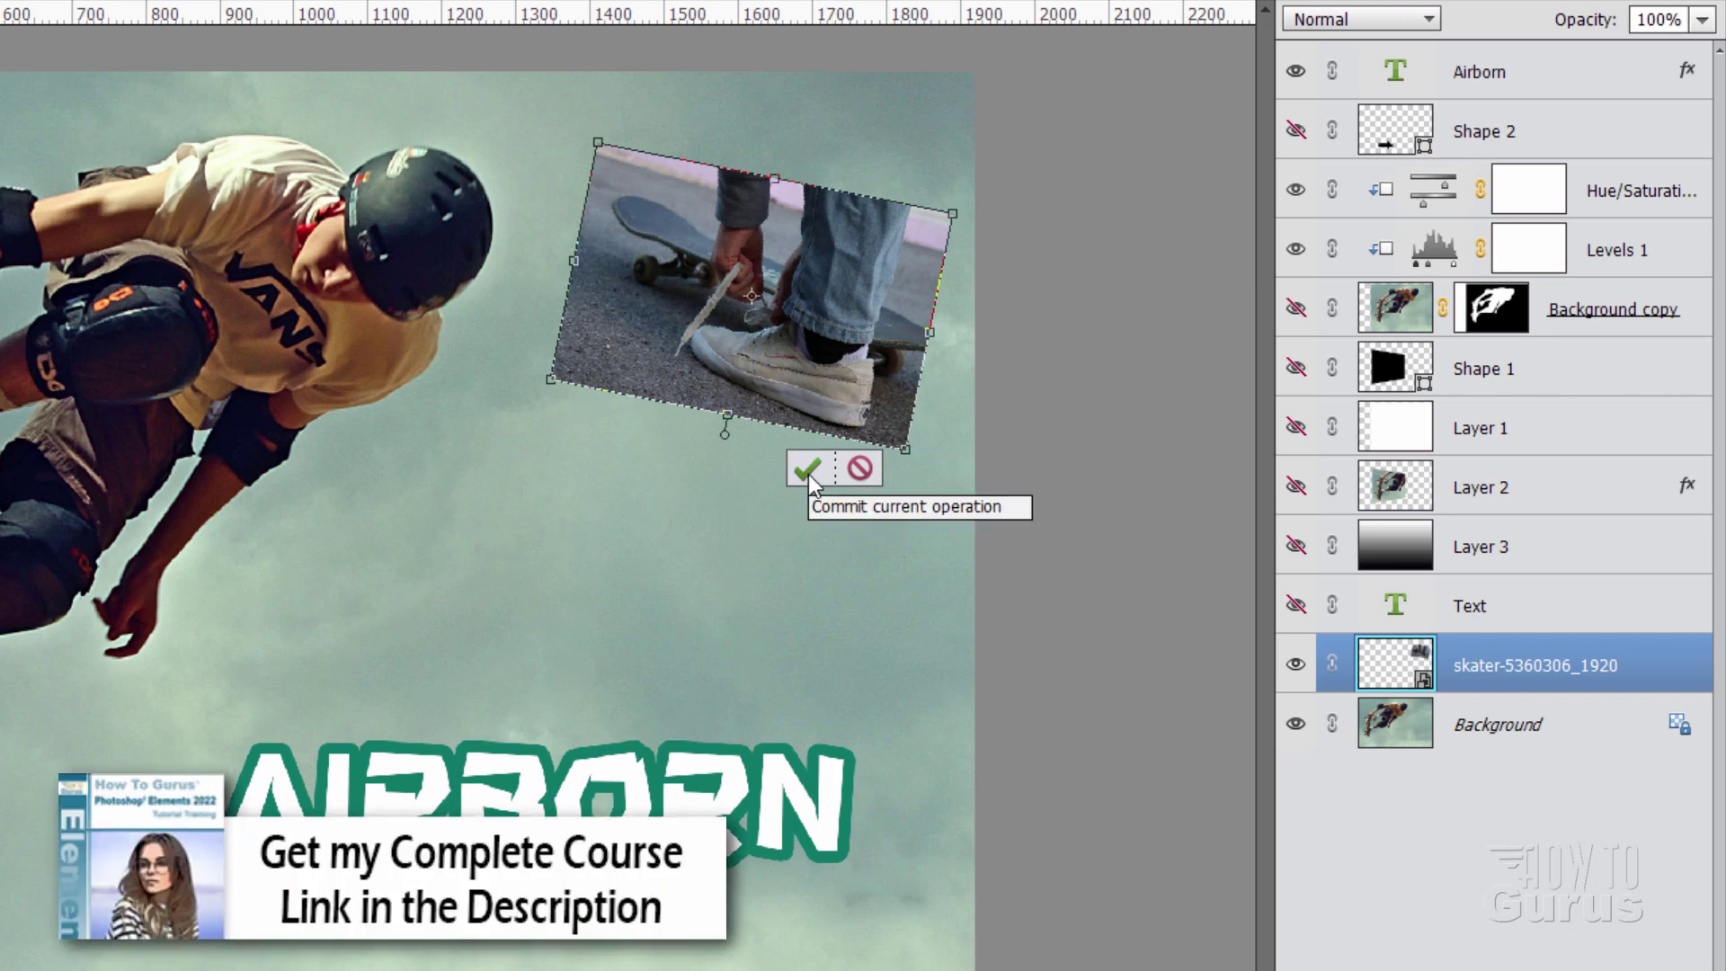
click(859, 473)
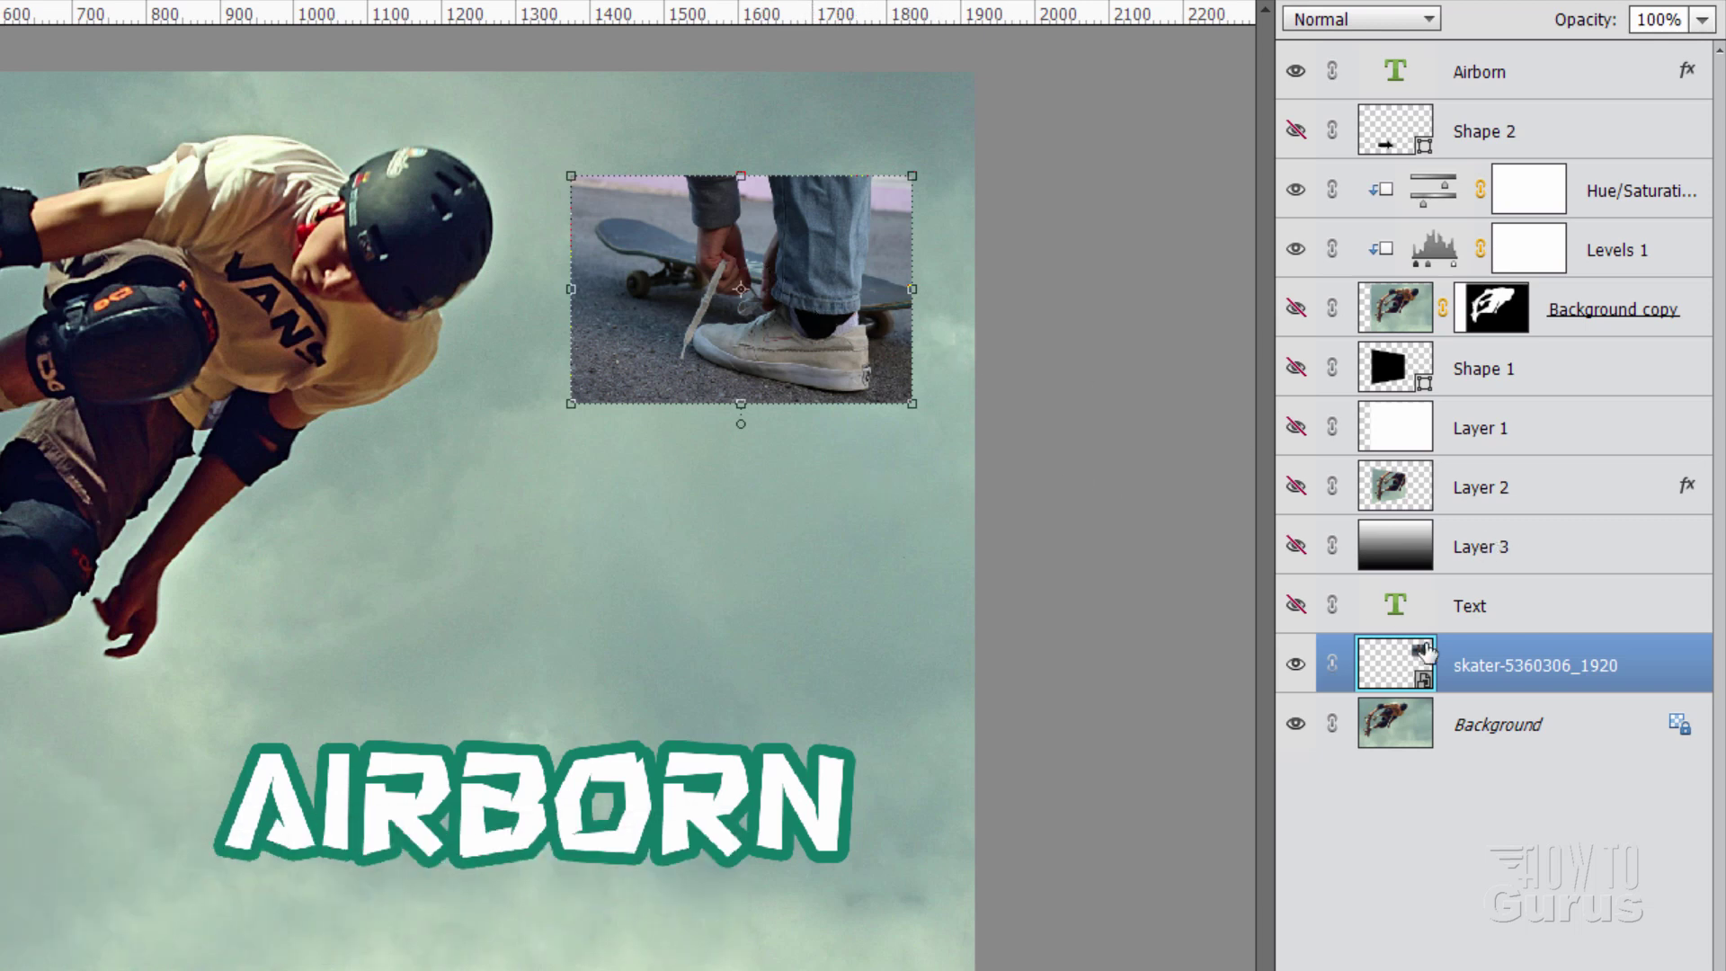
Move the shoe photo layer to the top of the stack and over the right half of AIRBORN, at 100% opacity
drag(1481, 658, 1441, 63)
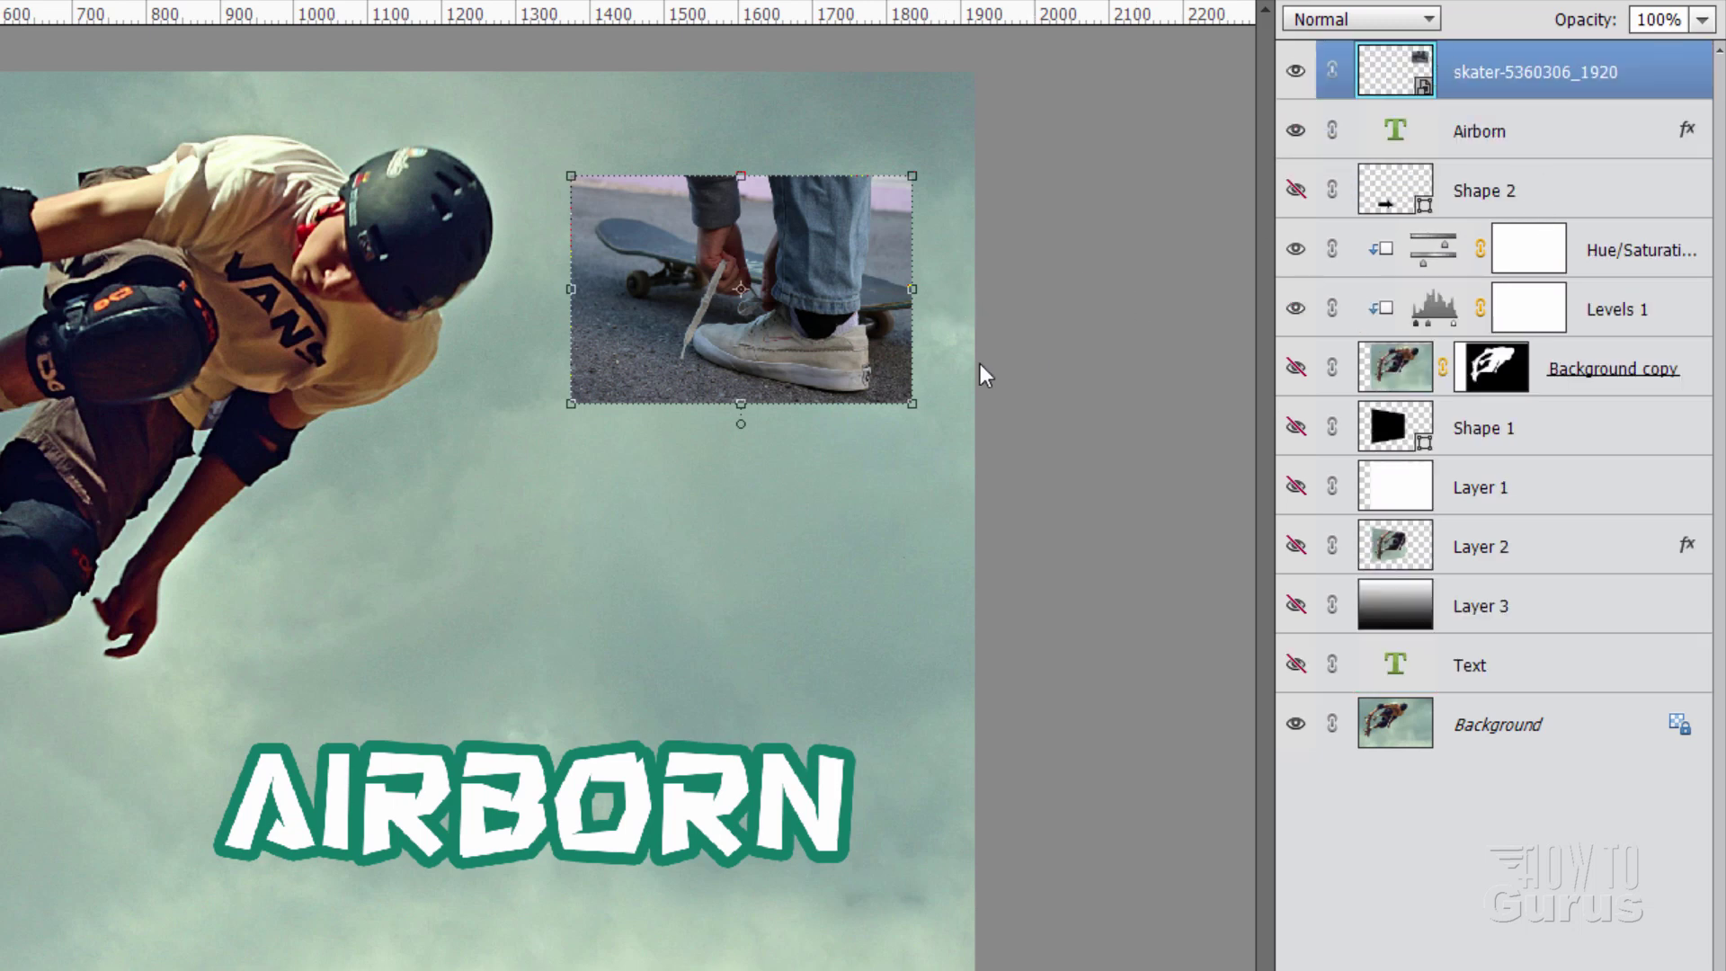
drag(888, 336, 827, 860)
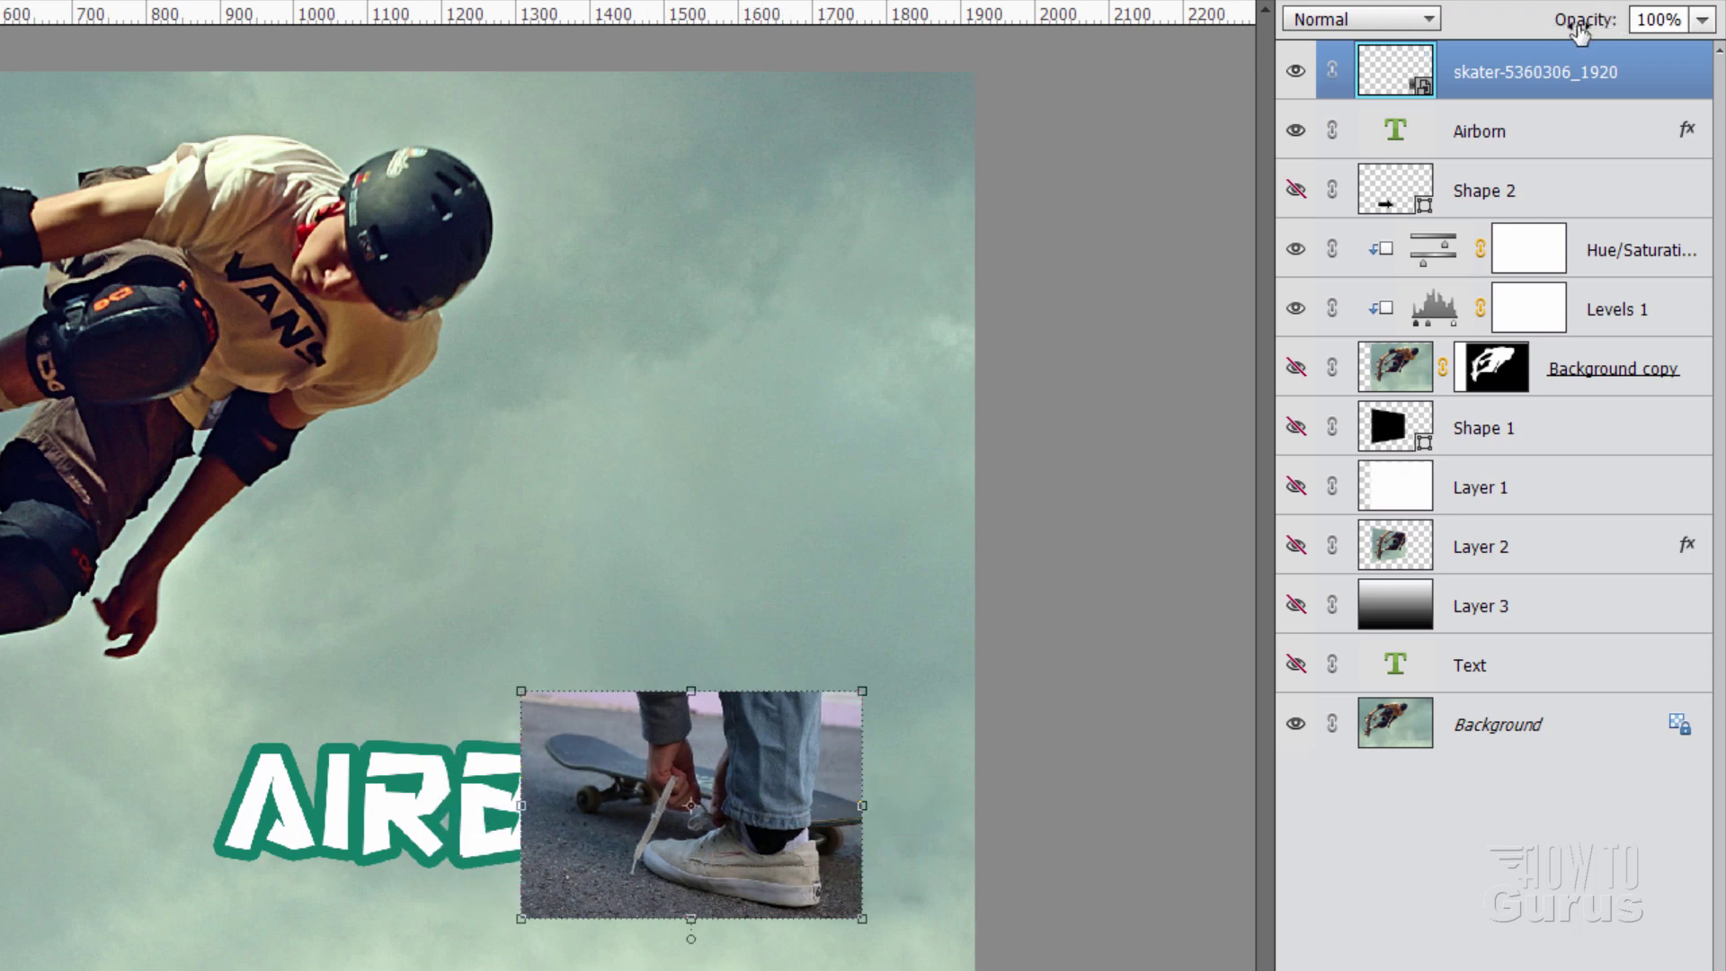
click(1702, 20)
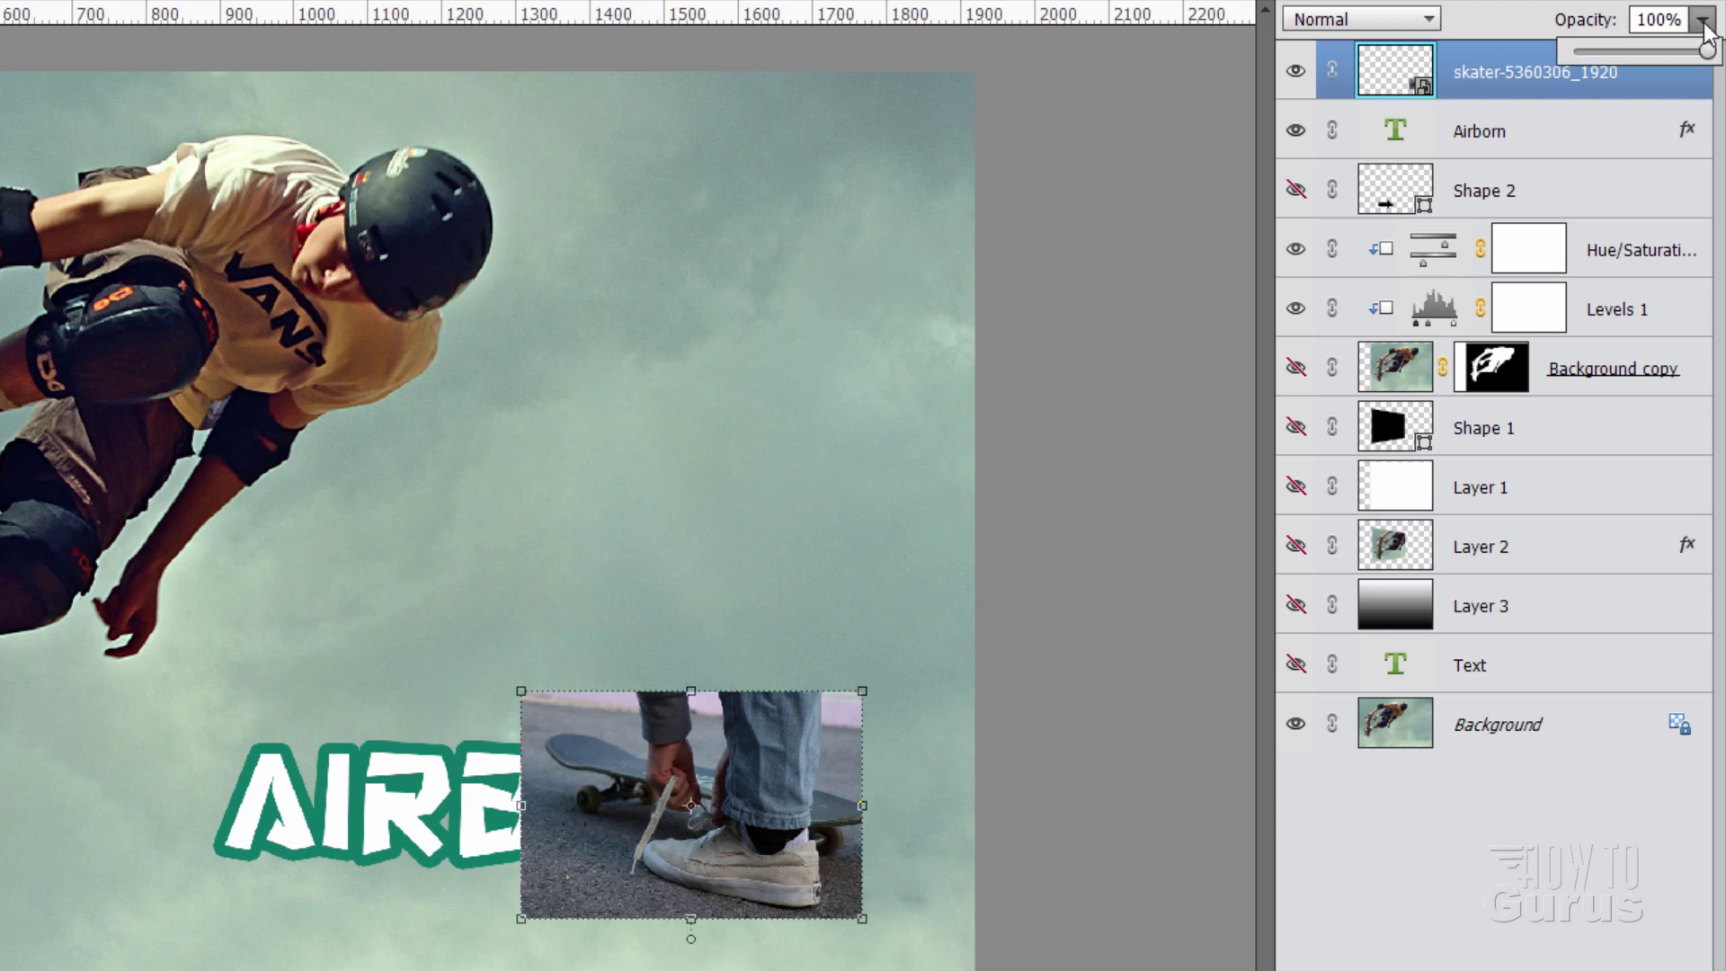
mouse_move(1705, 52)
mouse_down()
mouse_move(1600, 50)
mouse_move(1706, 50)
mouse_up()
Scale the shoe photo to about 204% over the lower right of the skater picture and commit
drag(809, 755, 694, 719)
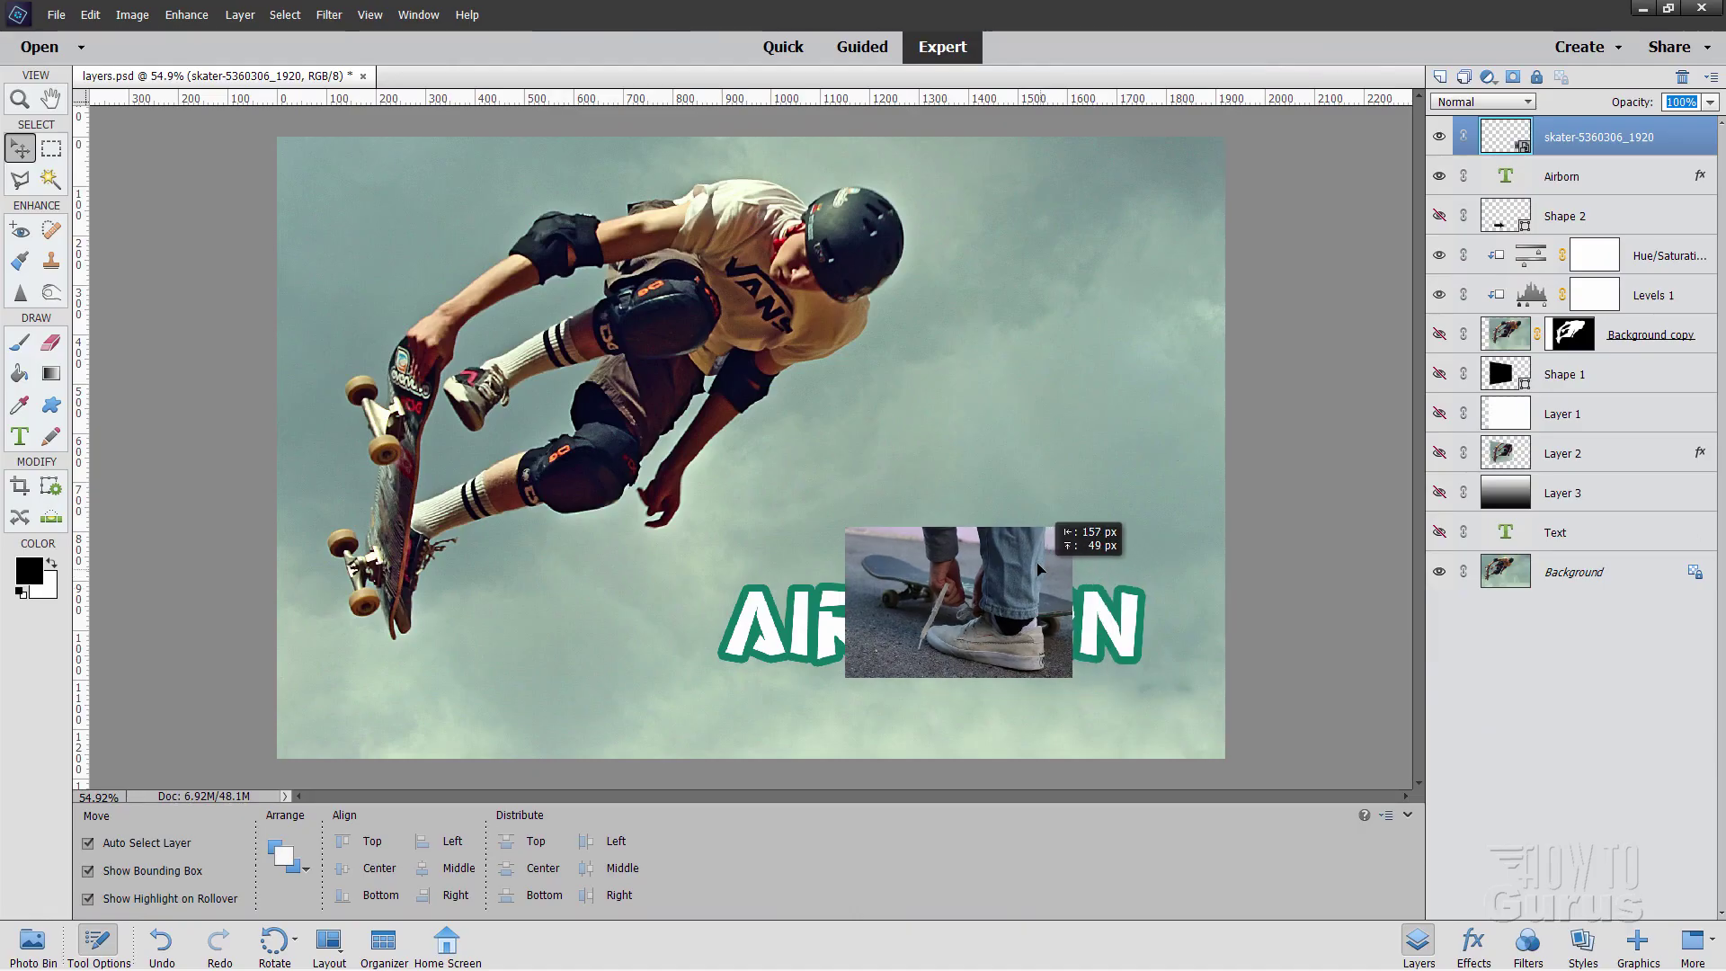
drag(1040, 568, 1040, 446)
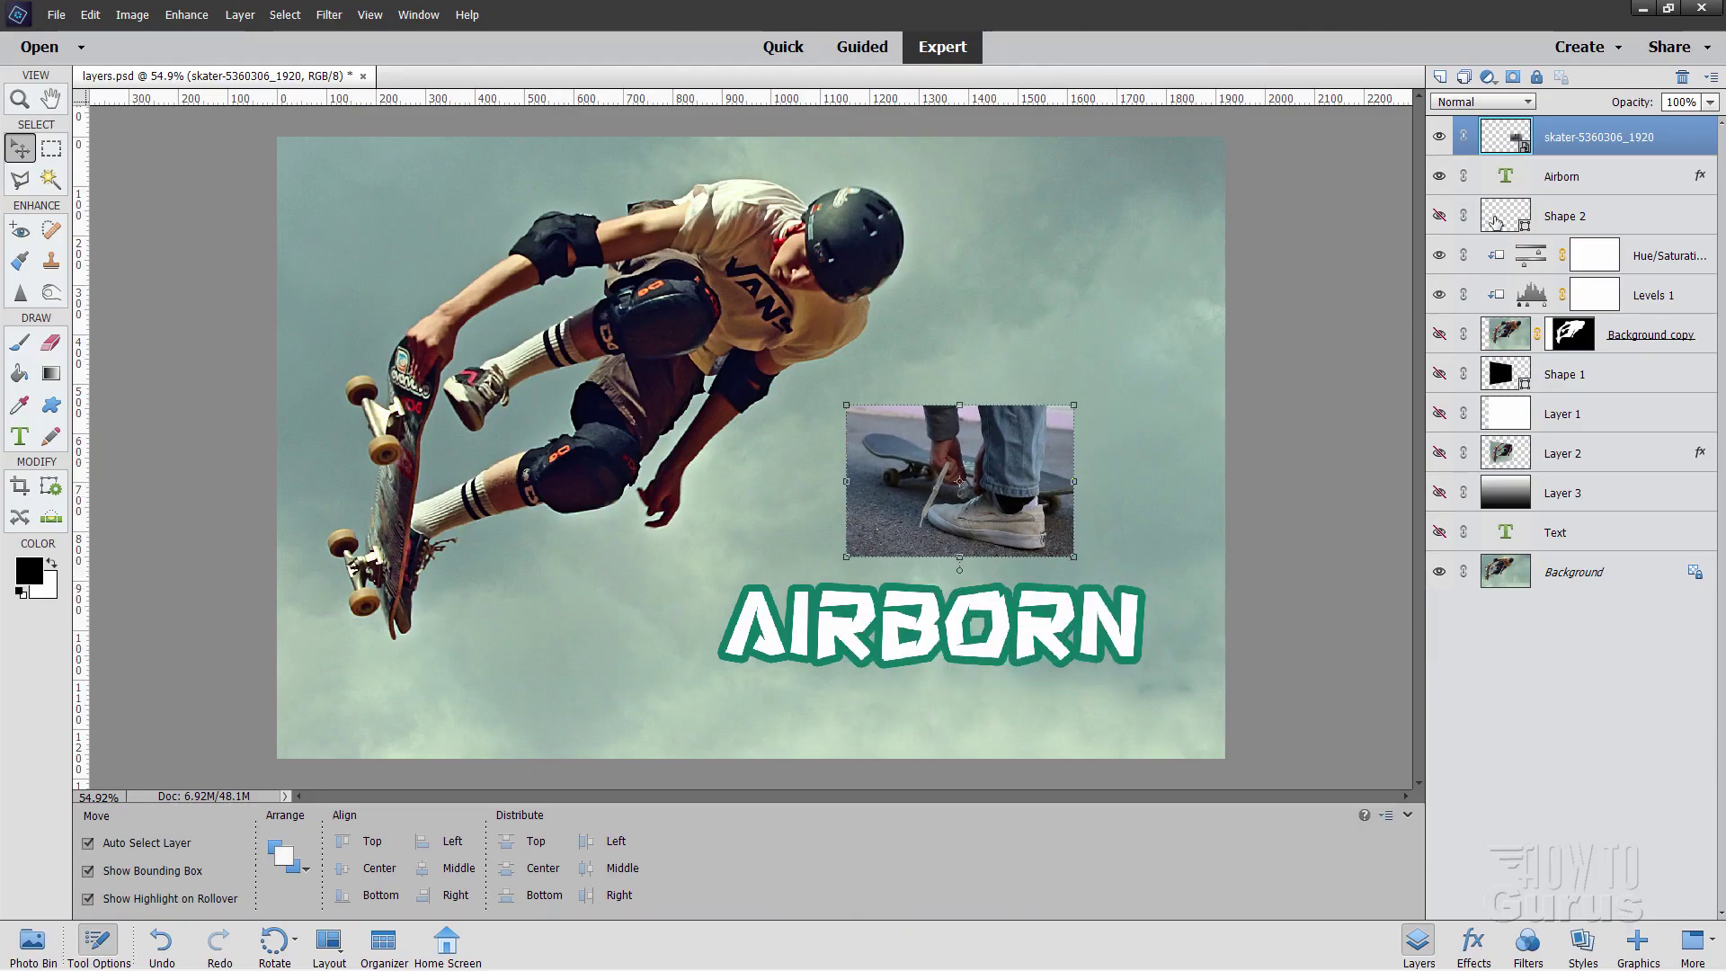
drag(1074, 556, 1235, 683)
drag(1042, 609, 894, 679)
drag(1083, 476, 1159, 427)
drag(991, 582, 1005, 592)
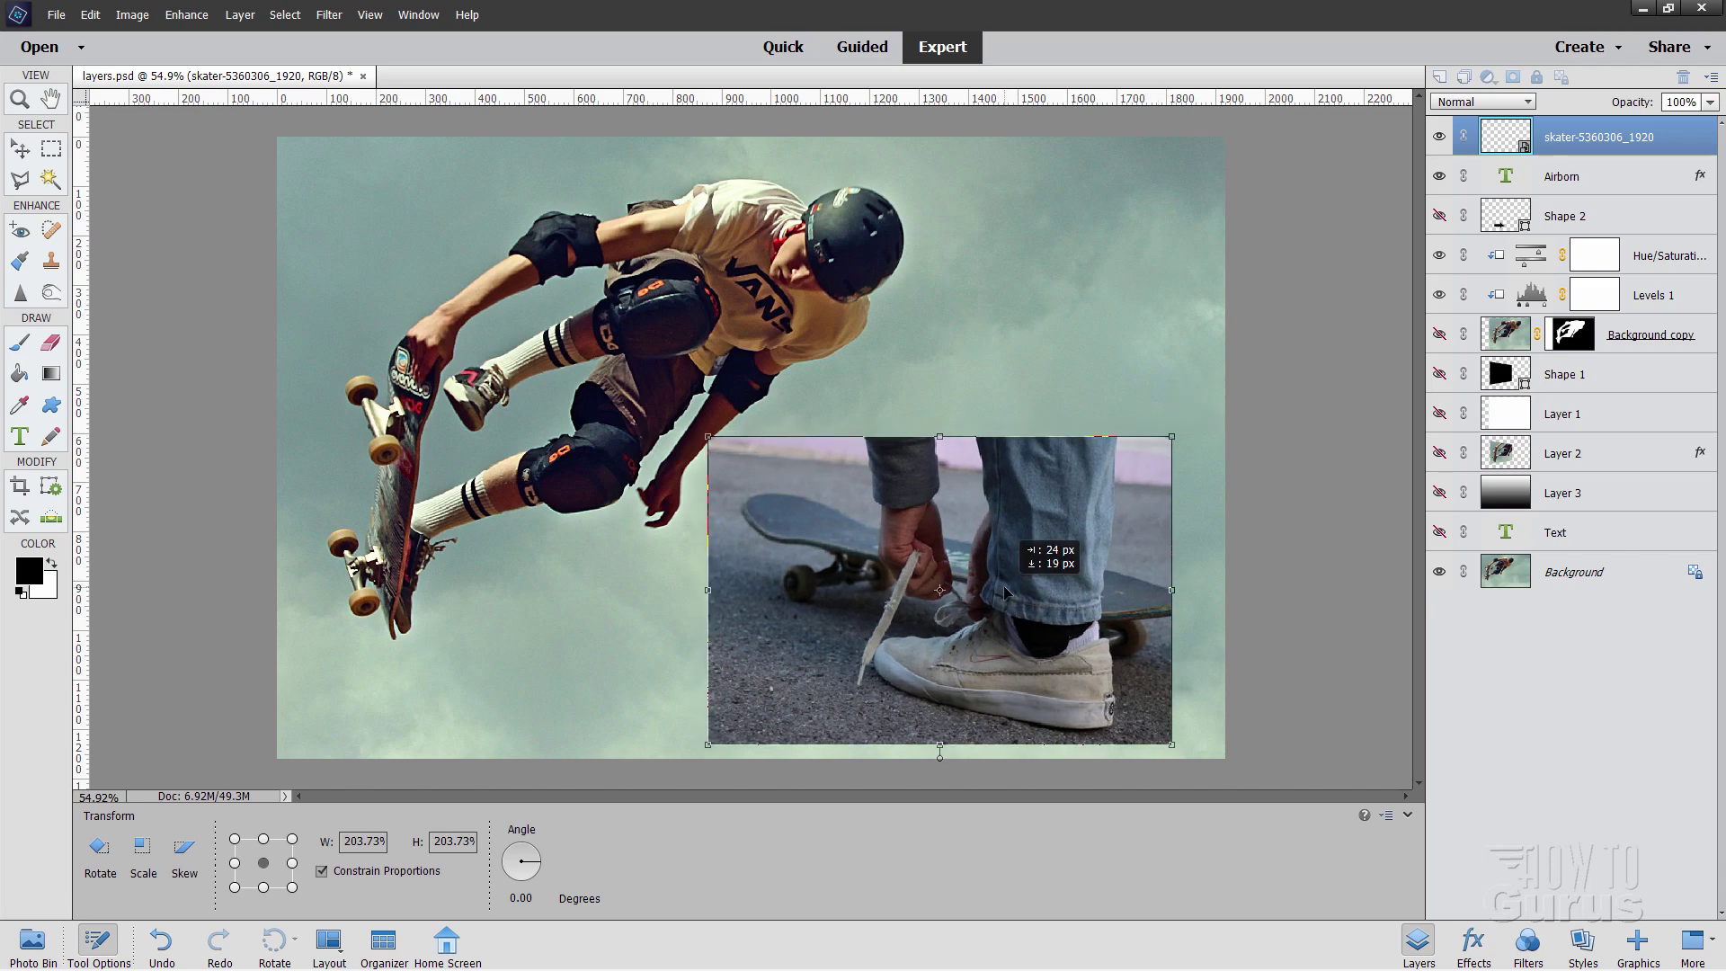
click(1108, 766)
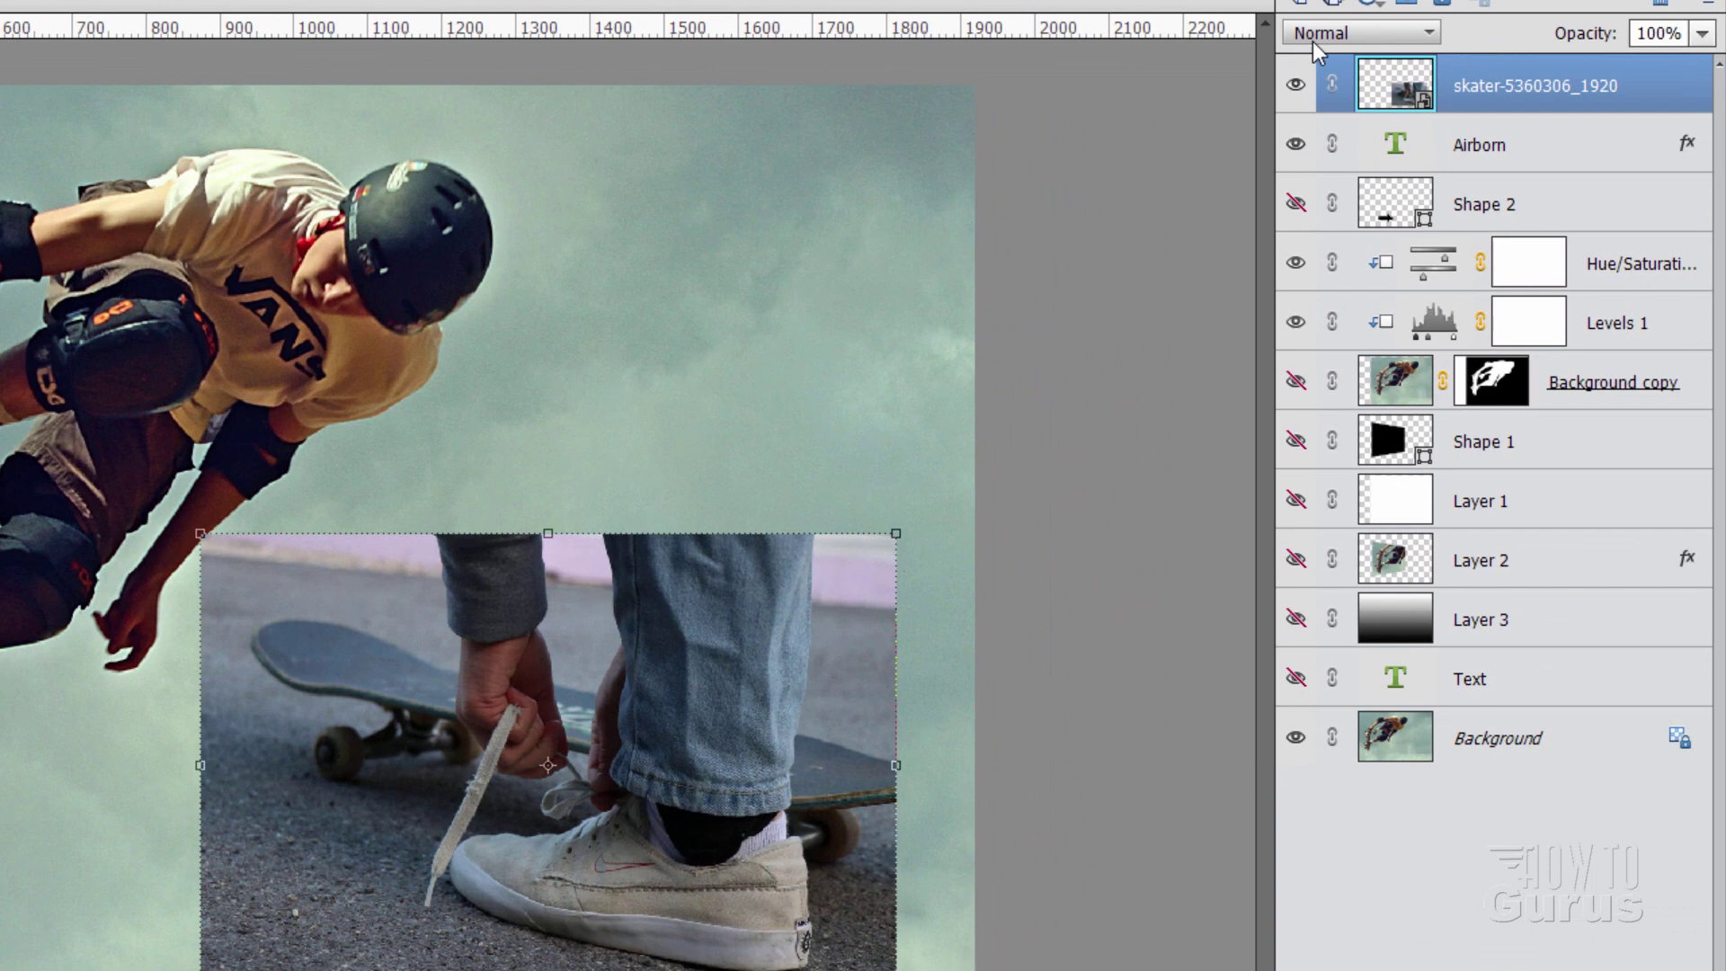
Try Darken and Multiply, then set the shoe layer's blend mode to Color Burn
click(1351, 36)
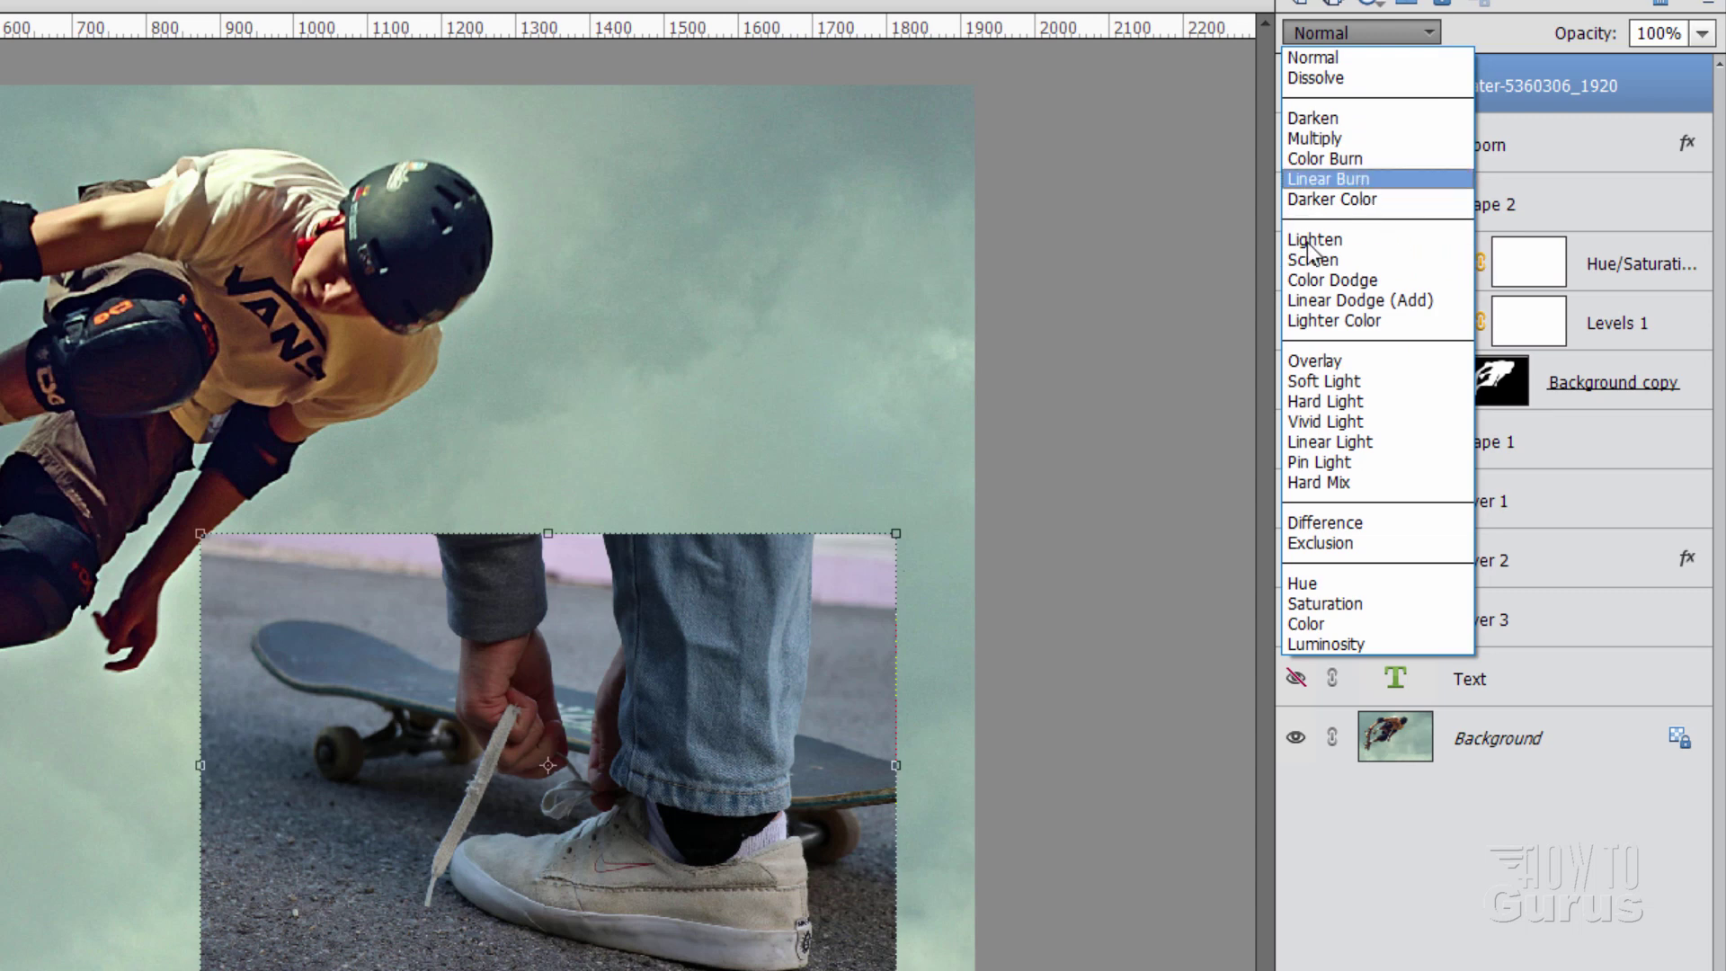
key(Up)
key(Up)
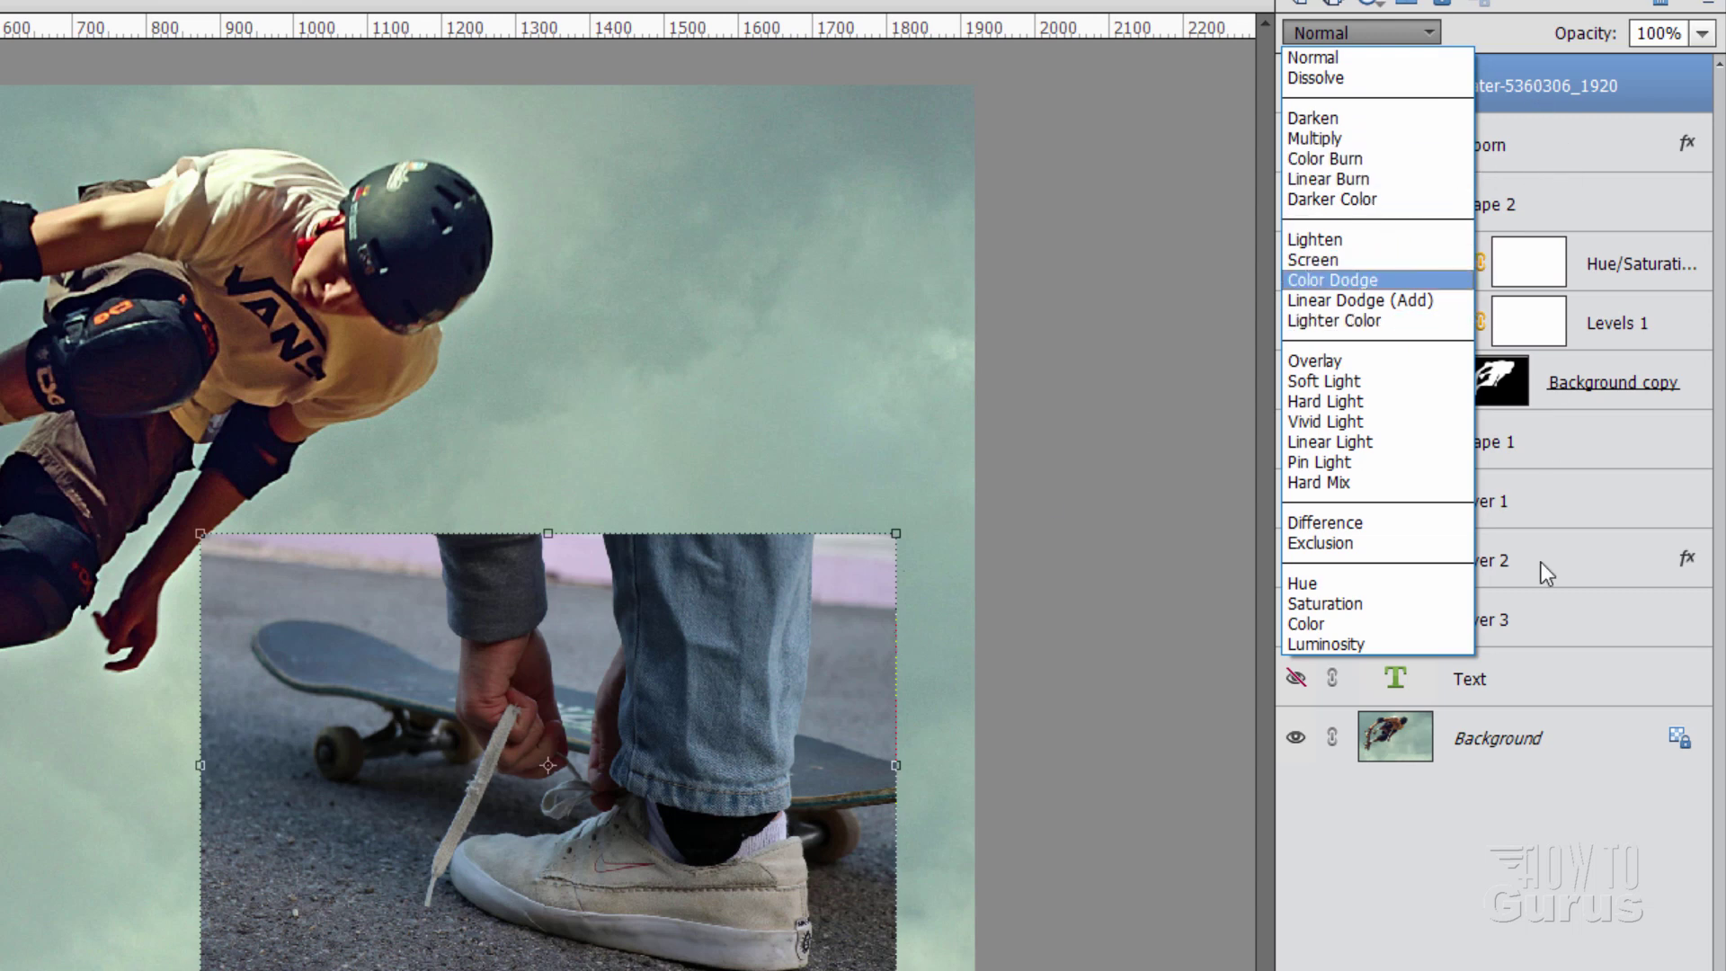
click(1341, 118)
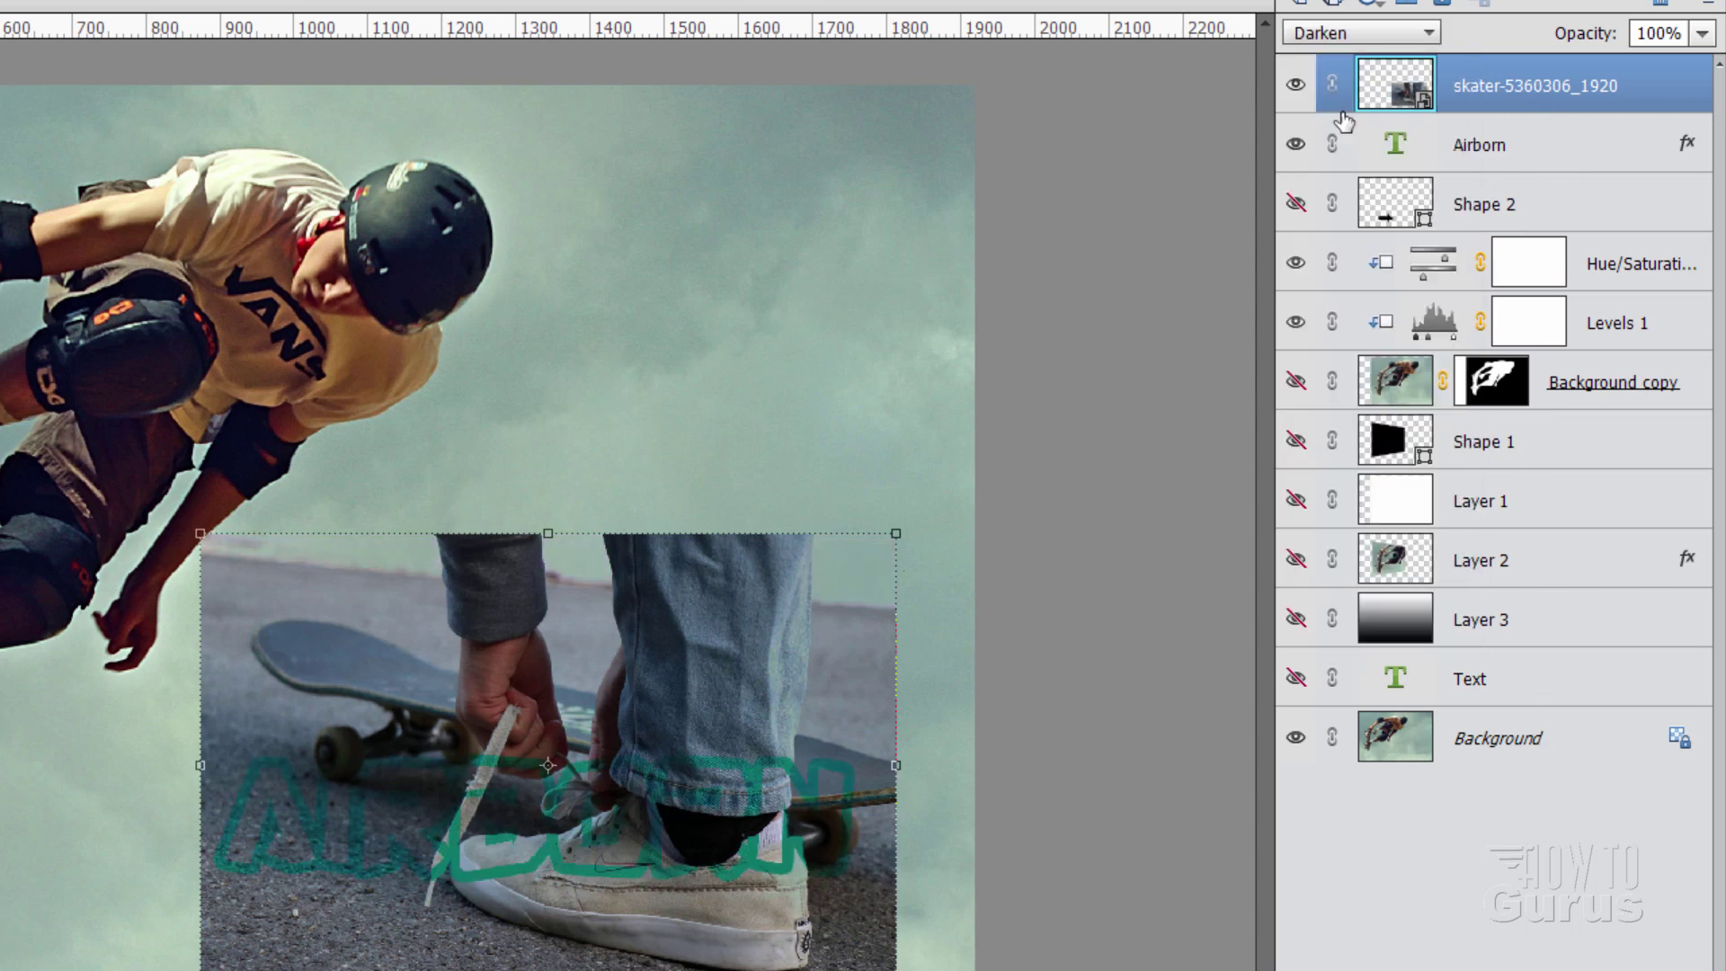
key(Down)
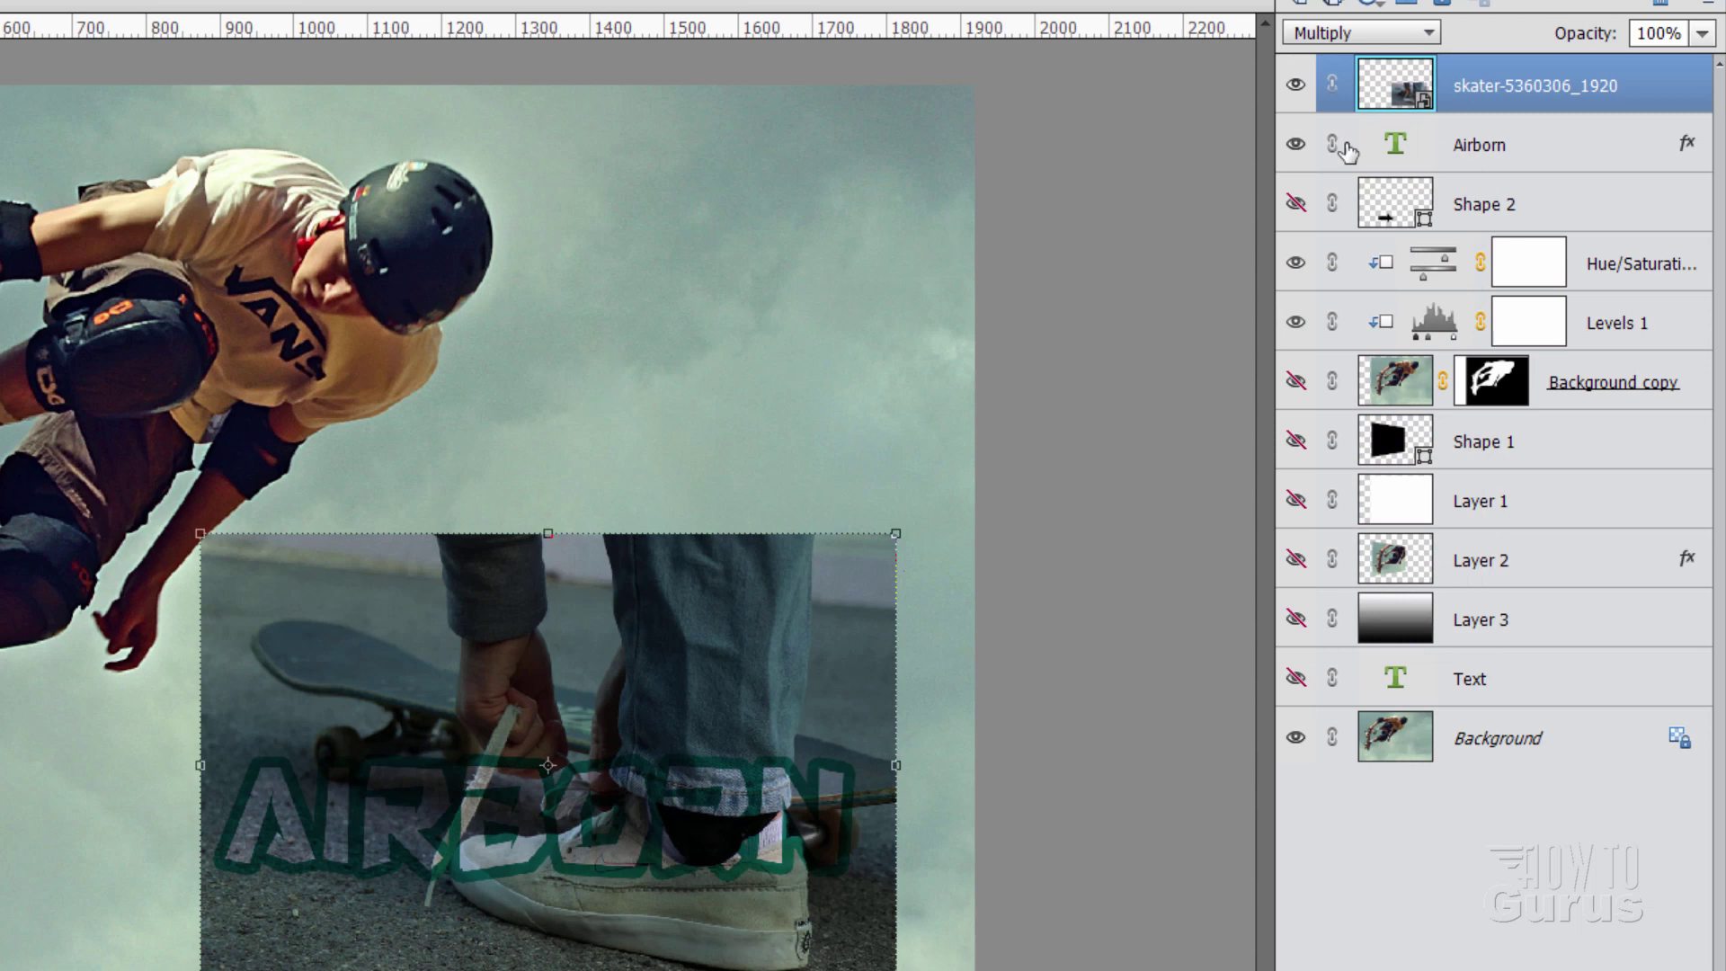
click(1355, 36)
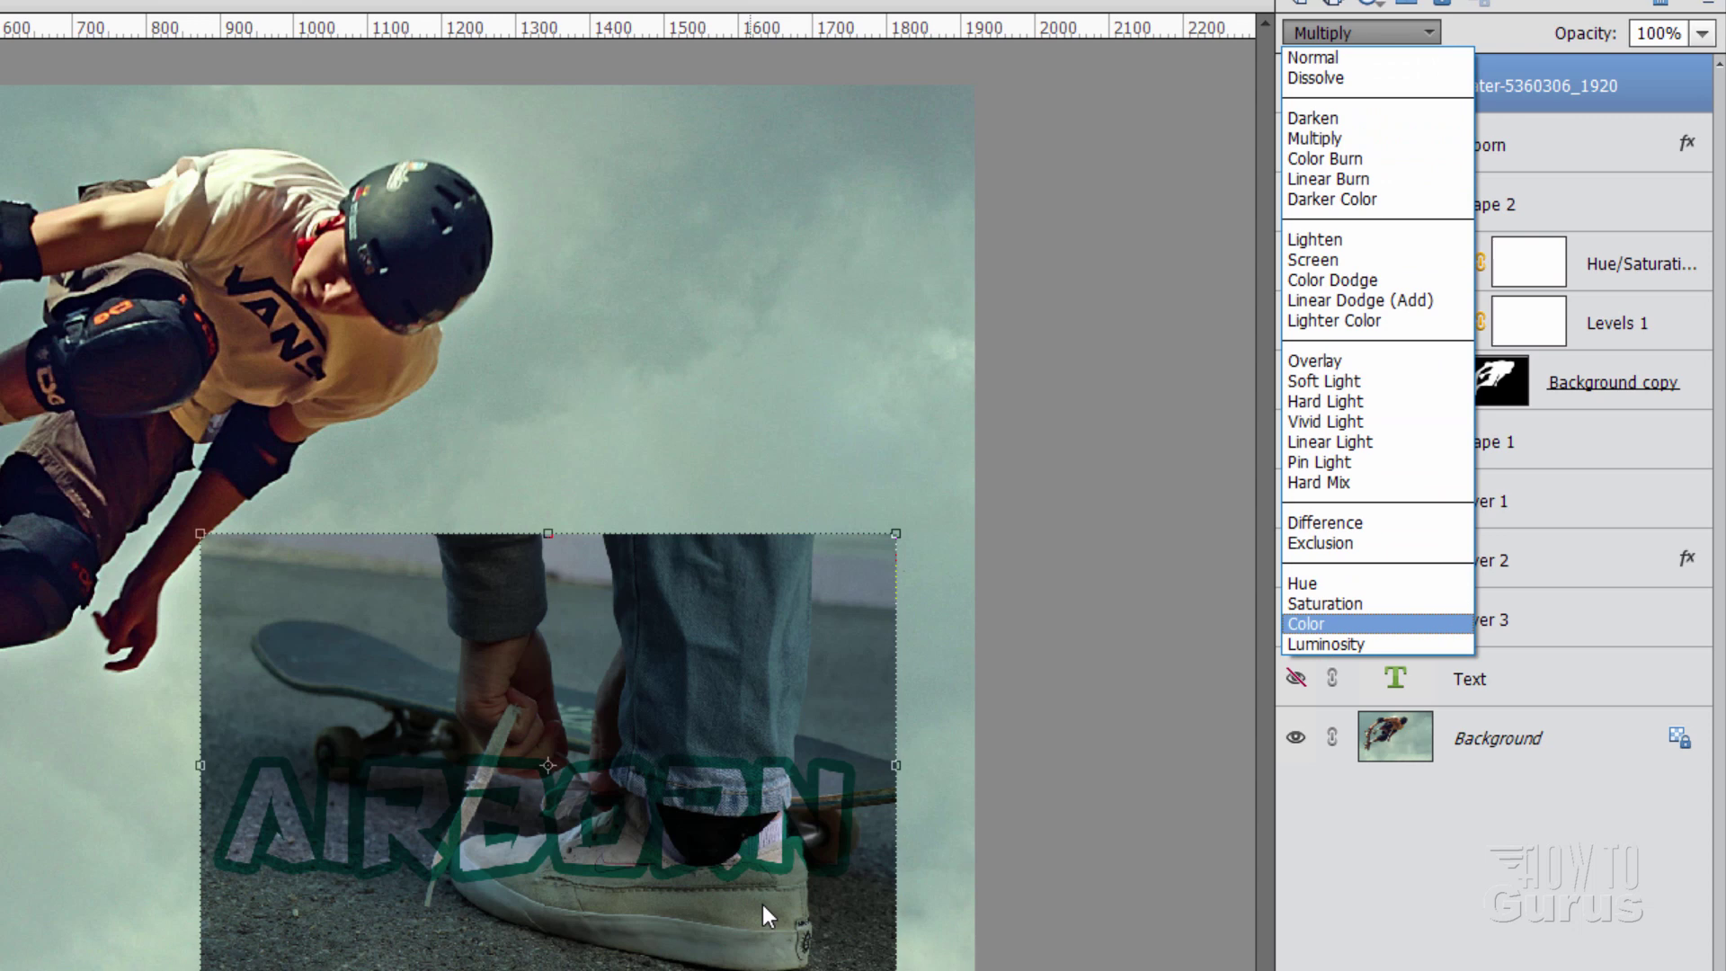
click(1336, 158)
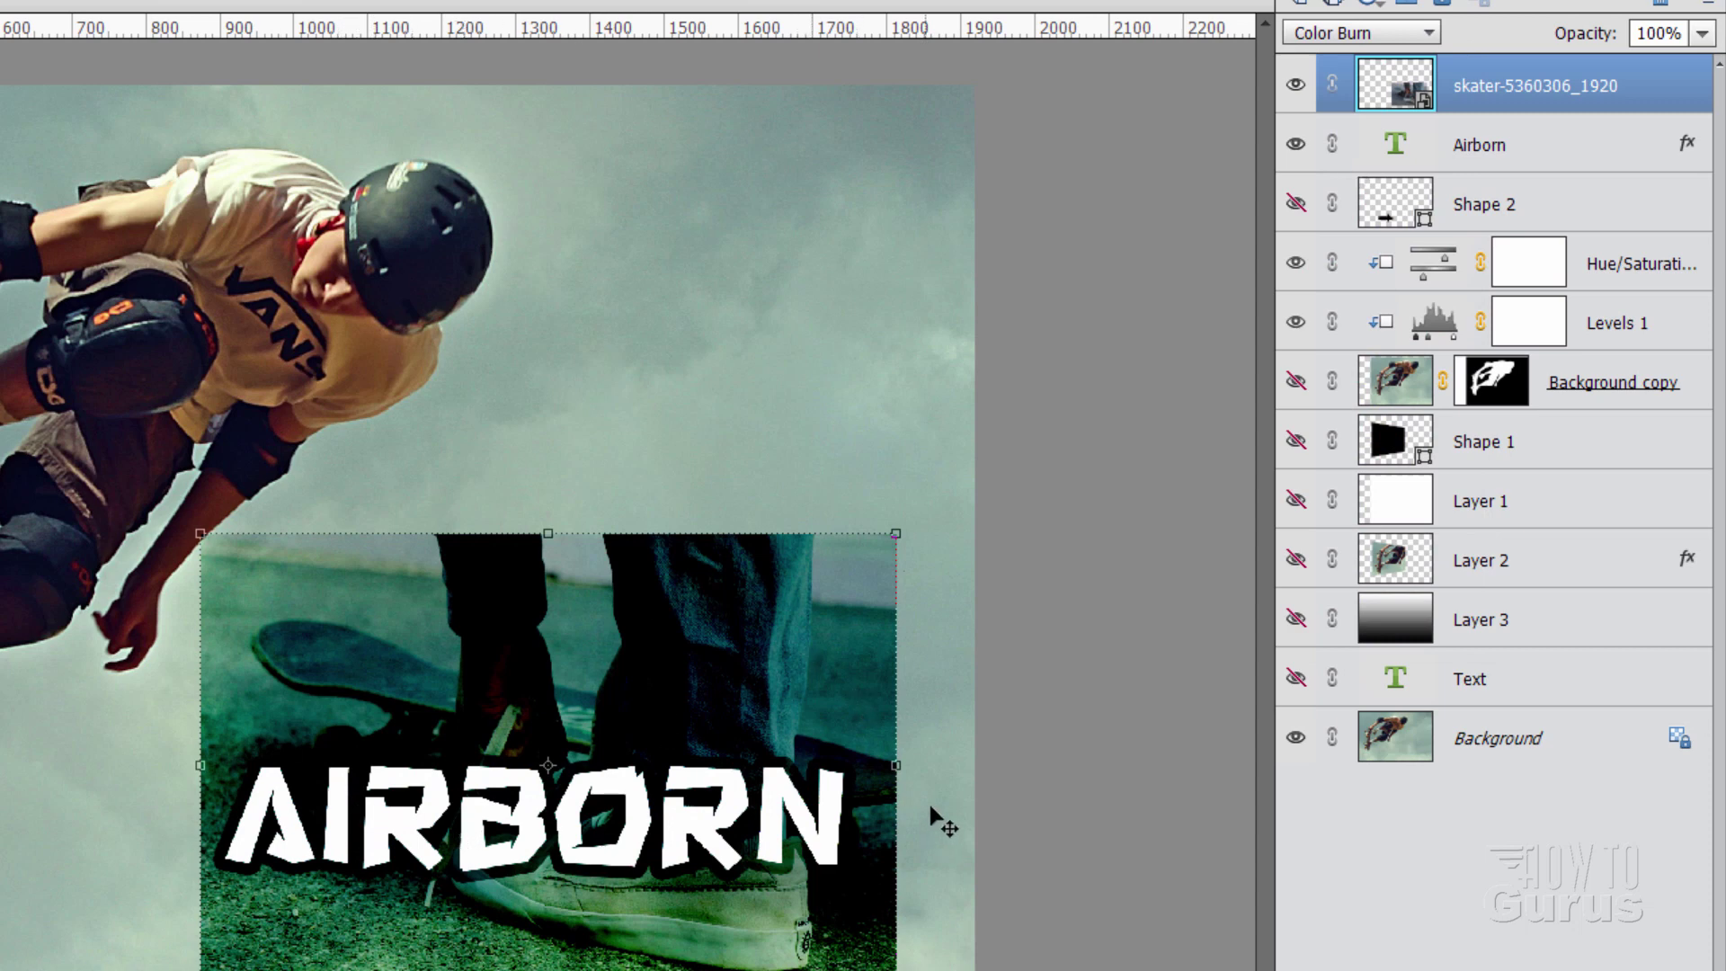
Reset the shoe photo layer's blend mode to Normal
click(1355, 34)
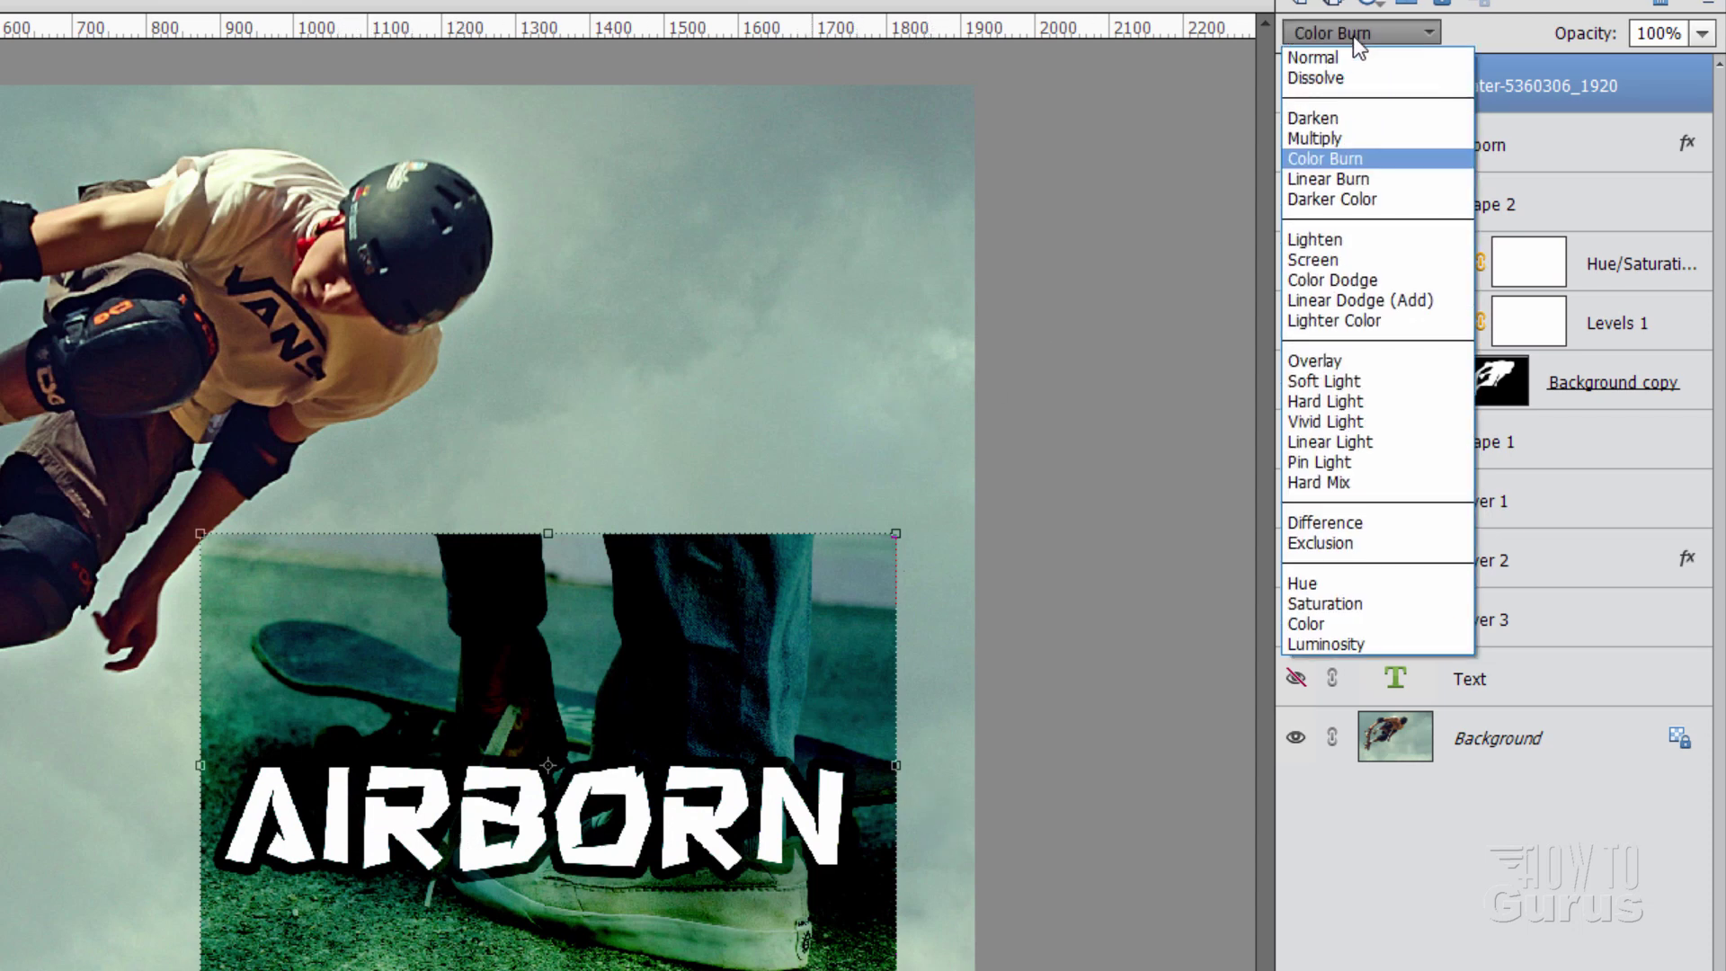
click(1318, 57)
click(1339, 40)
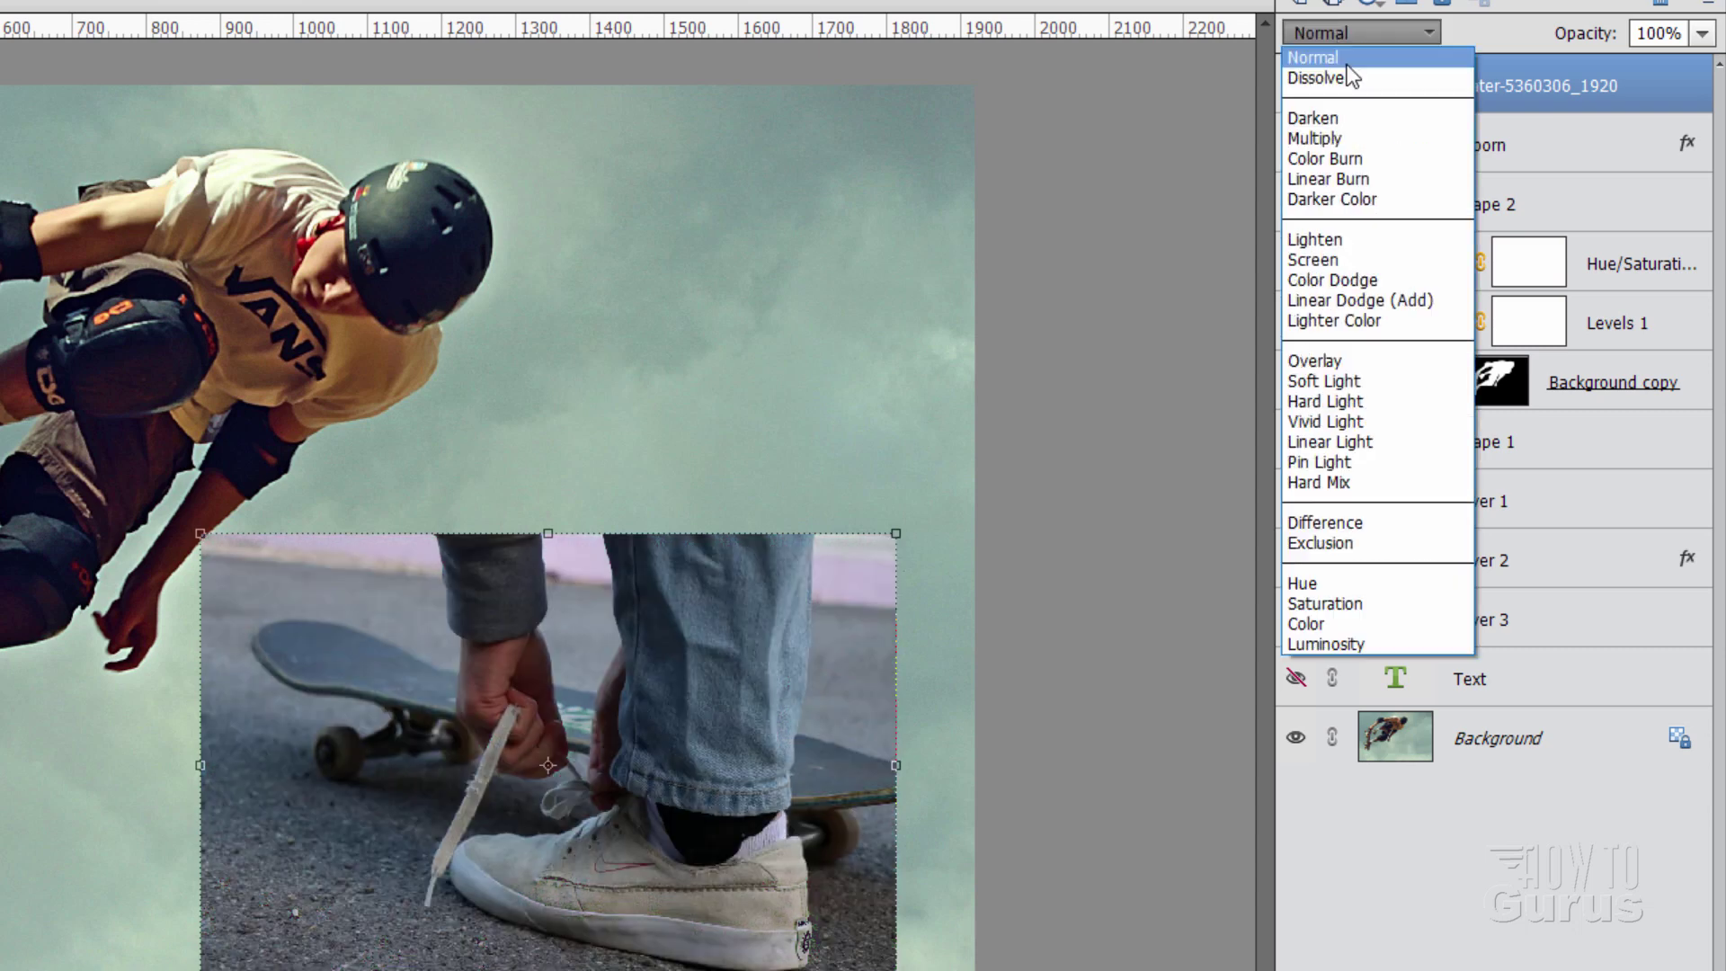
click(1335, 60)
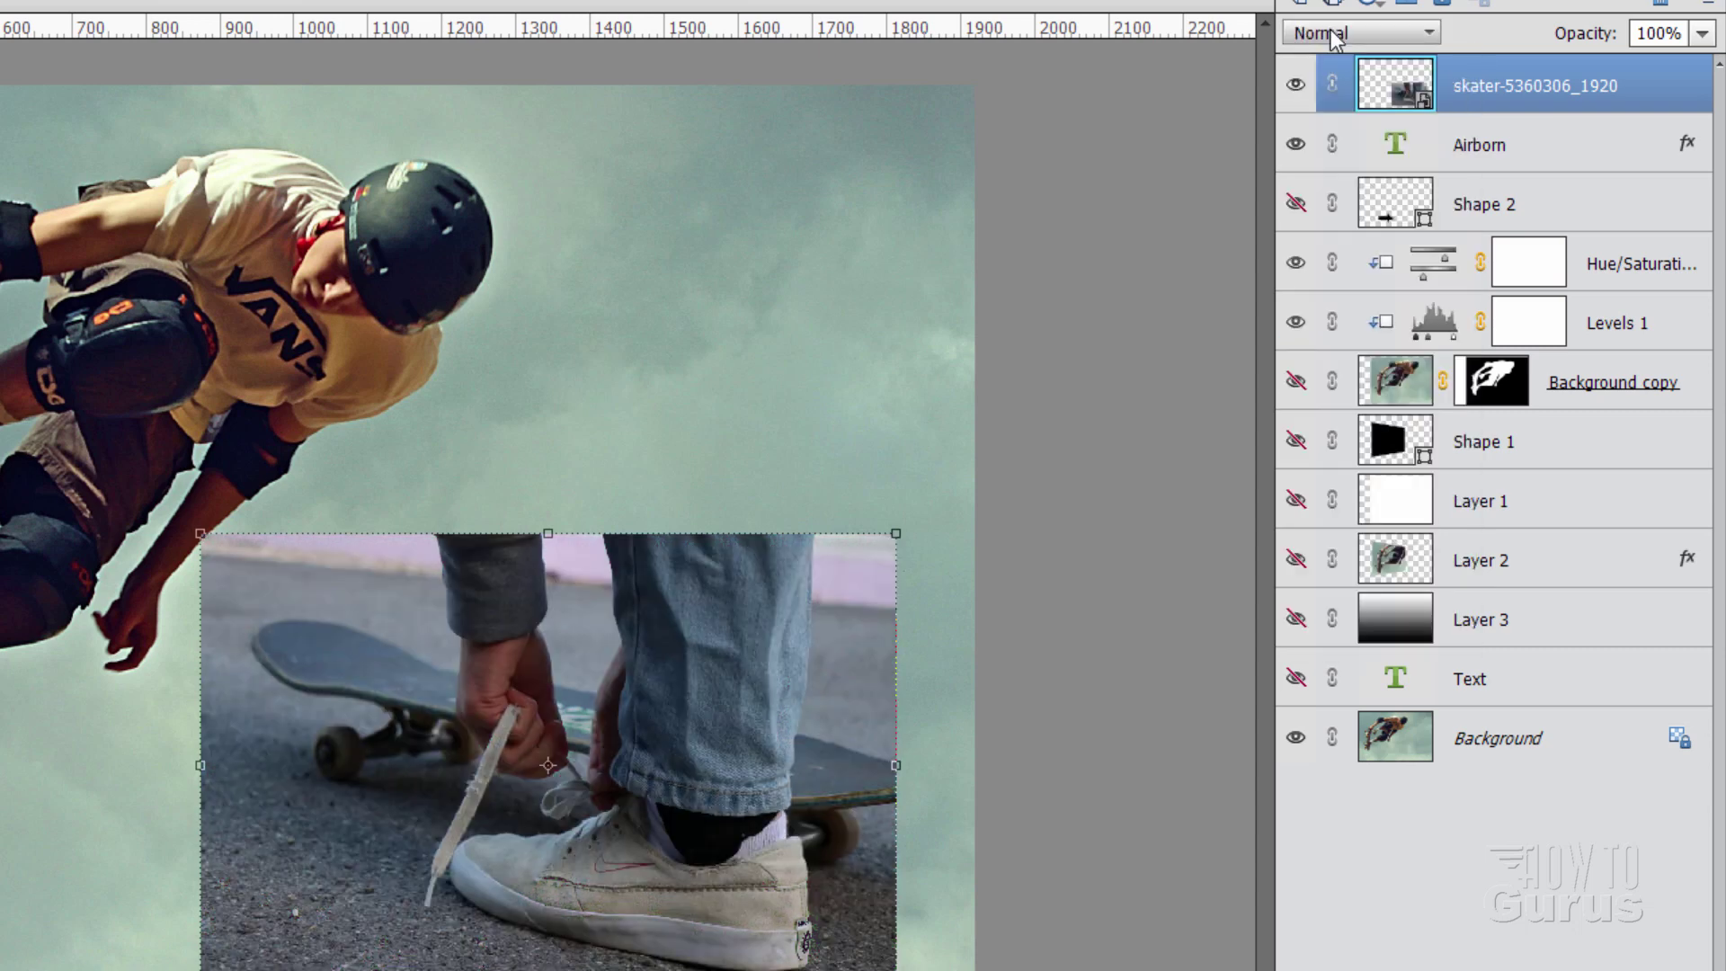
Cycle the shoe photo's blend modes and settle on Vivid Light
scroll(1330, 36, down, 4)
scroll(1330, 32, down, 4)
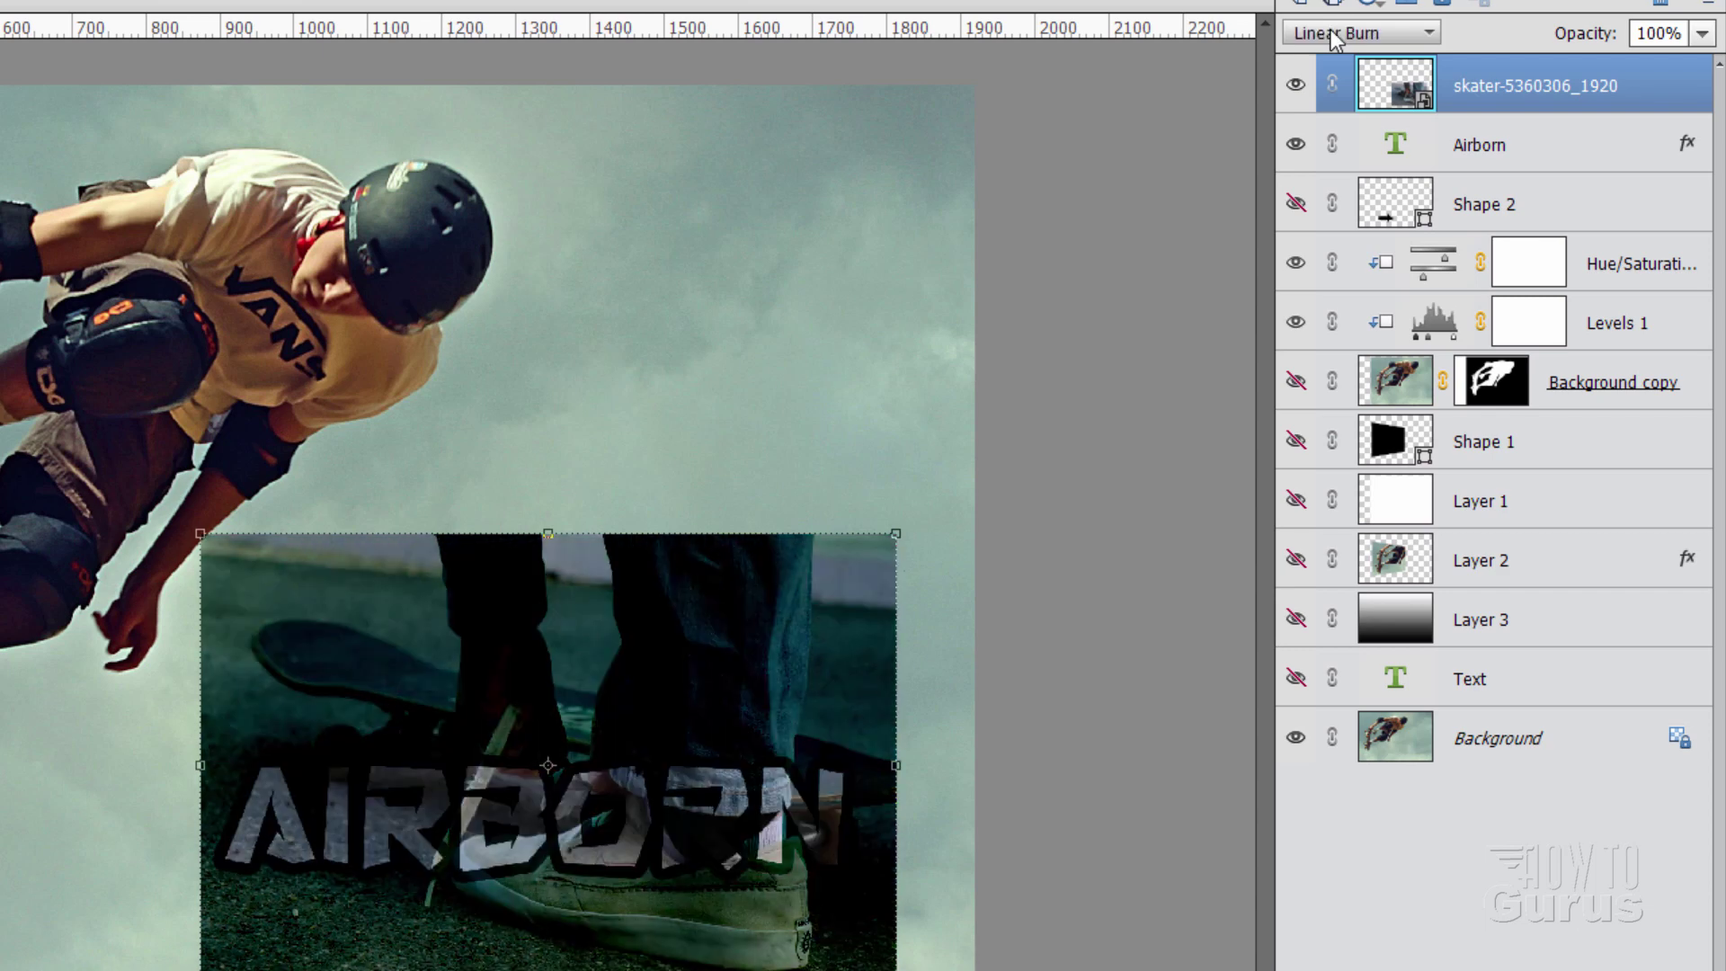
scroll(1334, 36, down, 5)
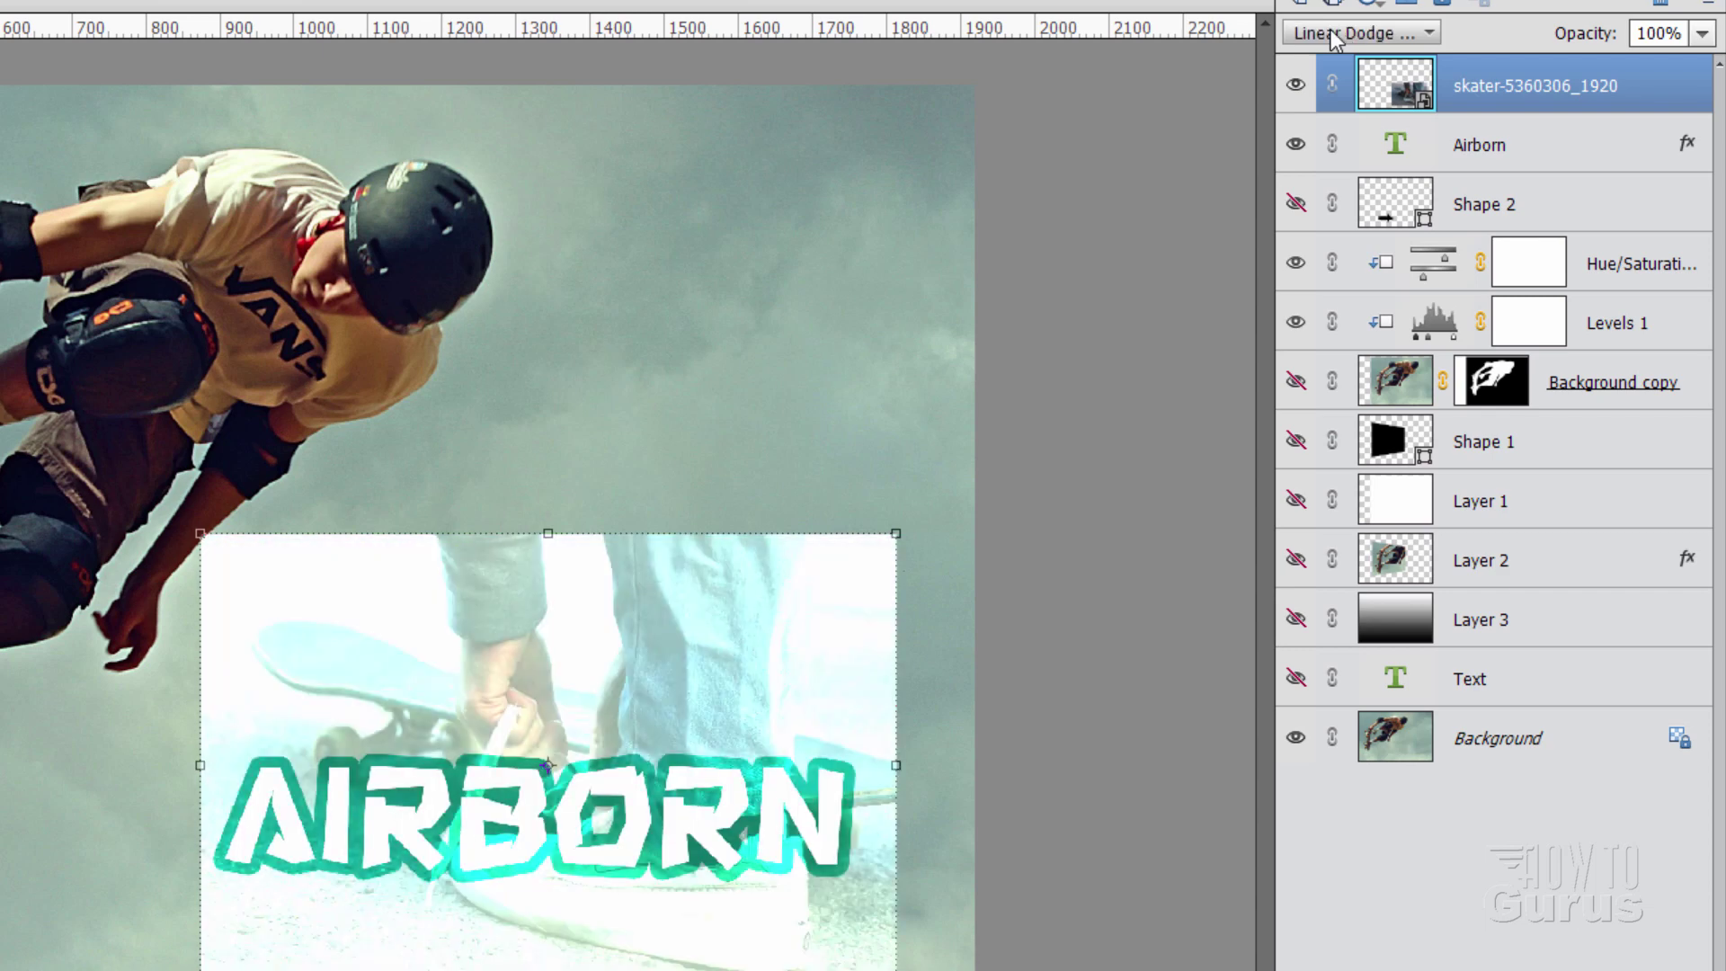
scroll(1333, 37, down, 4)
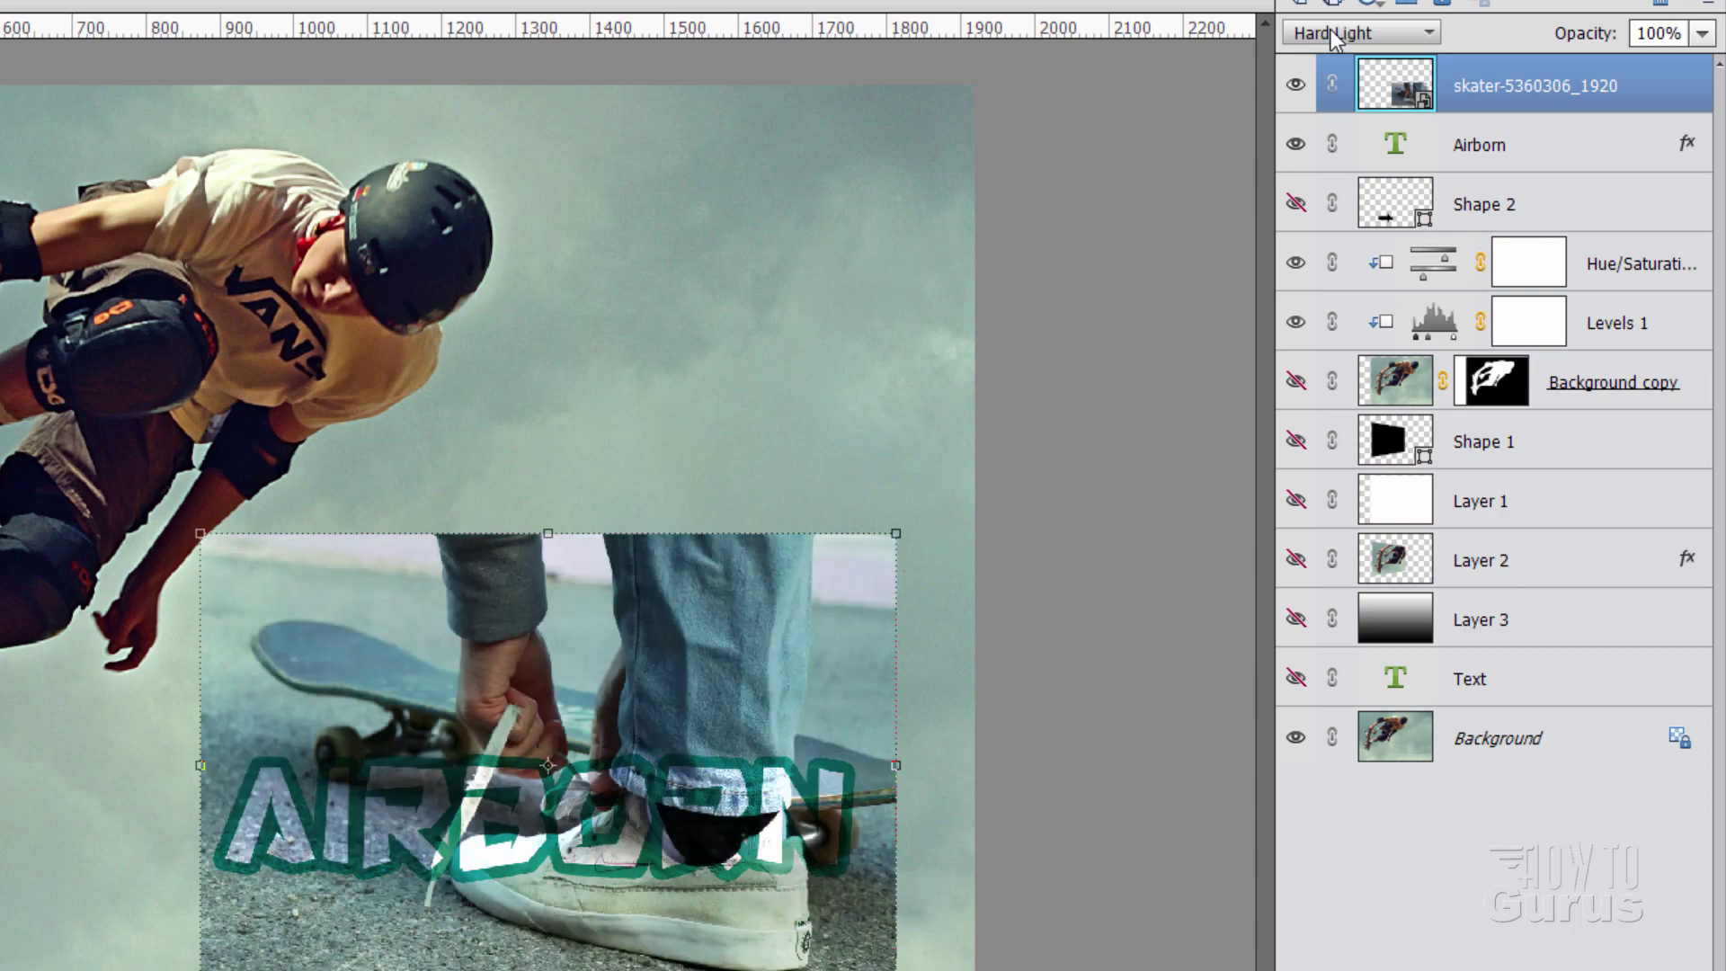
scroll(1334, 38, down, 1)
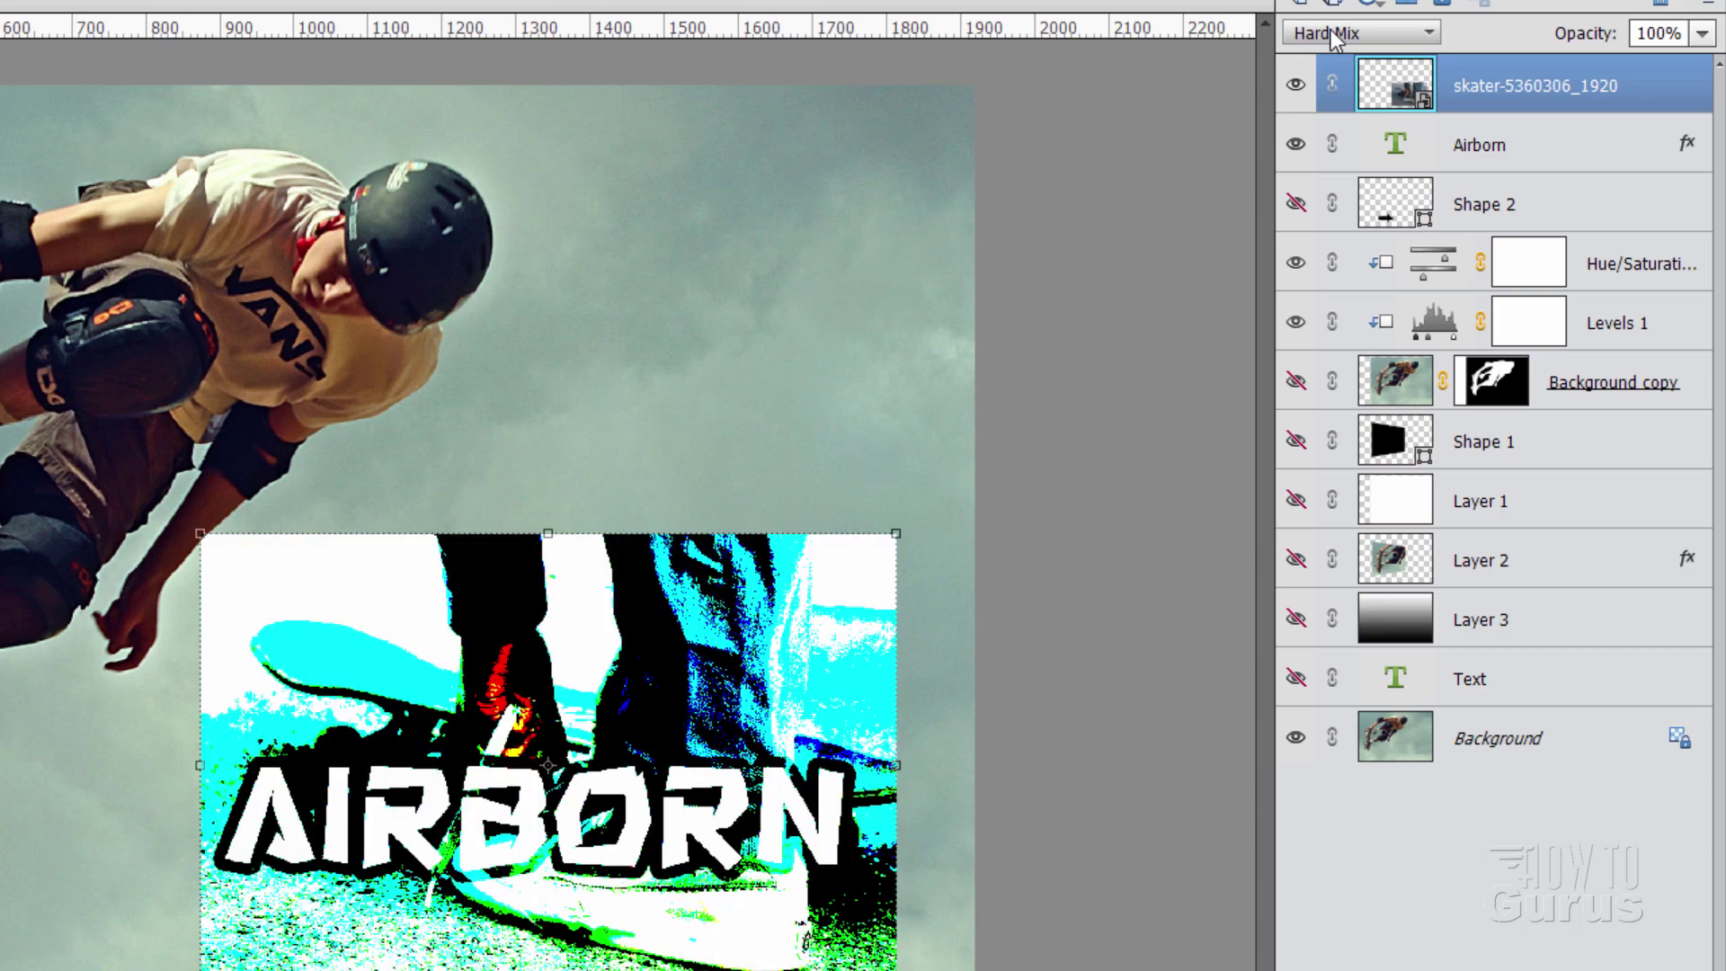
scroll(1334, 38, down, 7)
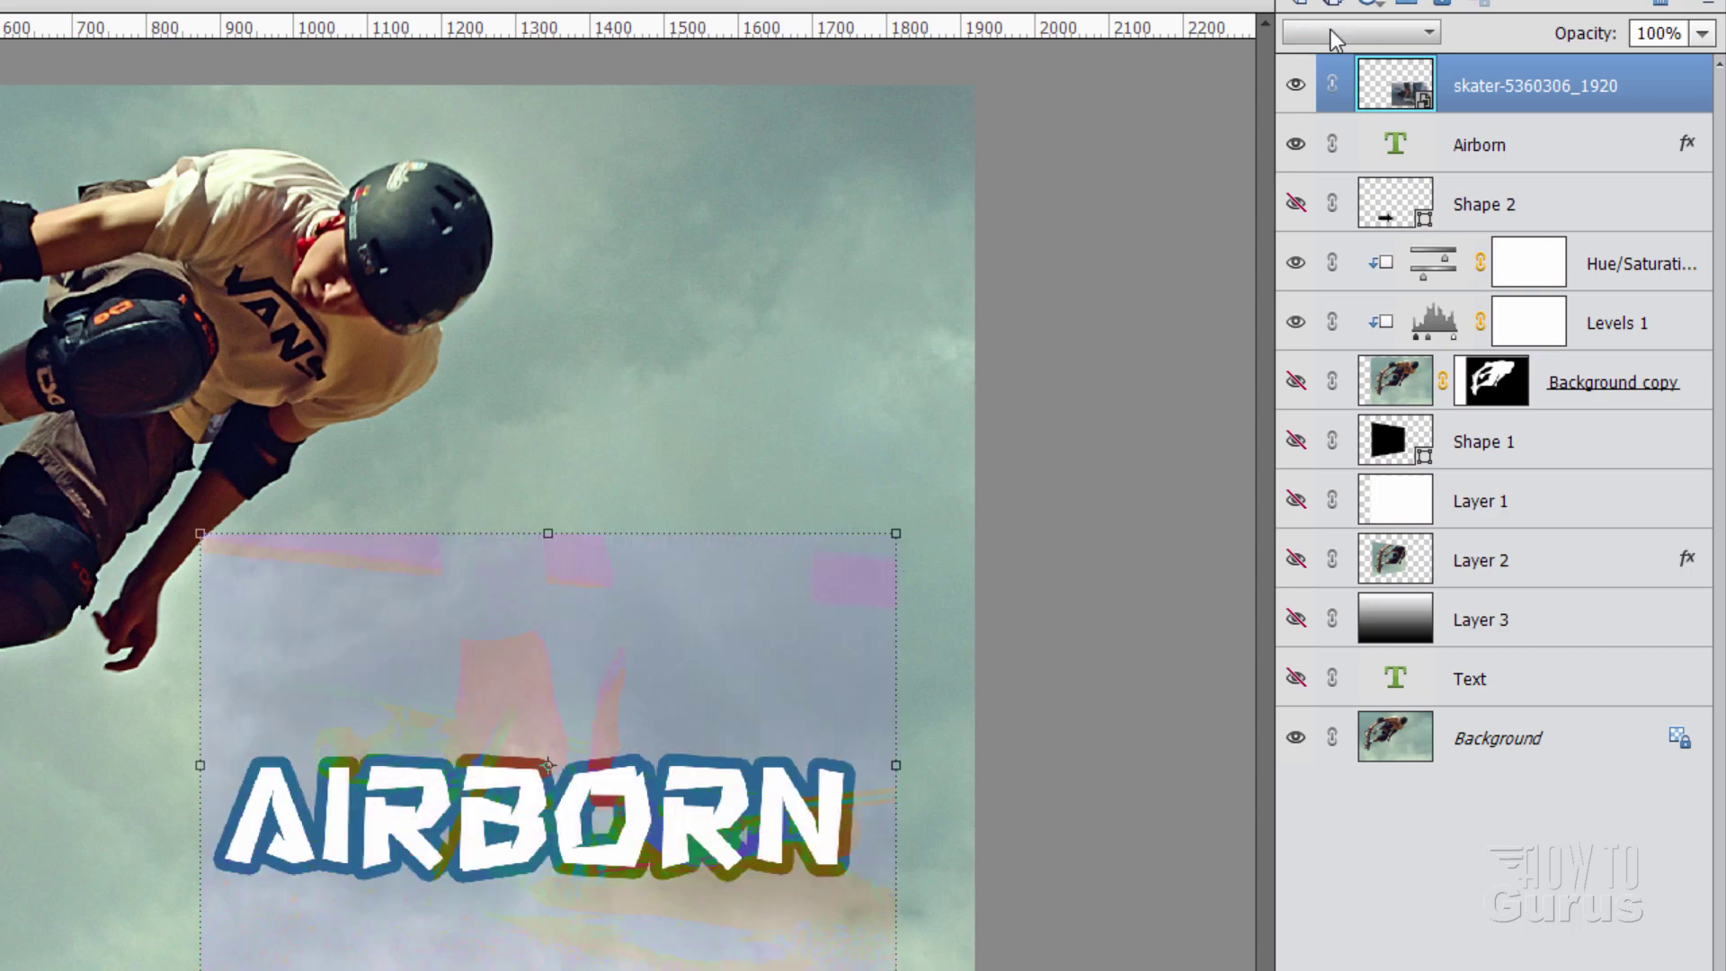
scroll(1334, 38, down, 1)
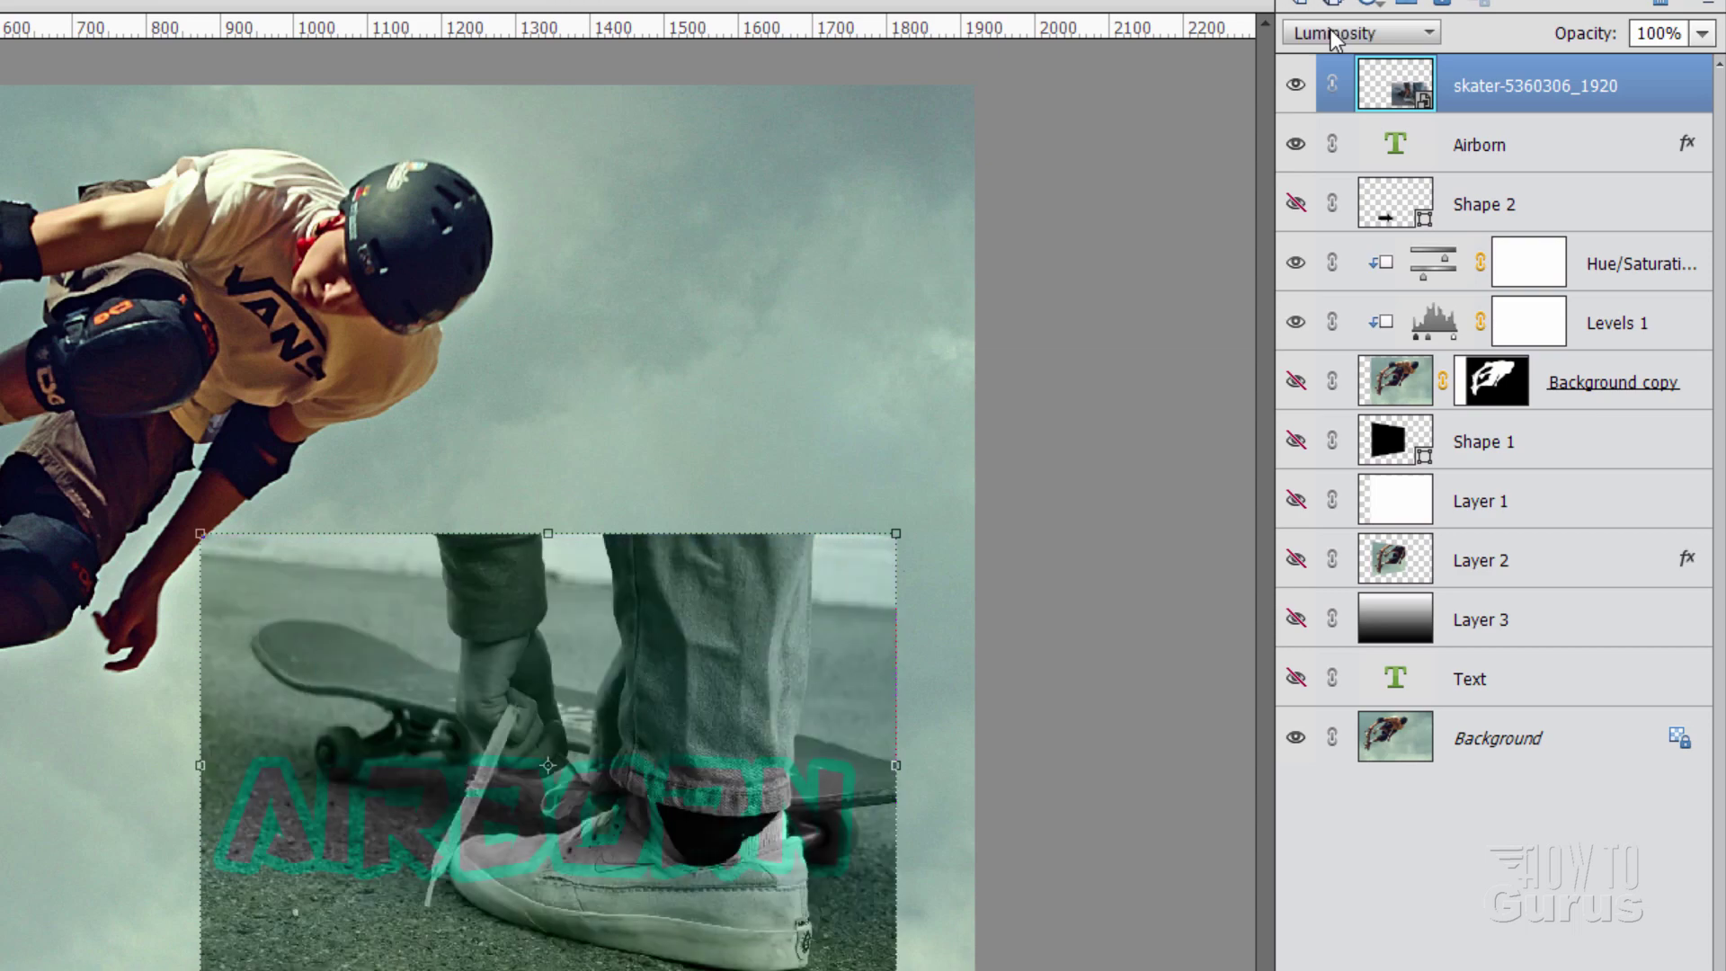
scroll(1334, 38, up, 6)
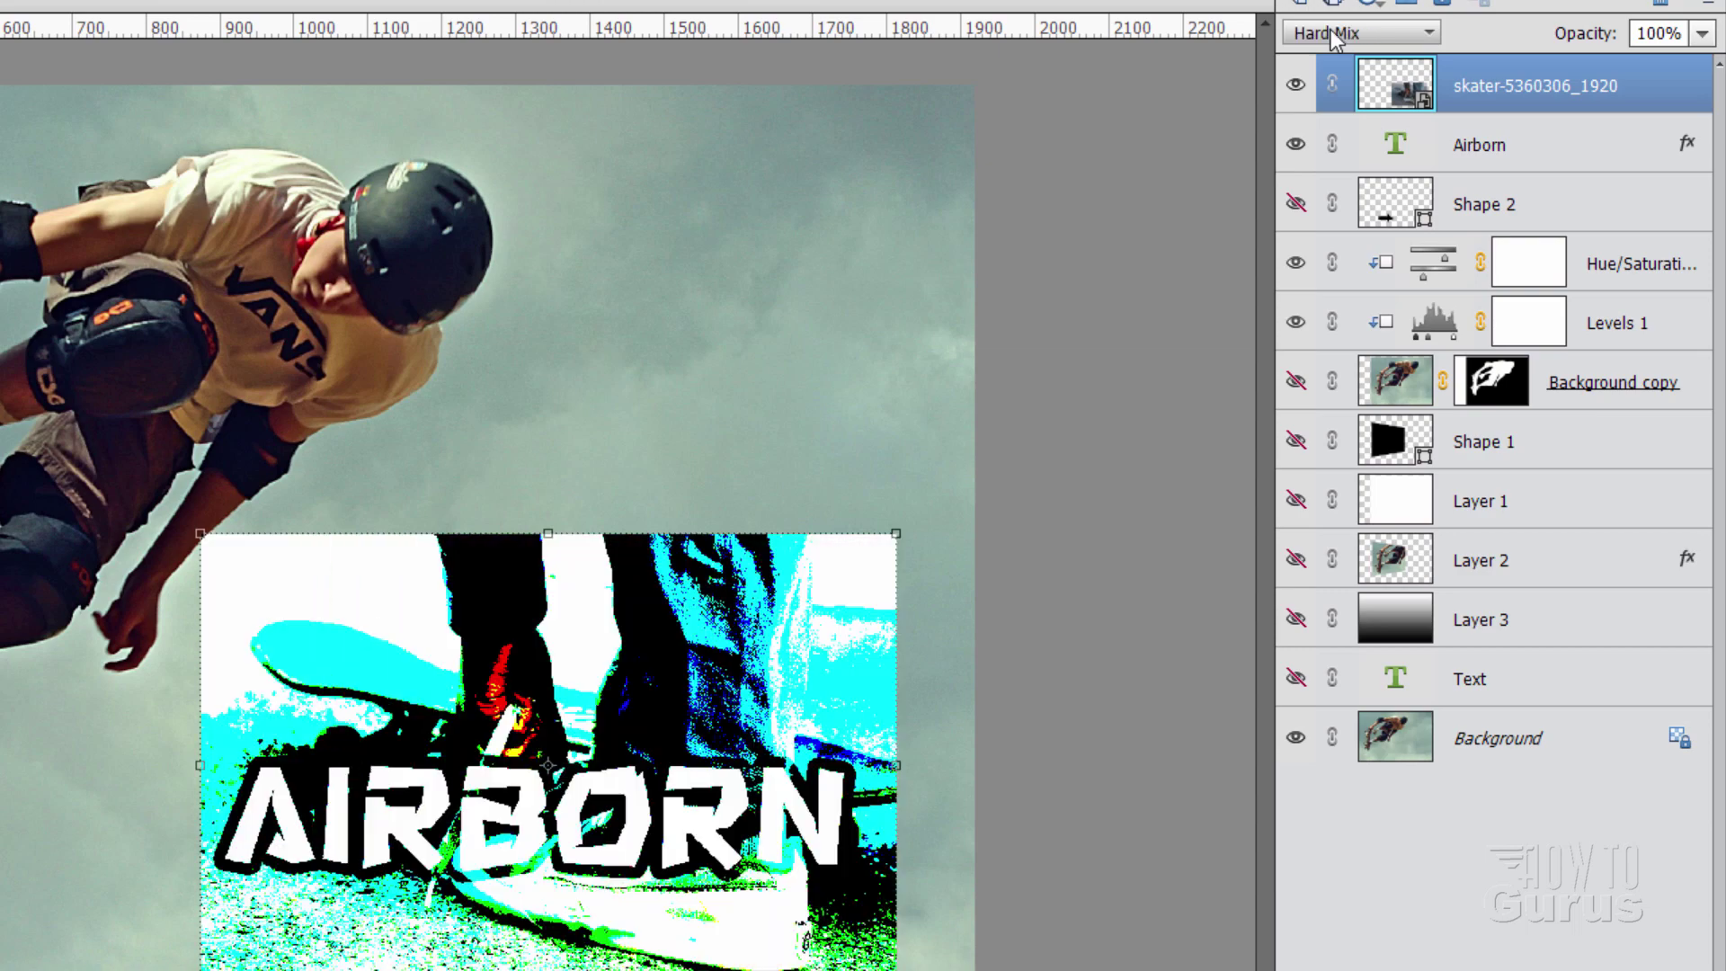
scroll(1334, 38, up, 3)
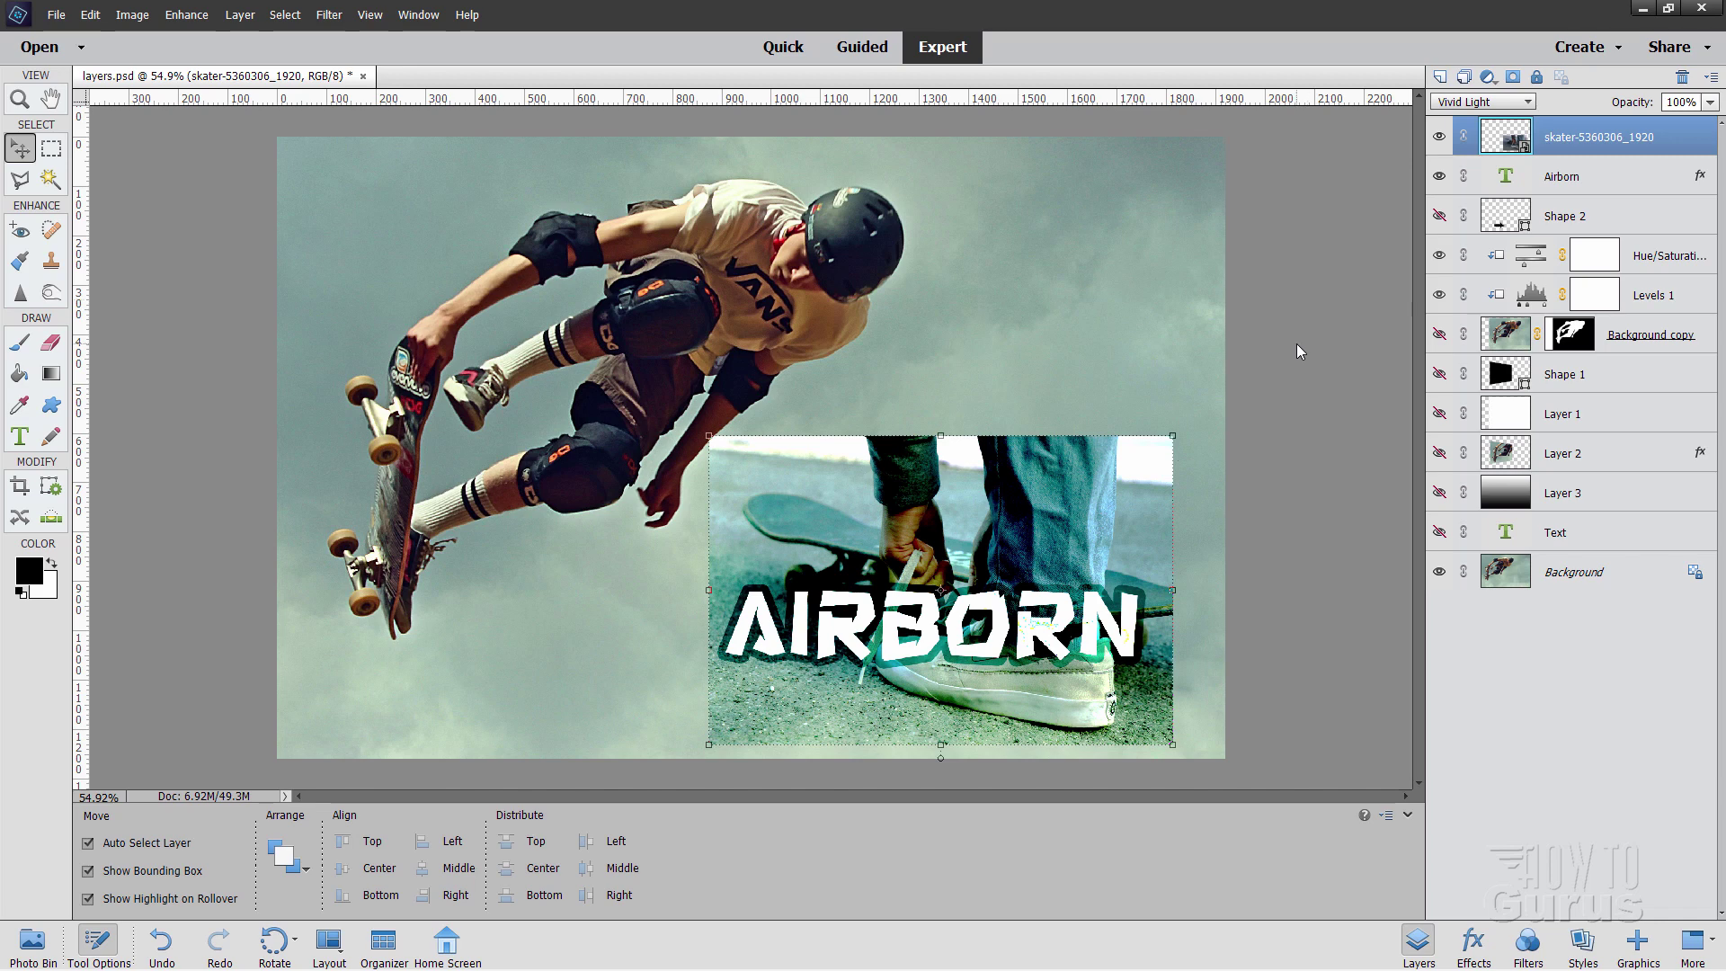
Hide skater-5360306_1920 and make Layer 3, Layer 2 and Background copy visible
click(1439, 137)
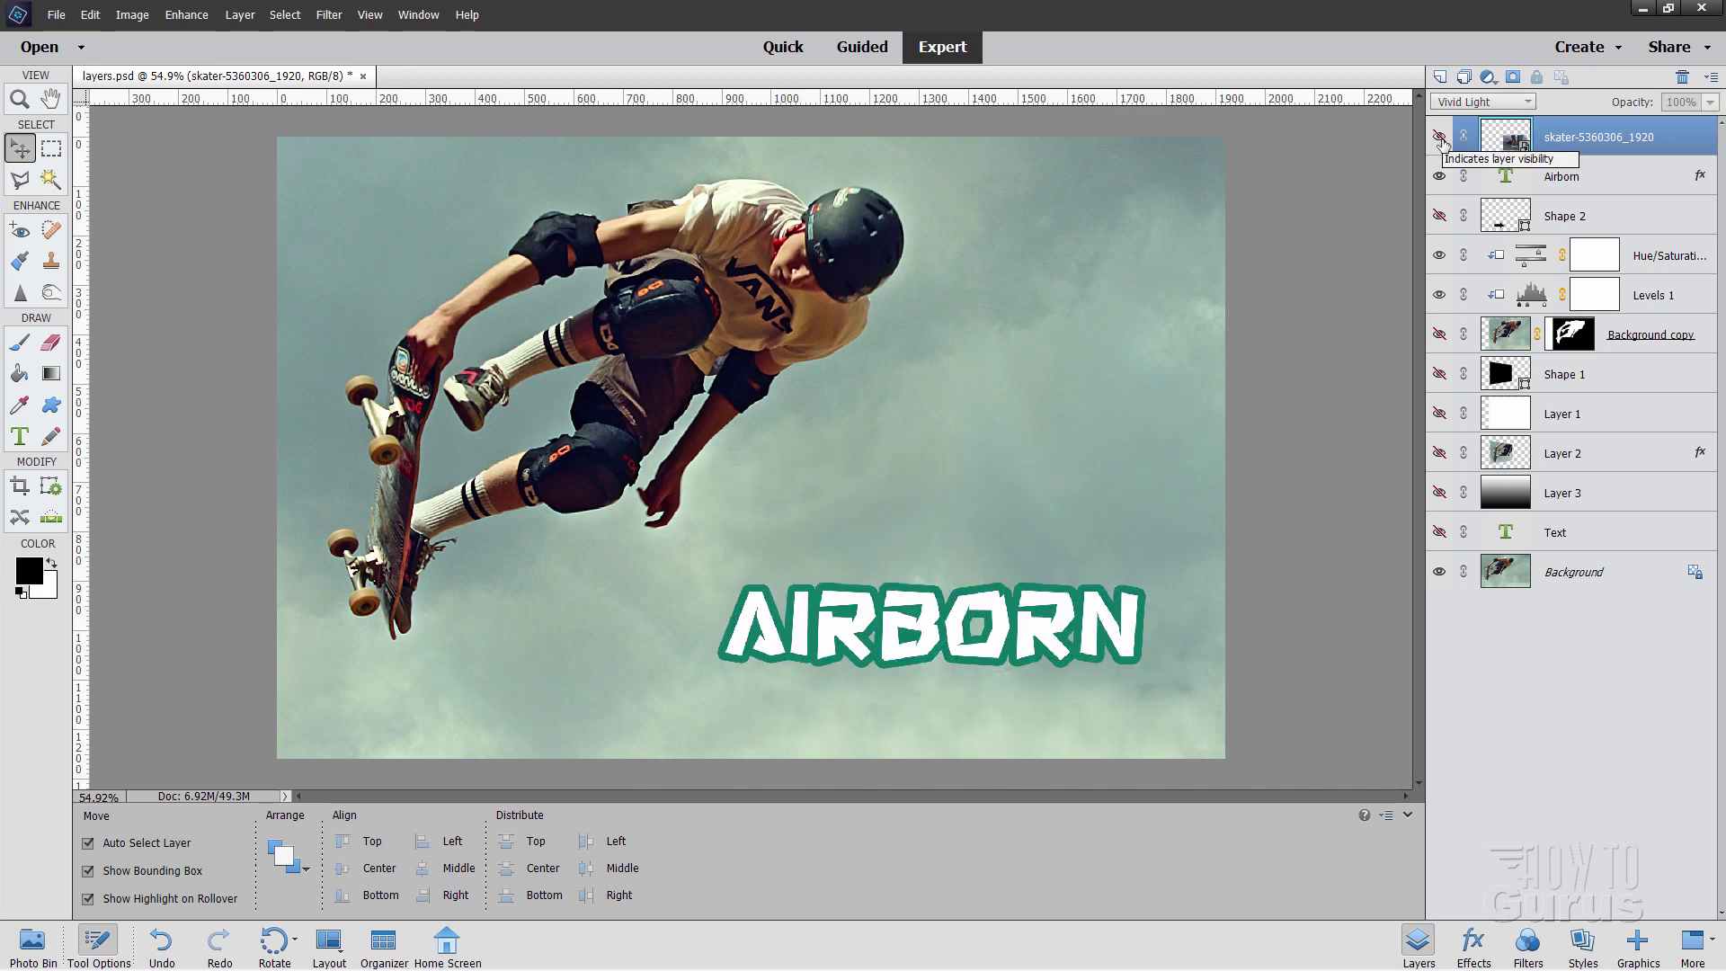
click(1439, 493)
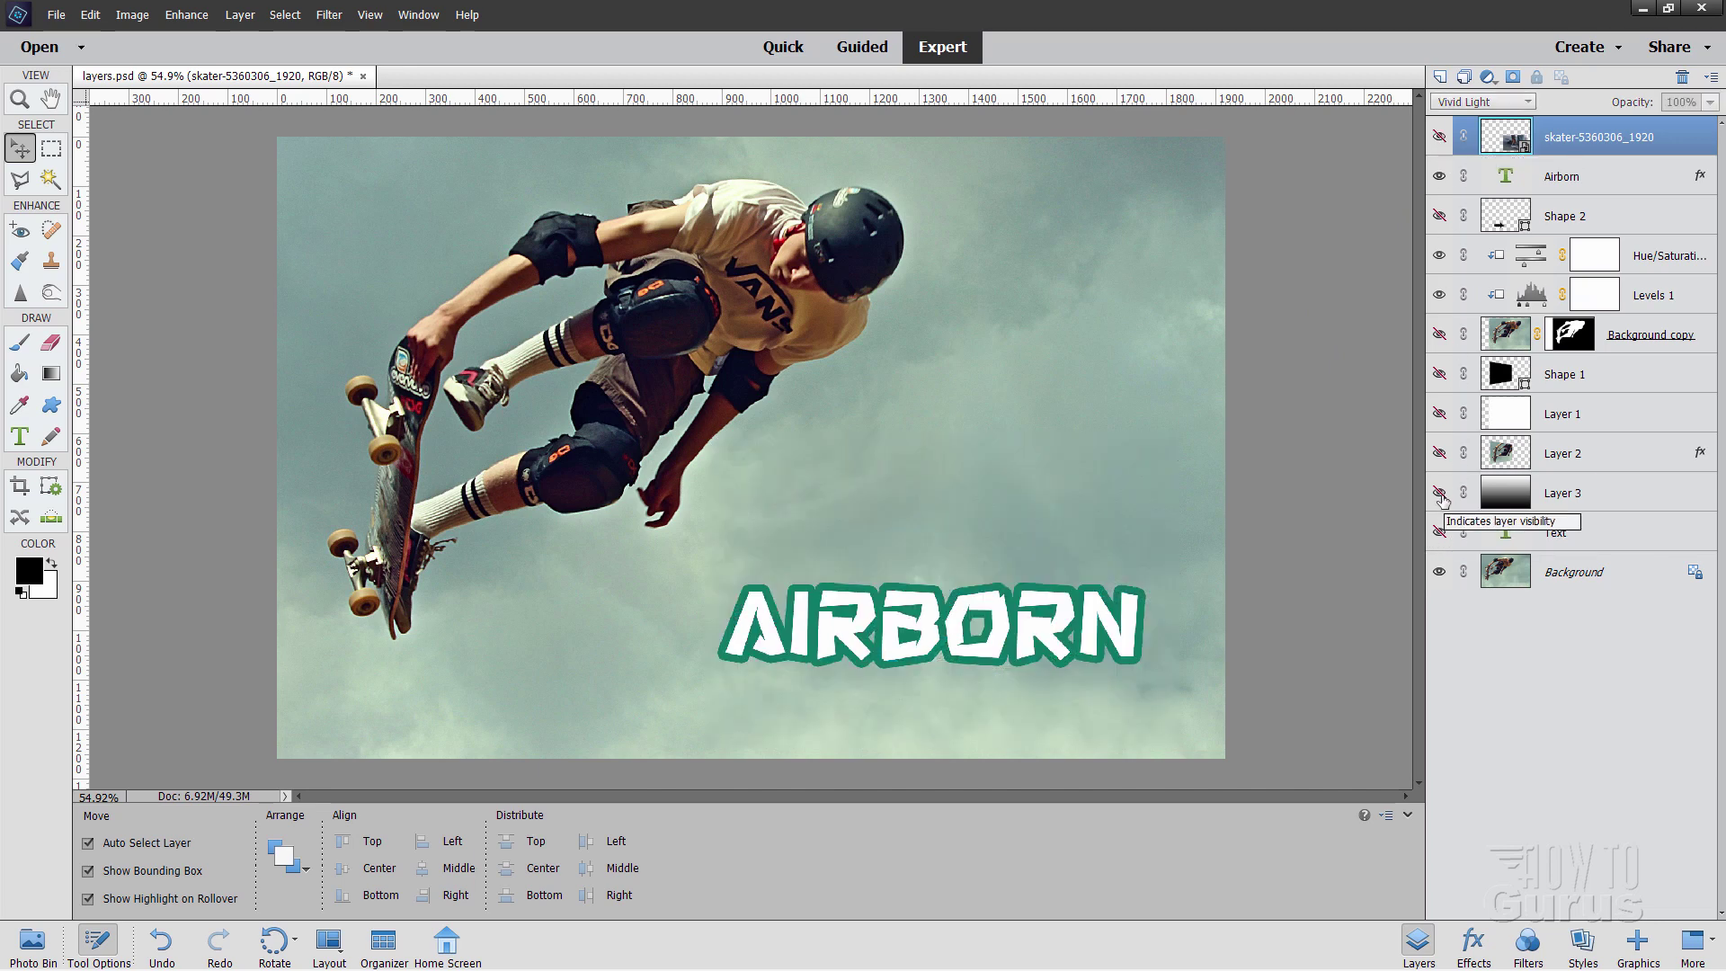
click(1439, 453)
click(1439, 334)
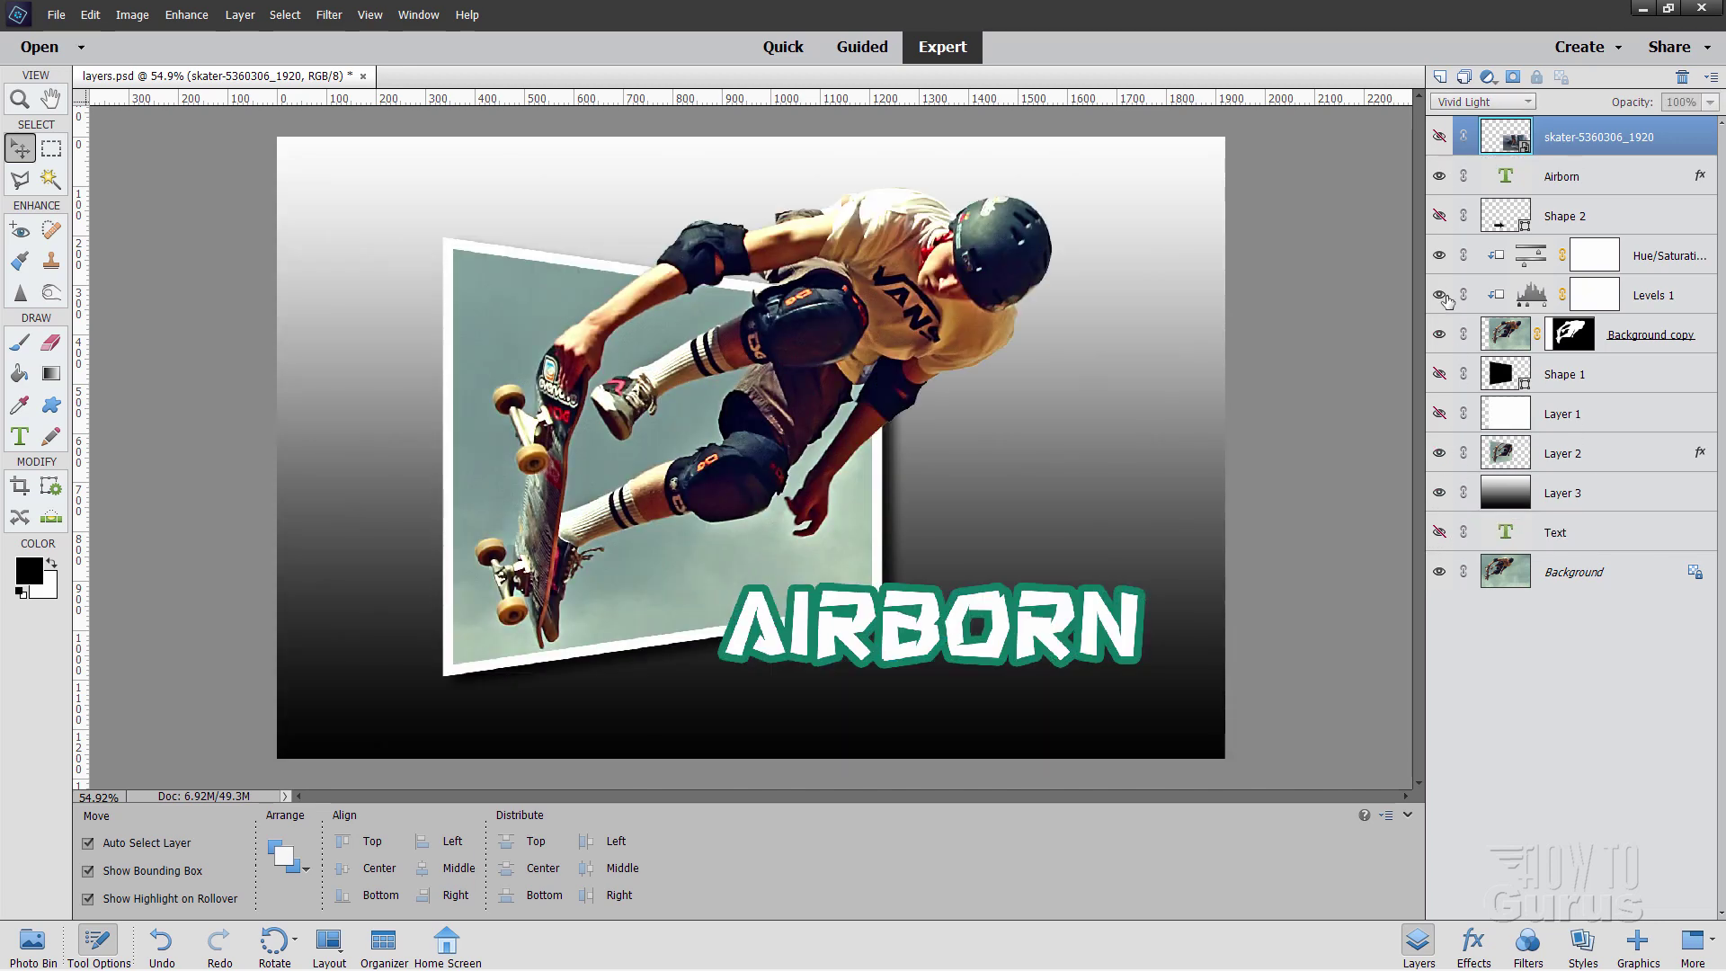